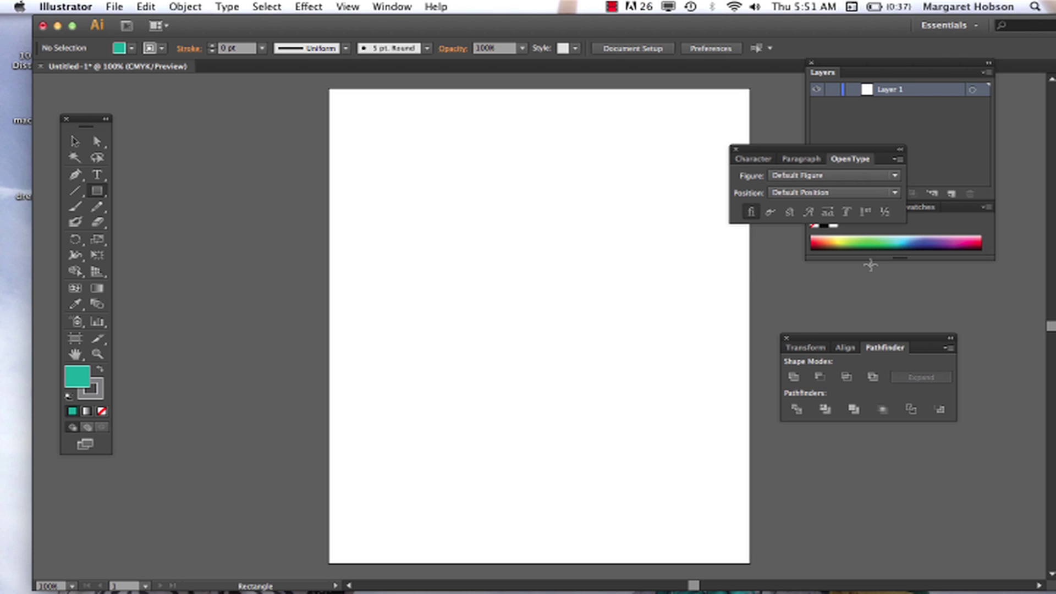
# Close the Pathfinder panel, shift the application frame slightly, and display the Pathfinder panel again.
pyautogui.click(786, 337)
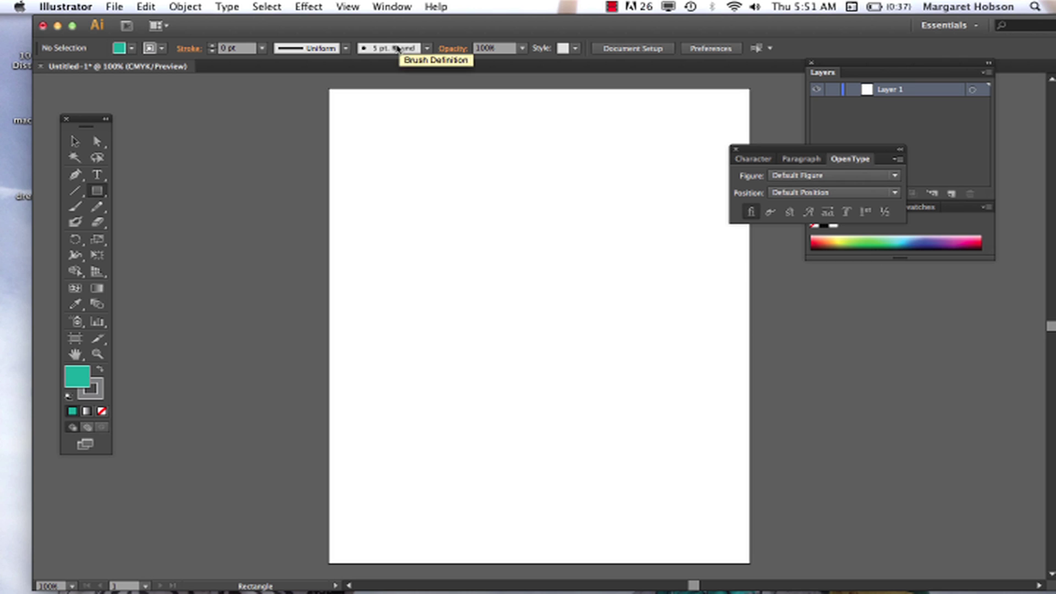
pyautogui.moveTo(397, 30); pyautogui.dragTo(372, 30)
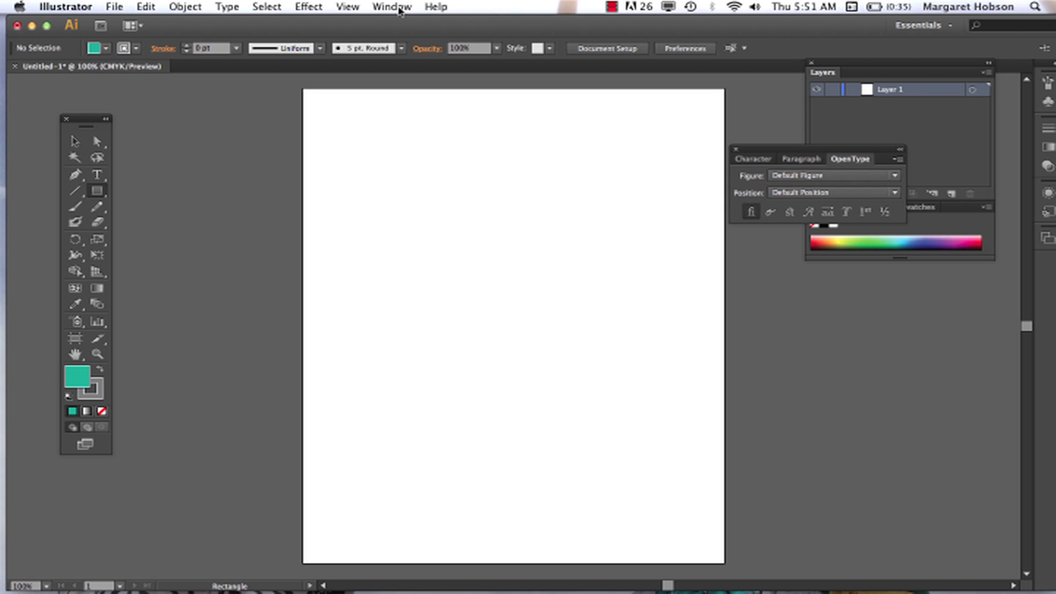
pyautogui.click(400, 8)
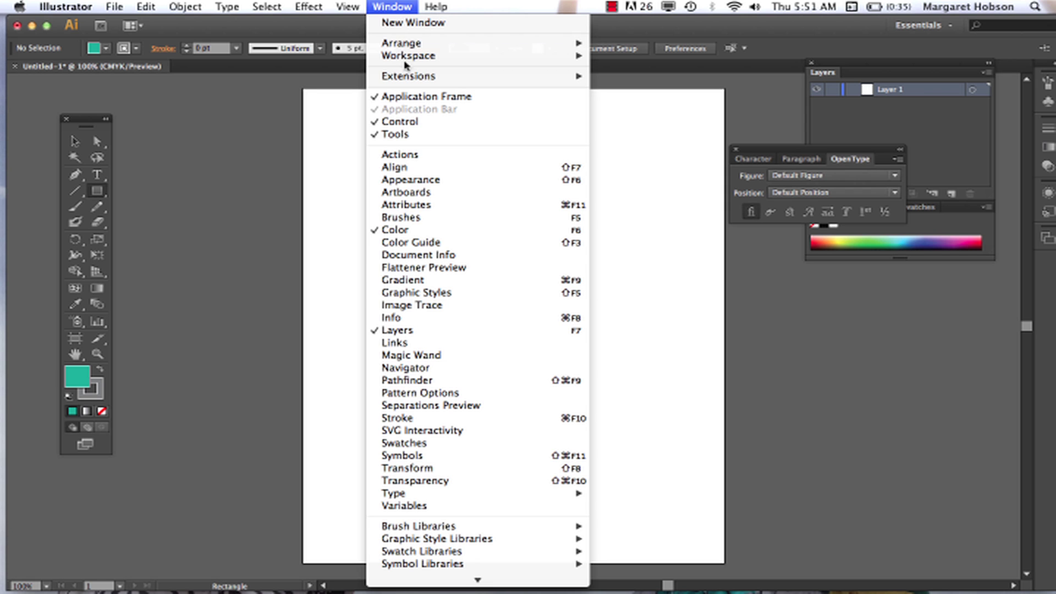
pyautogui.click(418, 380)
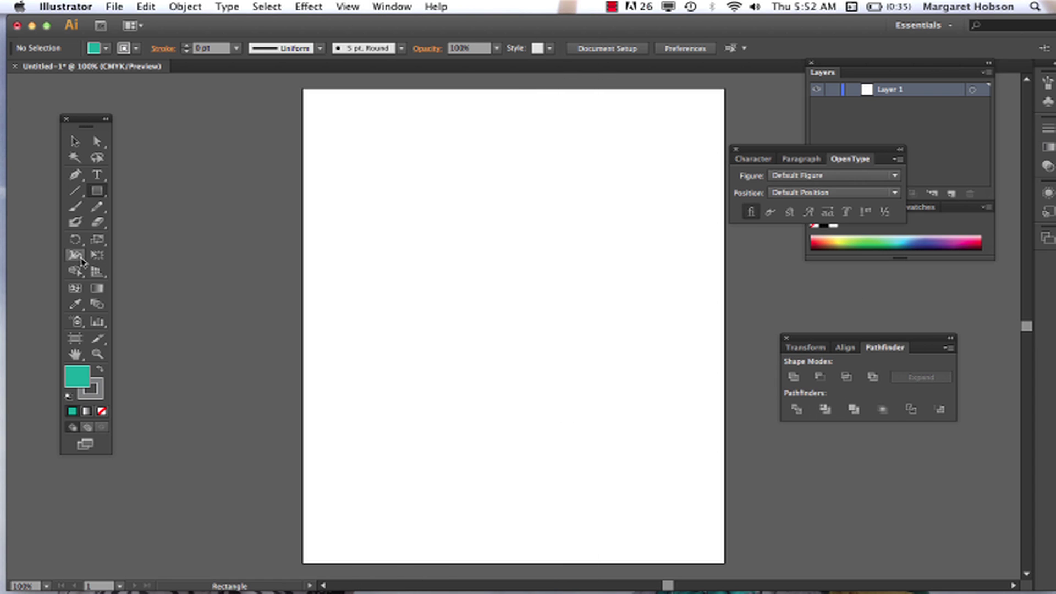
# Toggle the toolbox to a single column and back to two columns, and move it farther from the artboard.
pyautogui.click(82, 261)
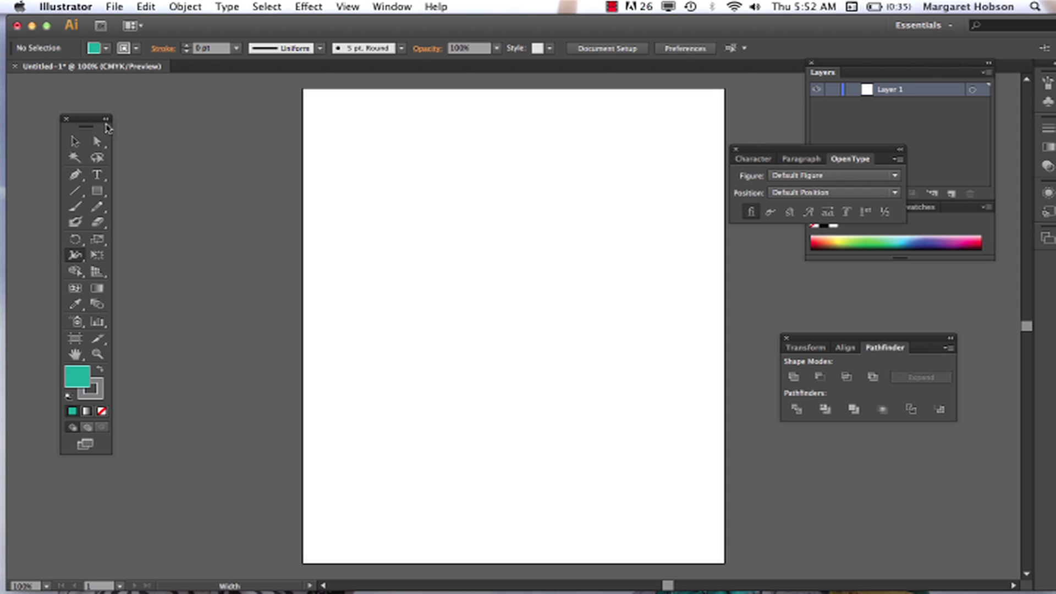
pyautogui.click(105, 119)
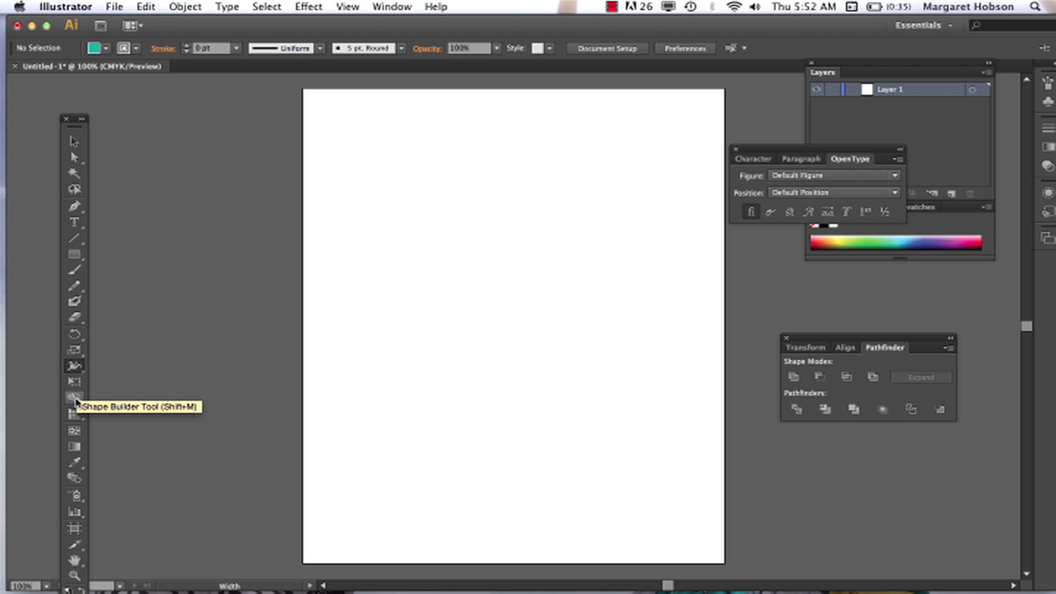
pyautogui.click(81, 118)
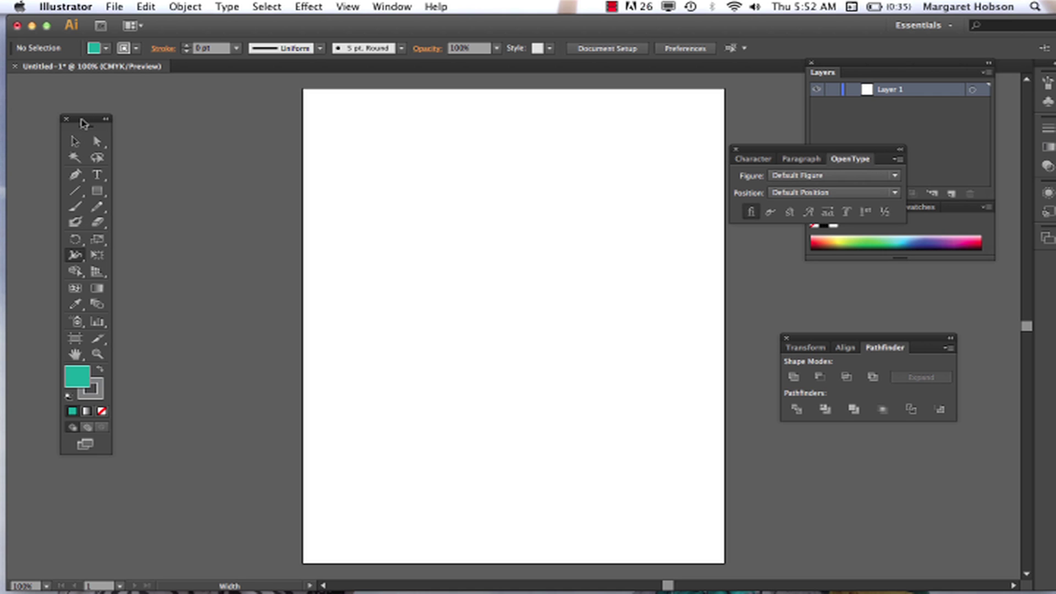
pyautogui.moveTo(82, 124); pyautogui.dragTo(62, 90)
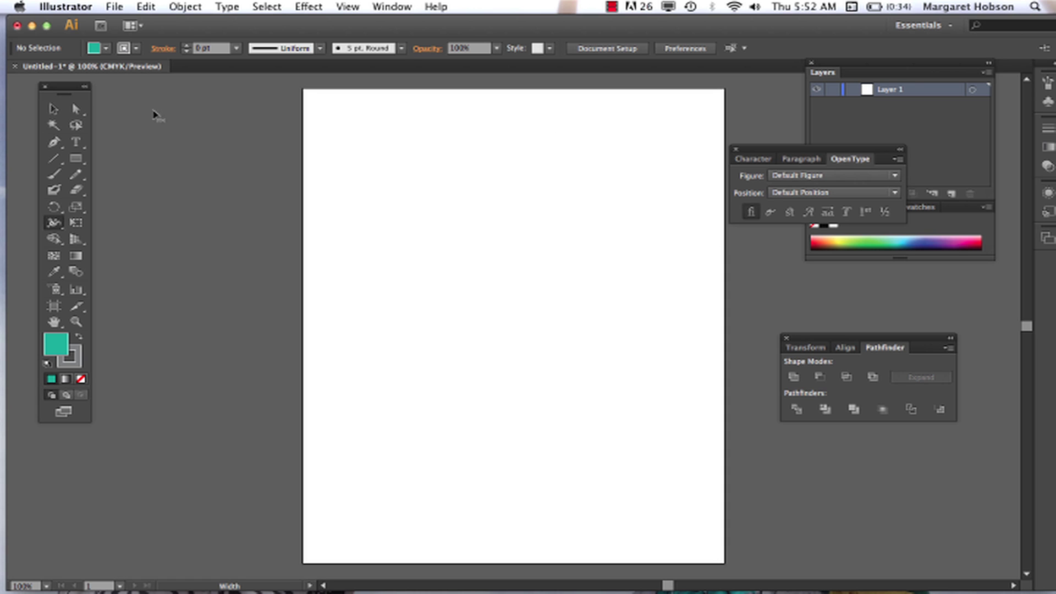
# Draw two partly overlapping teal rectangles in the upper-left area of the artboard and select both of them.
pyautogui.hscroll(2, 106, 147)
pyautogui.moveTo(76, 159); pyautogui.dragTo(131, 163)
pyautogui.moveTo(311, 122)
pyautogui.mouseDown()
pyautogui.moveTo(396, 220)
pyautogui.moveTo(433, 229)
pyautogui.mouseUp()
pyautogui.moveTo(375, 190); pyautogui.dragTo(518, 302)
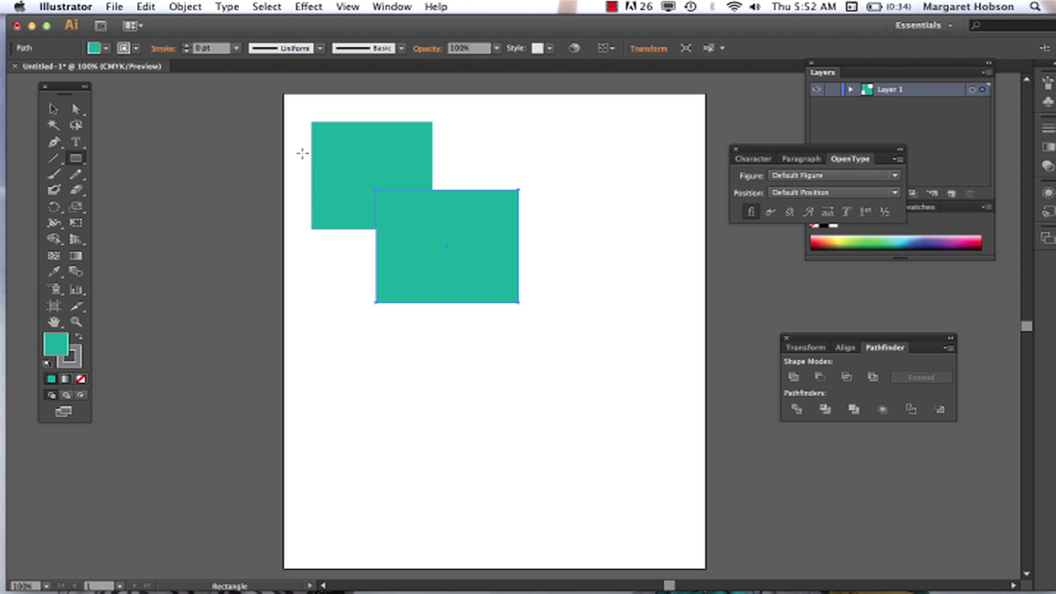
pyautogui.click(53, 111)
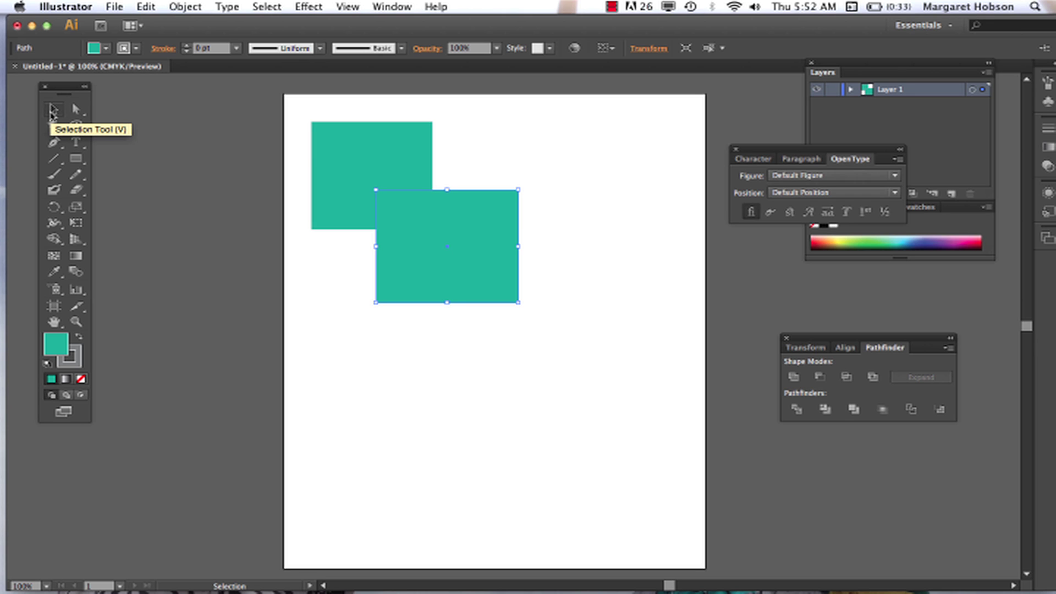
pyautogui.keyDown('shift'); pyautogui.click(361, 163); pyautogui.keyUp('shift')
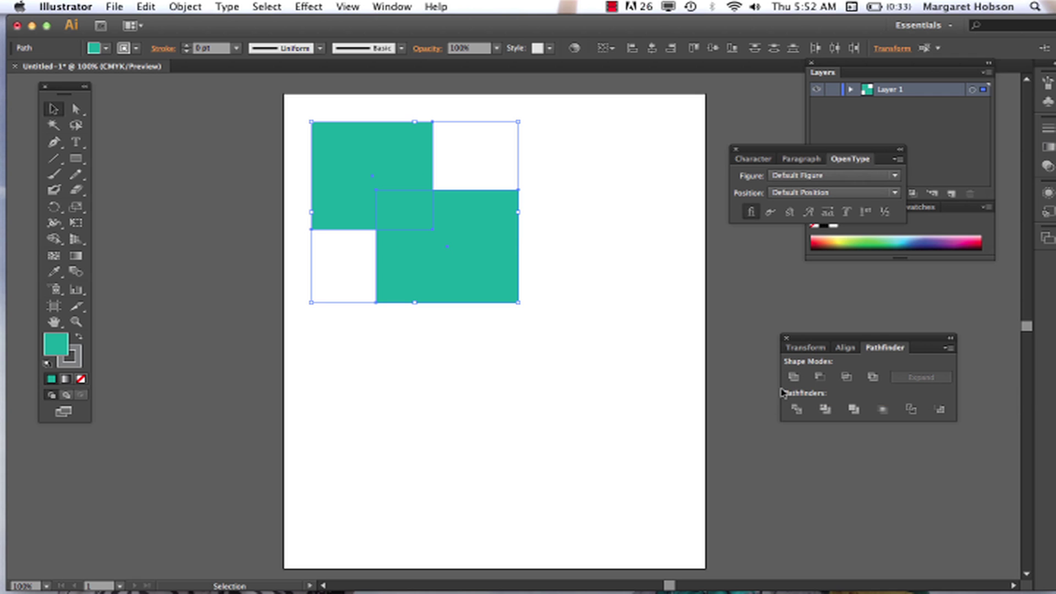
# Try Unite on the two rectangles, reposition the merged shape, and undo back to the separate overlapping rectangles.
pyautogui.click(794, 377)
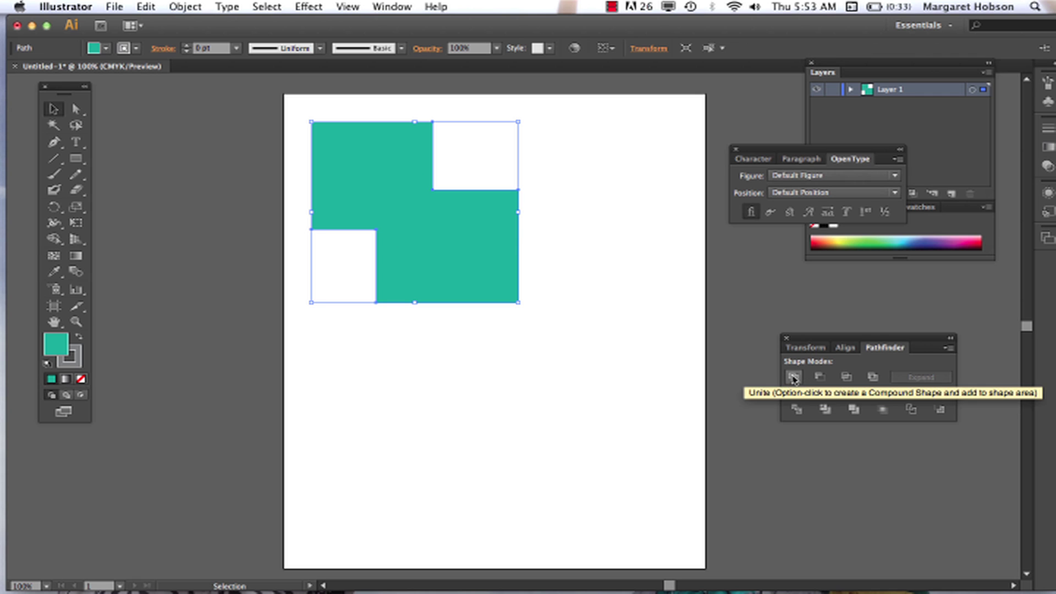
pyautogui.click(559, 359)
pyautogui.moveTo(458, 266)
pyautogui.mouseDown()
pyautogui.moveTo(542, 259)
pyautogui.moveTo(468, 255)
pyautogui.mouseUp()
pyautogui.moveTo(469, 254)
pyautogui.mouseDown()
pyautogui.moveTo(443, 238)
pyautogui.moveTo(448, 254)
pyautogui.mouseUp()
pyautogui.press('a')
pyautogui.press('super+z')
pyautogui.press('super+z')
pyautogui.press('super+z')
pyautogui.press('super+z')
pyautogui.press('super+z')
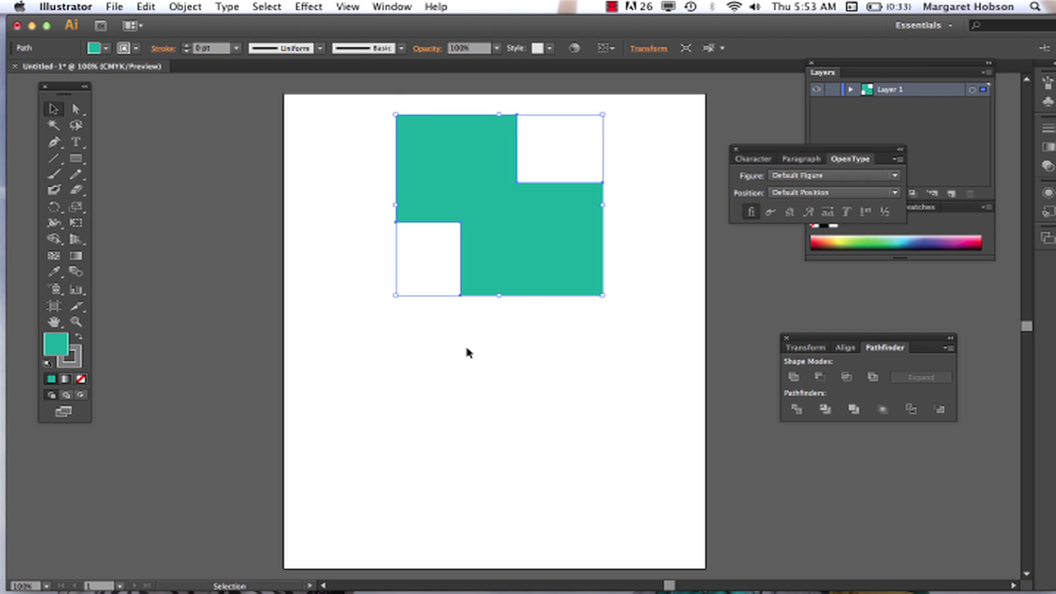
pyautogui.press('super+z')
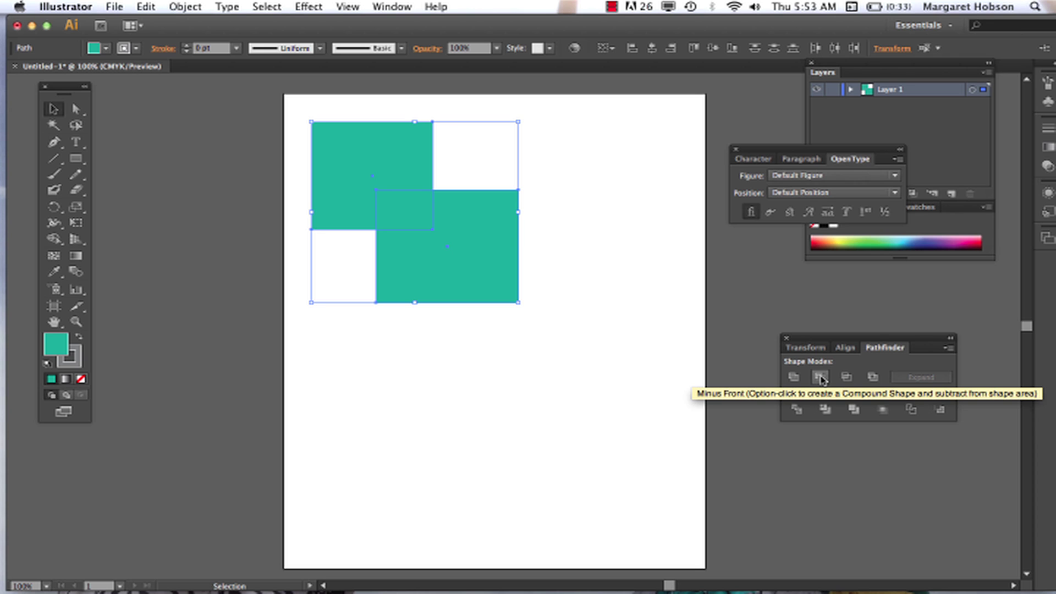
# Try Minus Front and Intersect in turn on the two overlapping rectangles, undoing each one.
pyautogui.click(820, 379)
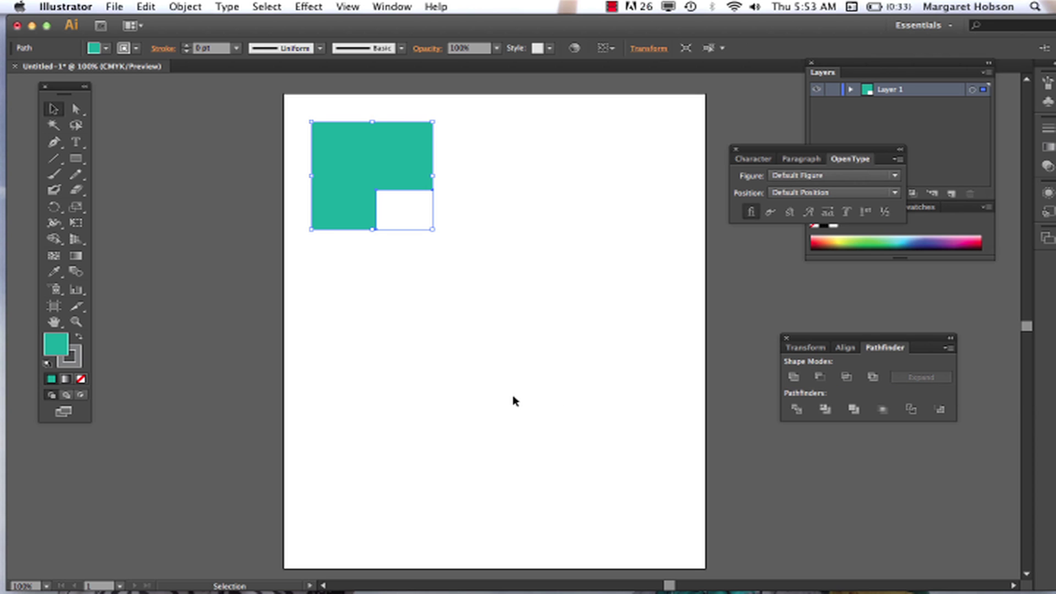
pyautogui.press('super+z')
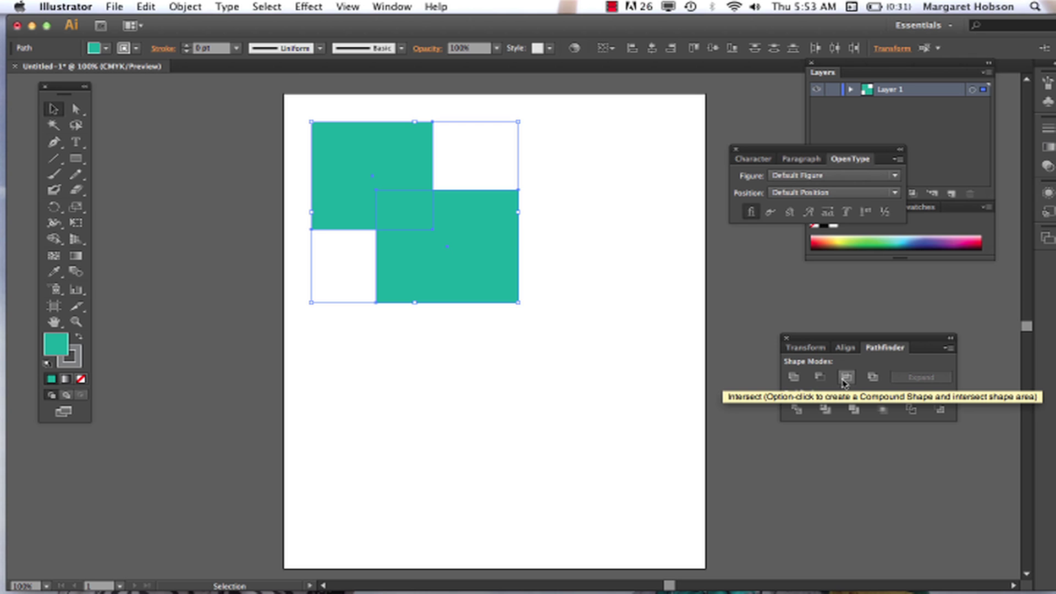
pyautogui.click(845, 377)
pyautogui.press('super+z')
pyautogui.press('a')
pyautogui.press('v')
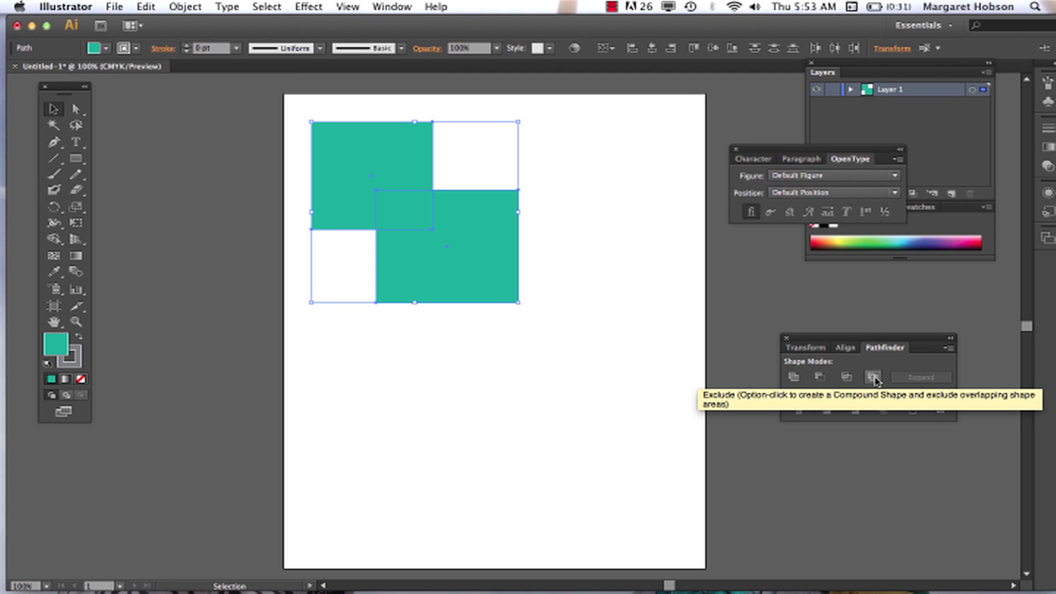
# Apply Exclude to the two rectangles to cut out their overlap, and test how the resulting pieces select.
pyautogui.click(873, 378)
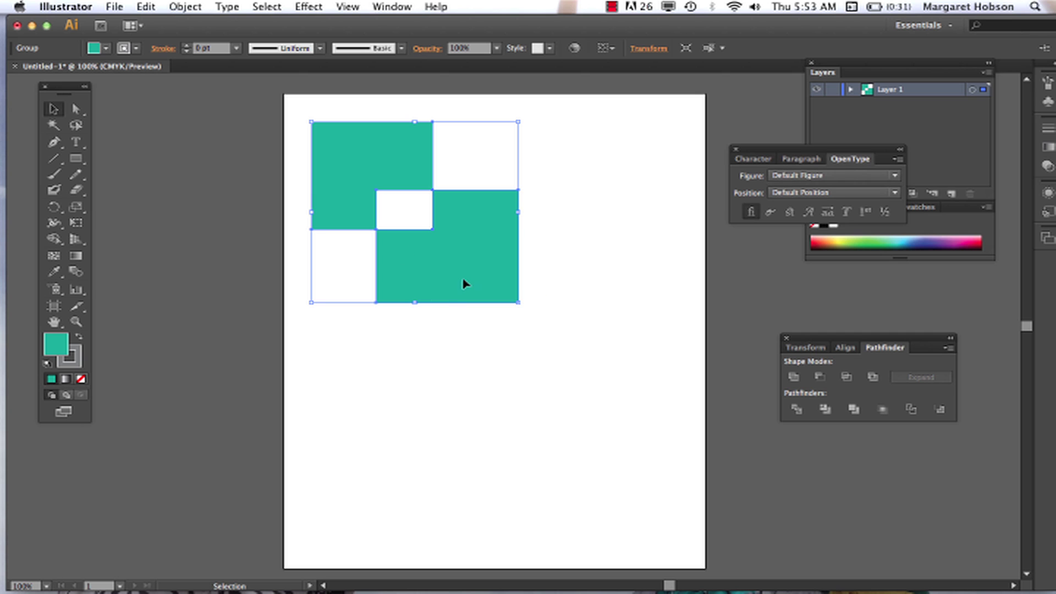
pyautogui.click(427, 425)
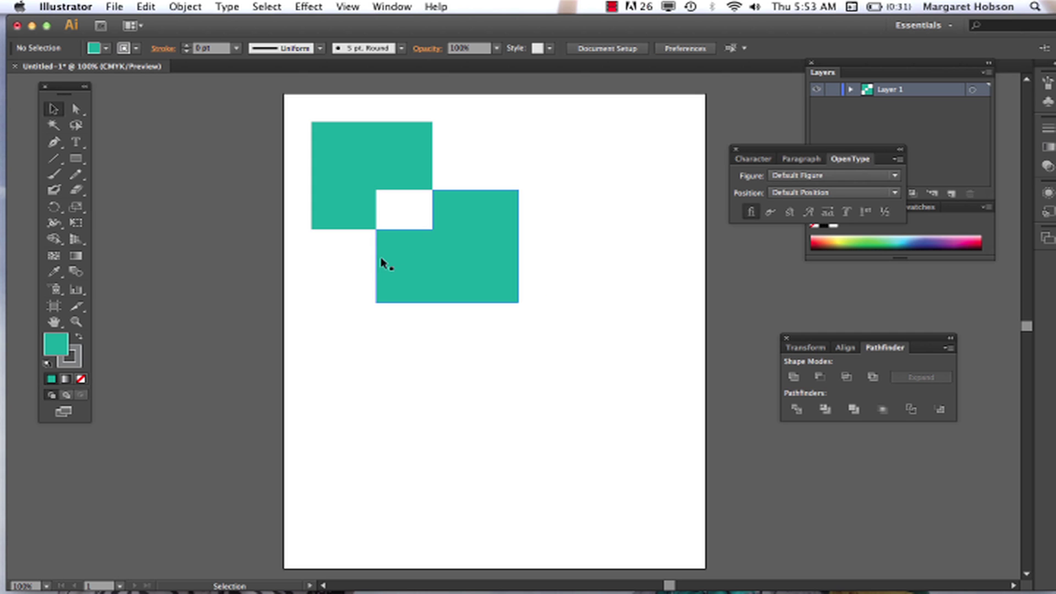
pyautogui.click(377, 176)
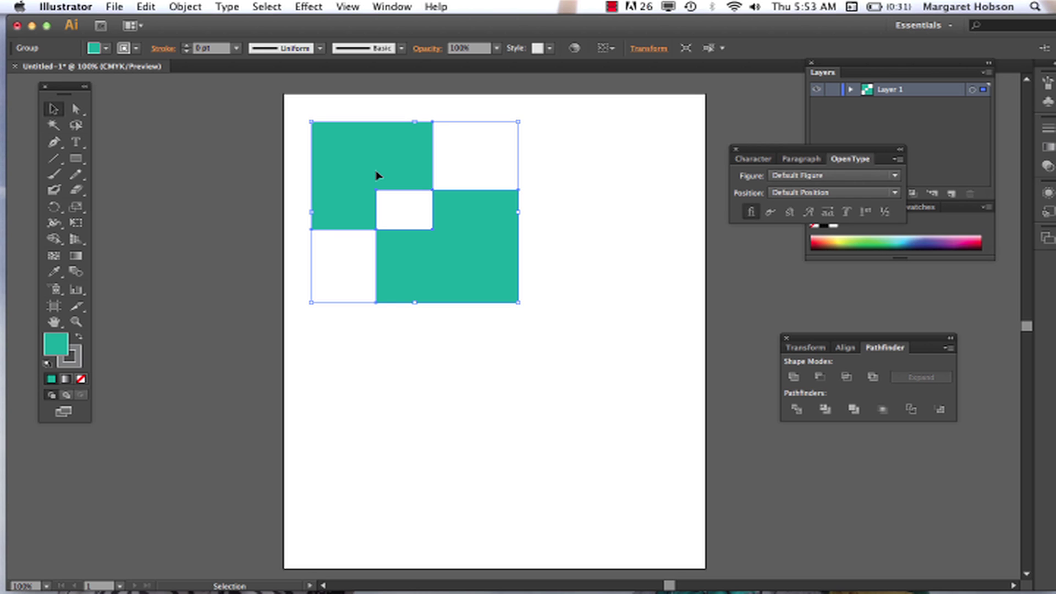
pyautogui.click(428, 347)
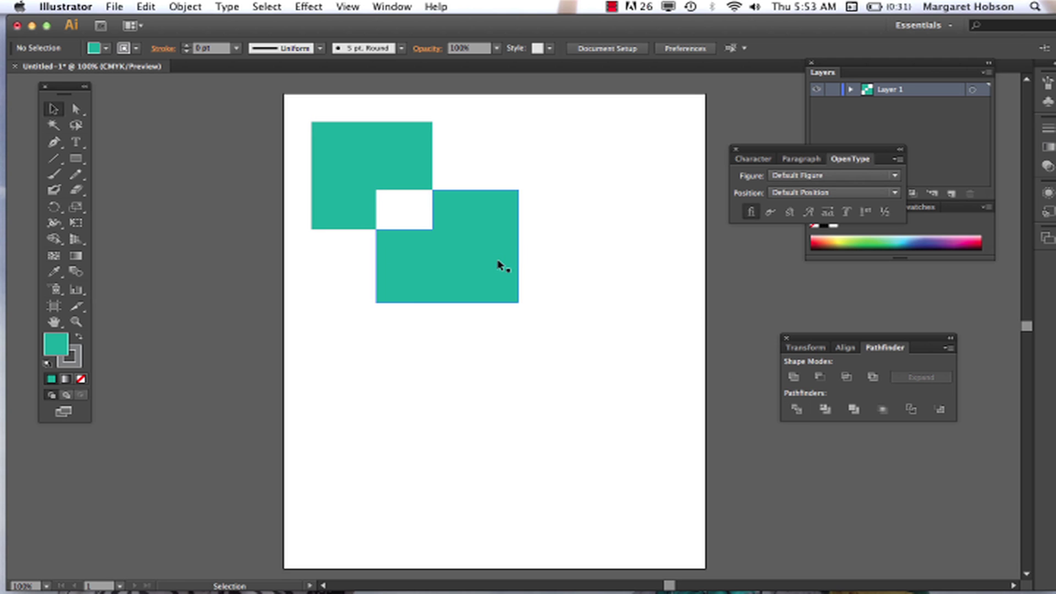
# Ungroup the two pieces produced by Exclude and clear the selection.
pyautogui.click(486, 274)
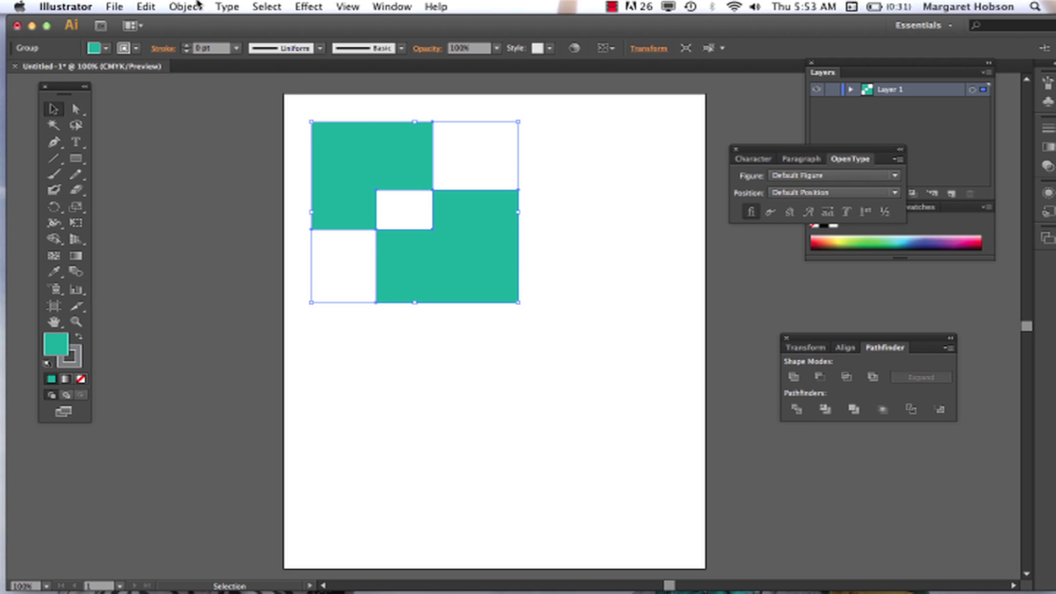
pyautogui.click(196, 4)
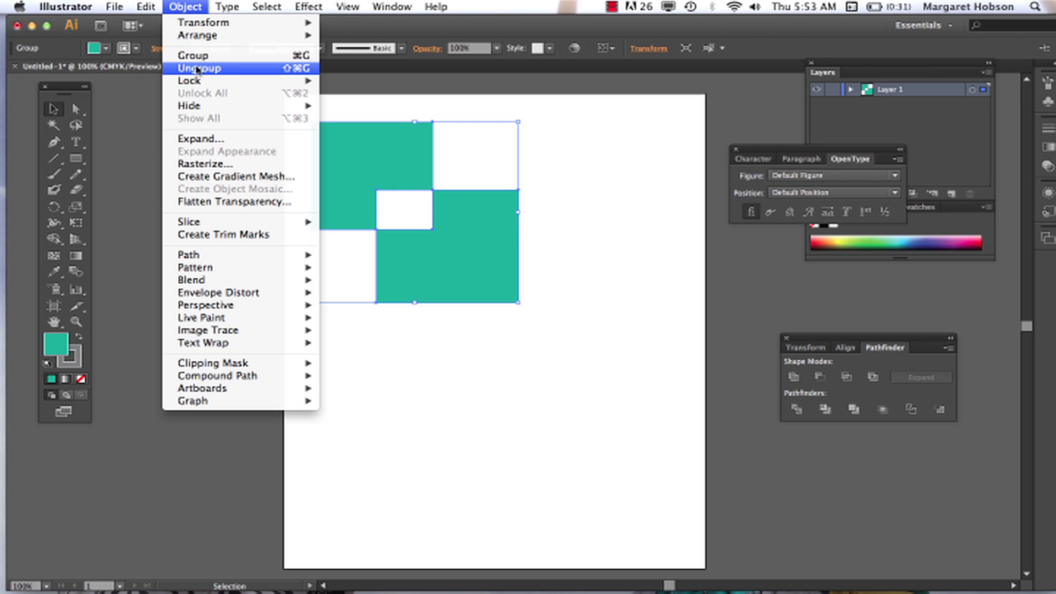
pyautogui.click(199, 68)
pyautogui.click(495, 431)
# Nudge the lower-right teal piece slightly right and down, away from the upper-left piece, and deselect it.
pyautogui.click(463, 287)
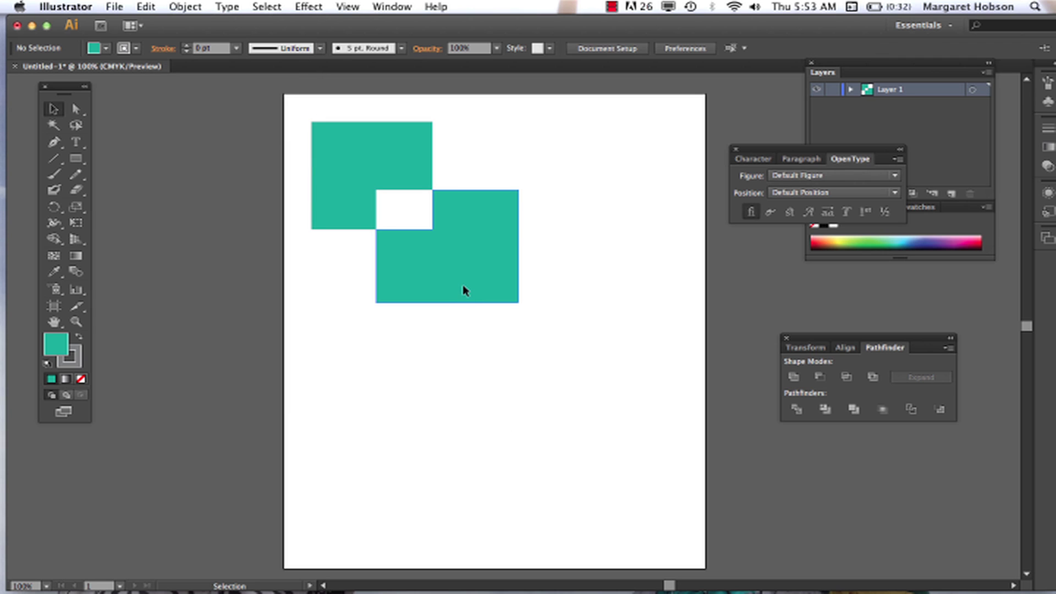
pyautogui.press('Right')
pyautogui.press('Right')
pyautogui.press('Right')
pyautogui.press('Right')
pyautogui.press('Right')
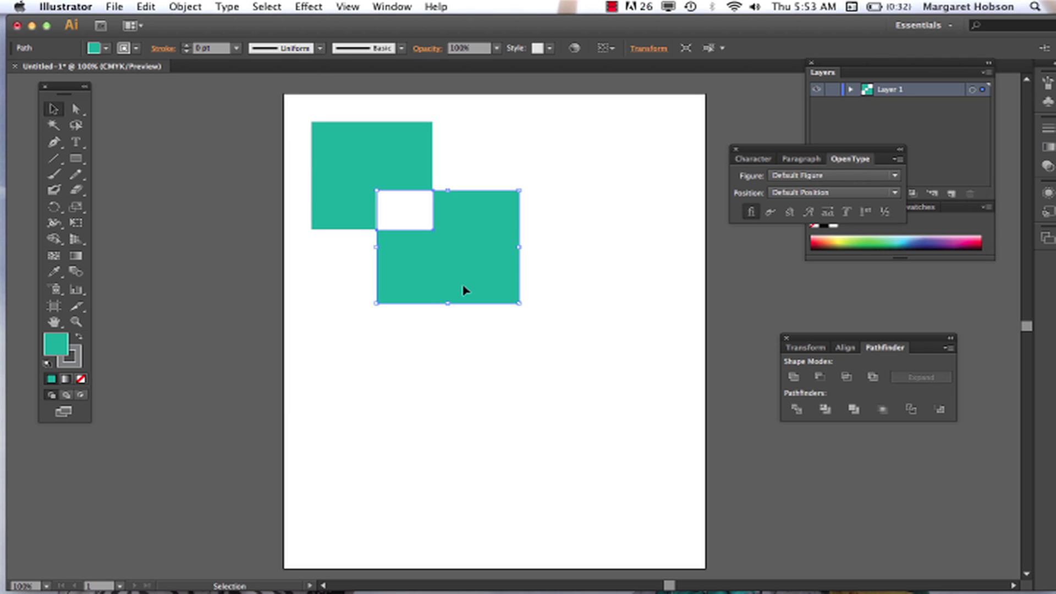
pyautogui.press('Down')
pyautogui.press('Right')
pyautogui.press('Right')
pyautogui.press('Down')
pyautogui.press('Down')
pyautogui.press('Right')
pyautogui.click(465, 492)
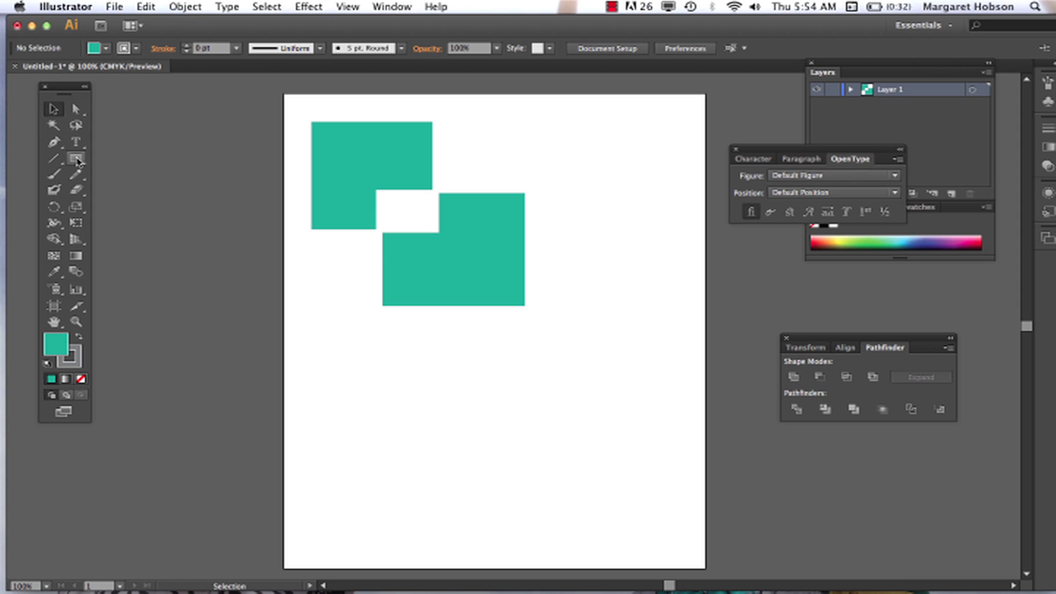
# Draw a nearly circular teal ellipse in the lower-left area of the artboard, below the rectangular pieces, and deselect it.
pyautogui.moveTo(77, 159); pyautogui.dragTo(121, 191)
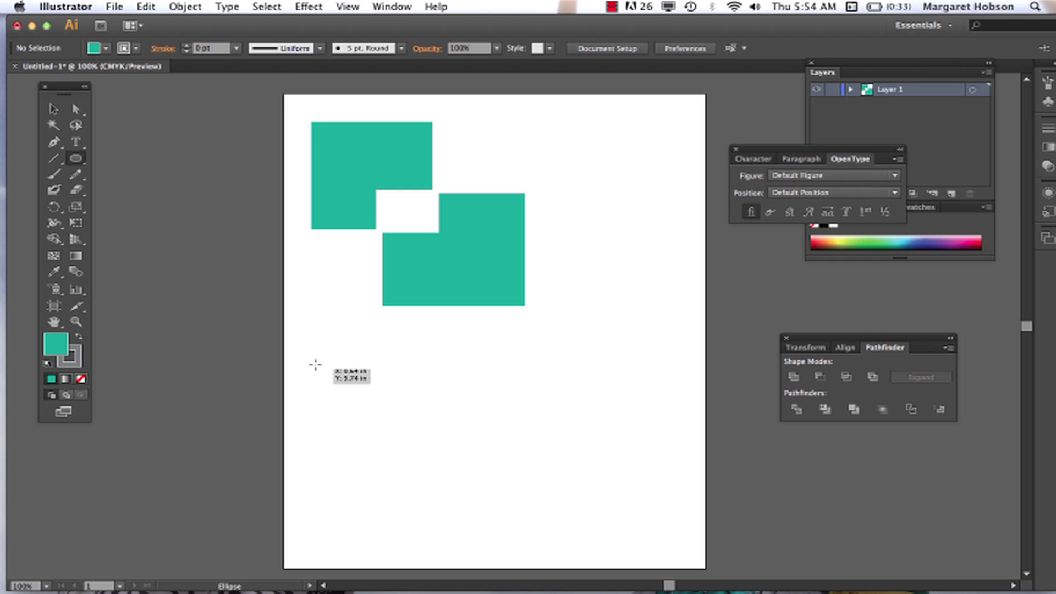
pyautogui.moveTo(320, 350); pyautogui.dragTo(421, 440)
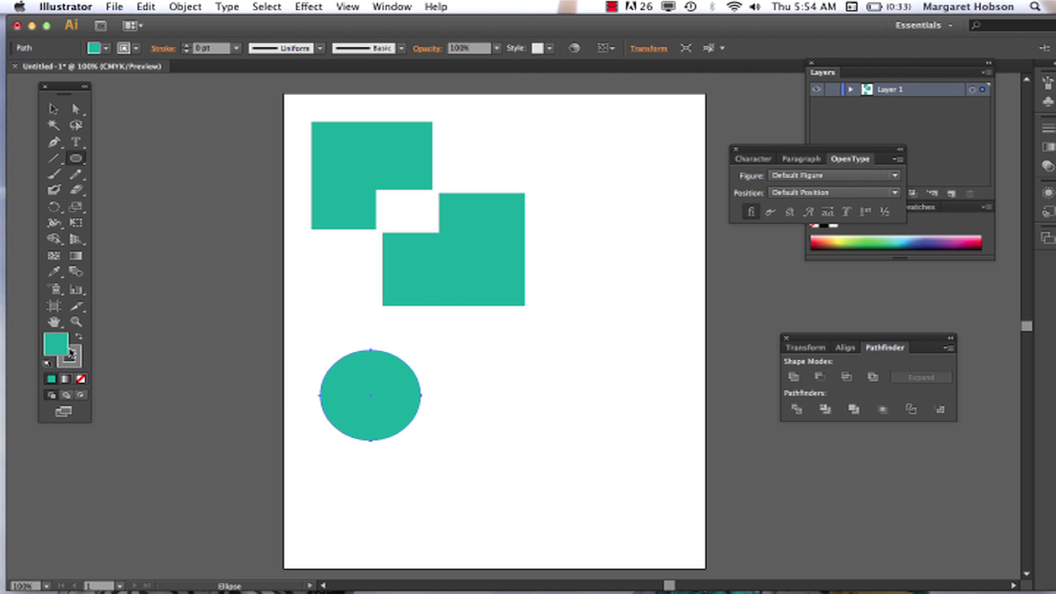
pyautogui.click(53, 109)
pyautogui.click(503, 470)
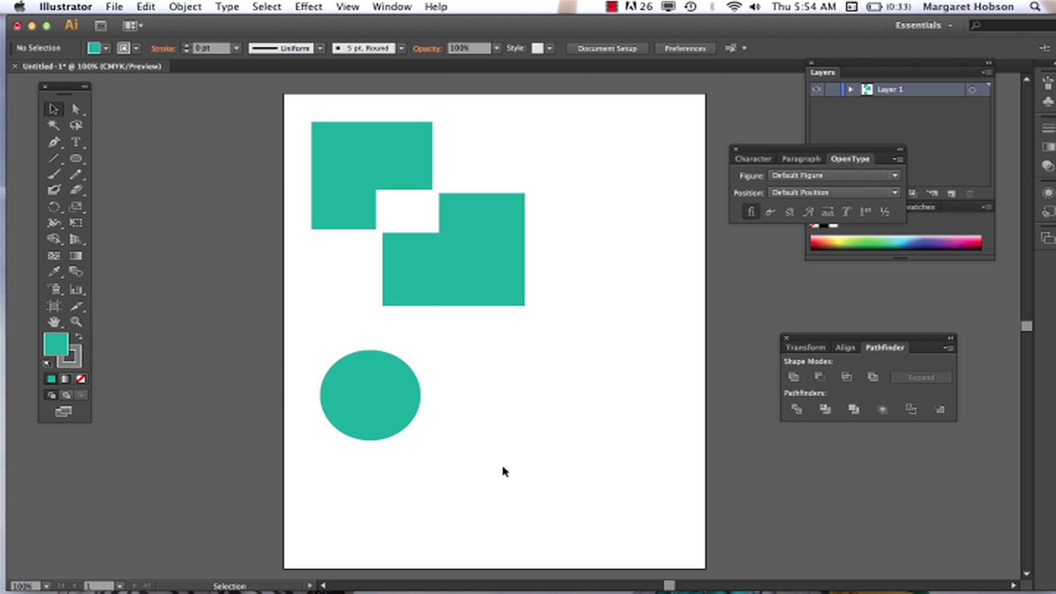
# Set the fill to a bright pink swatch and draw a second ellipse overlapping the teal one's lower-right edge.
pyautogui.click(76, 158)
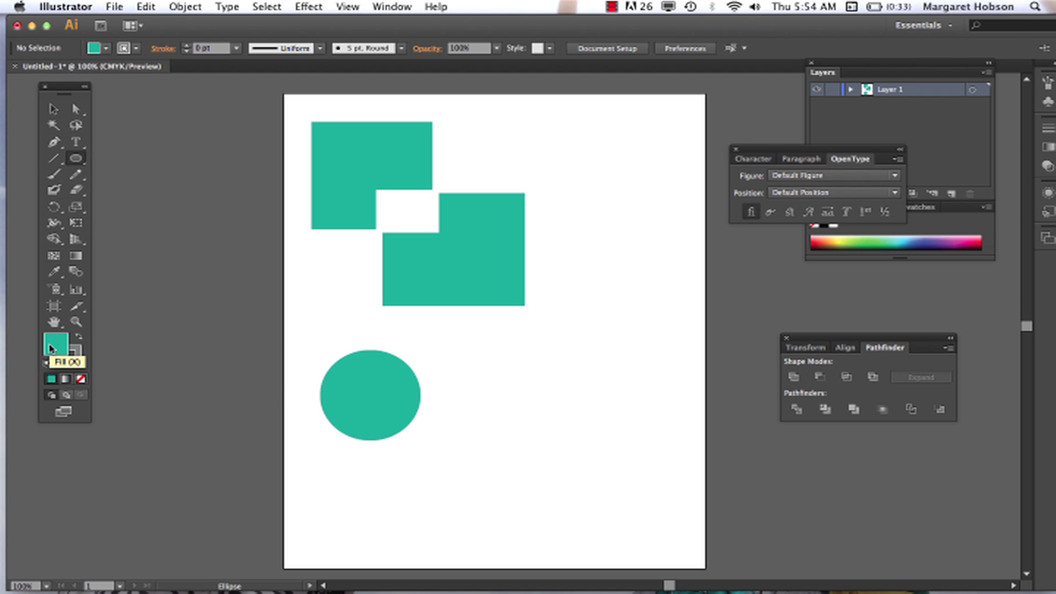
pyautogui.click(106, 51)
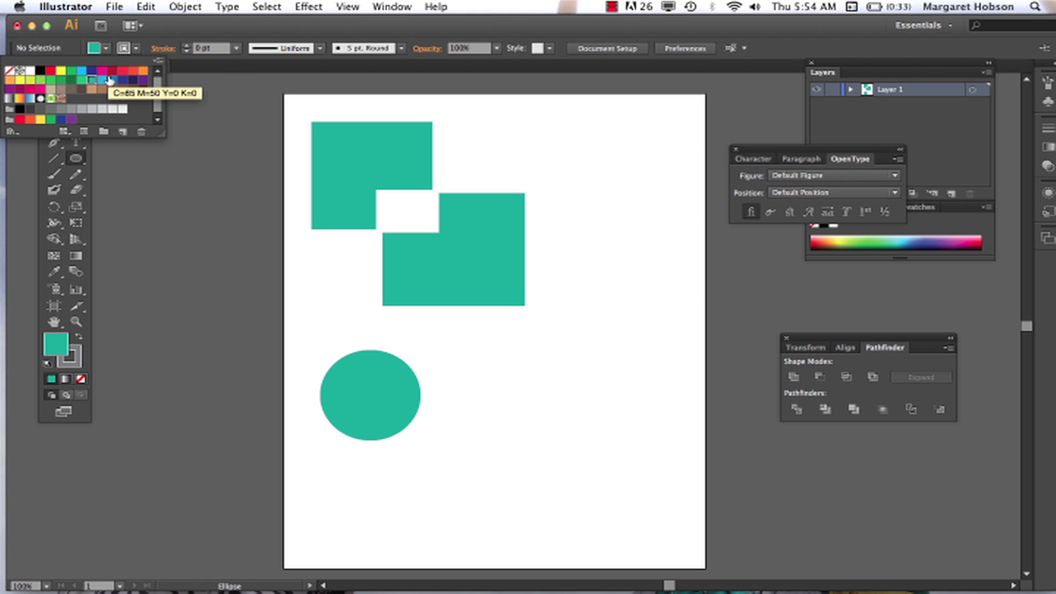
pyautogui.click(40, 88)
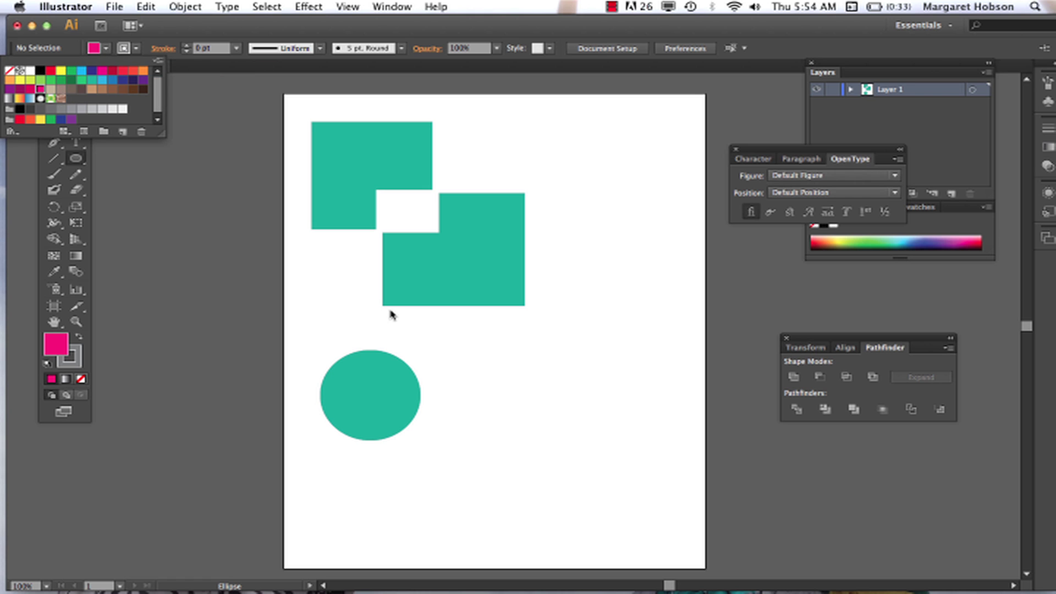
pyautogui.click(444, 432)
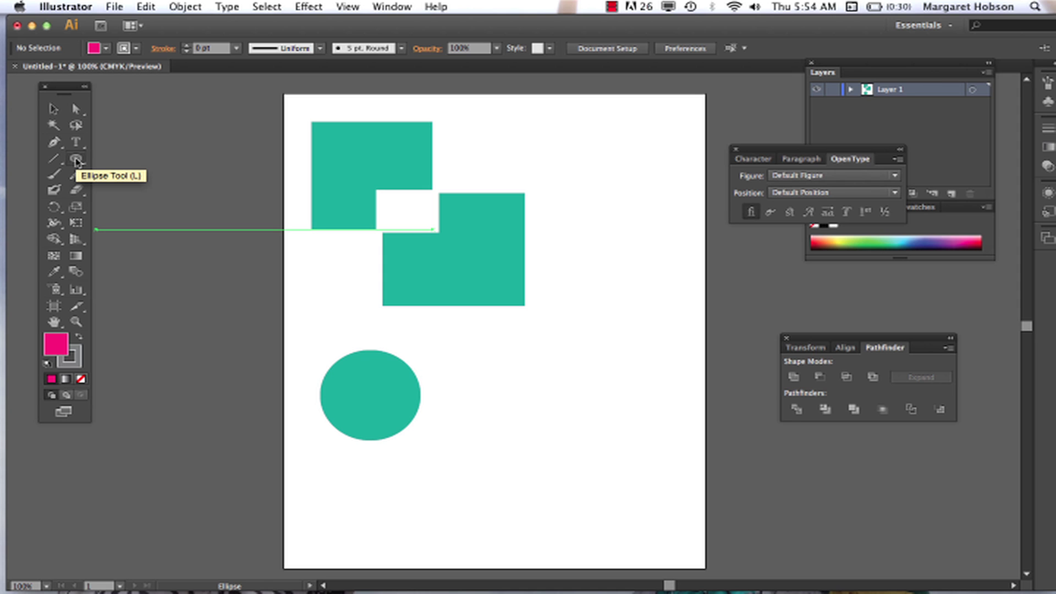
pyautogui.click(76, 159)
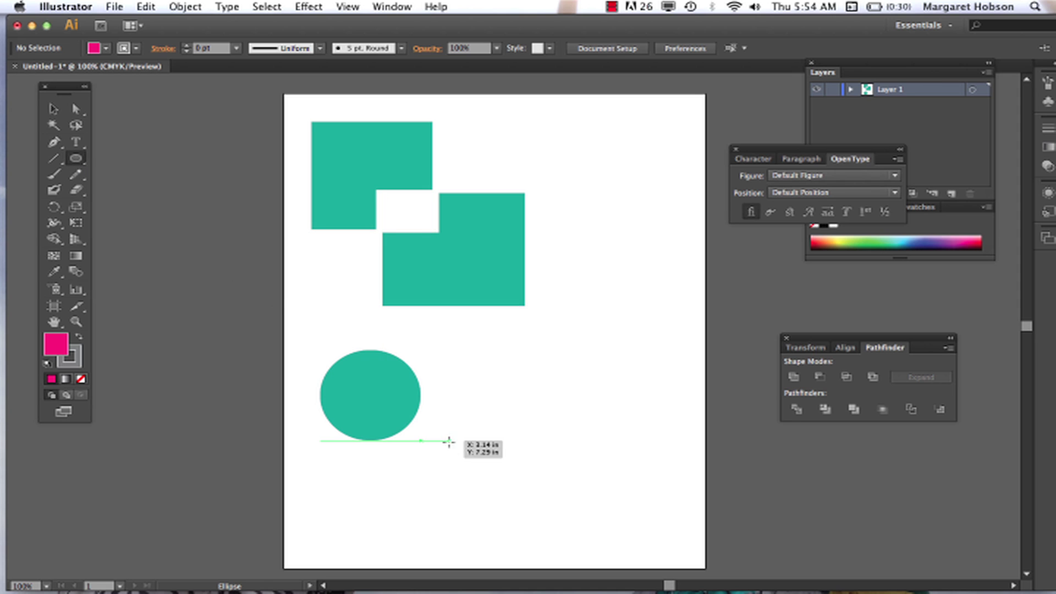
pyautogui.moveTo(399, 416); pyautogui.dragTo(488, 477)
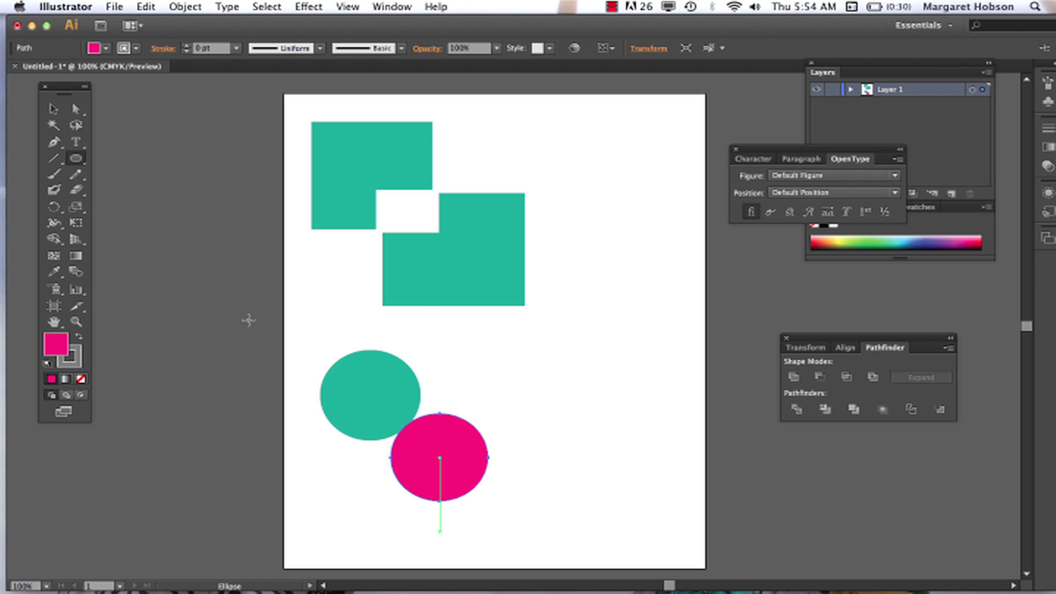
# Nudge the pink ellipse up and left until it overlaps more of the teal ellipse, and deselect it.
pyautogui.press('v')
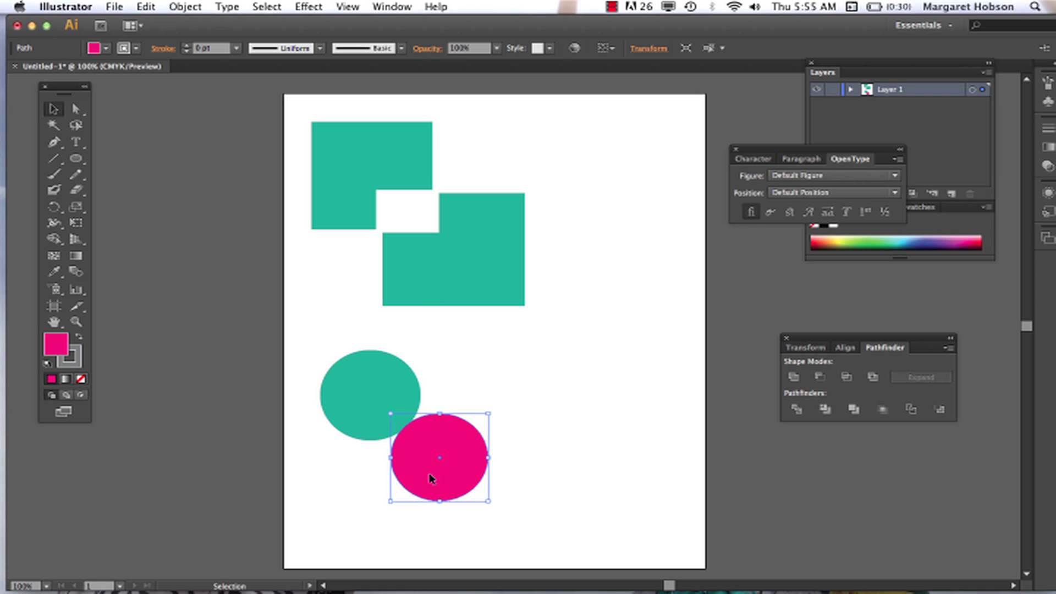
pyautogui.press('Left')
pyautogui.press('Left')
pyautogui.press('Left')
pyautogui.press('Left')
pyautogui.press('Left')
pyautogui.press('Left')
pyautogui.press('Left')
pyautogui.press('Left')
pyautogui.press('Up')
pyautogui.press('Up')
pyautogui.press('Up')
pyautogui.press('Up')
pyautogui.press('Up')
pyautogui.press('Up')
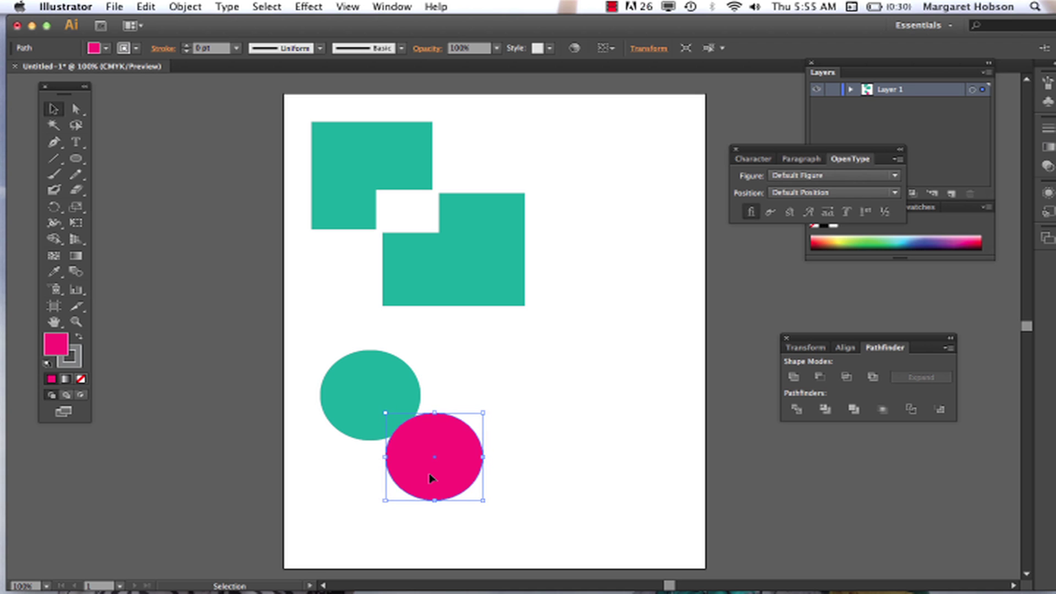
pyautogui.press('Up')
pyautogui.press('Up')
pyautogui.press('Up')
pyautogui.press('Up')
pyautogui.press('Left')
pyautogui.press('Left')
pyautogui.press('Left')
pyautogui.press('Left')
pyautogui.press('Left')
pyautogui.press('Left')
pyautogui.press('Left')
pyautogui.press('Left')
pyautogui.press('Left')
pyautogui.press('Left')
pyautogui.press('Left')
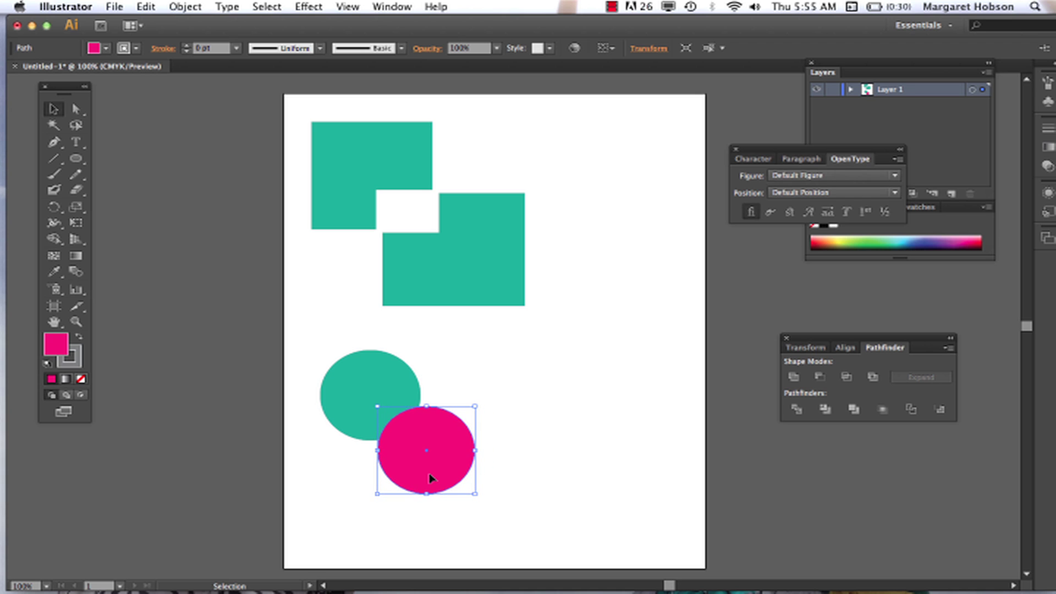
pyautogui.press('Up')
pyautogui.press('Up')
pyautogui.press('Up')
pyautogui.press('Up')
pyautogui.press('Up')
pyautogui.press('Up')
pyautogui.press('Up')
pyautogui.press('Up')
pyautogui.press('Up')
pyautogui.press('Up')
pyautogui.press('Up')
pyautogui.press('Up')
pyautogui.press('Left')
pyautogui.press('Left')
pyautogui.press('Left')
pyautogui.press('Left')
pyautogui.press('Left')
pyautogui.press('Left')
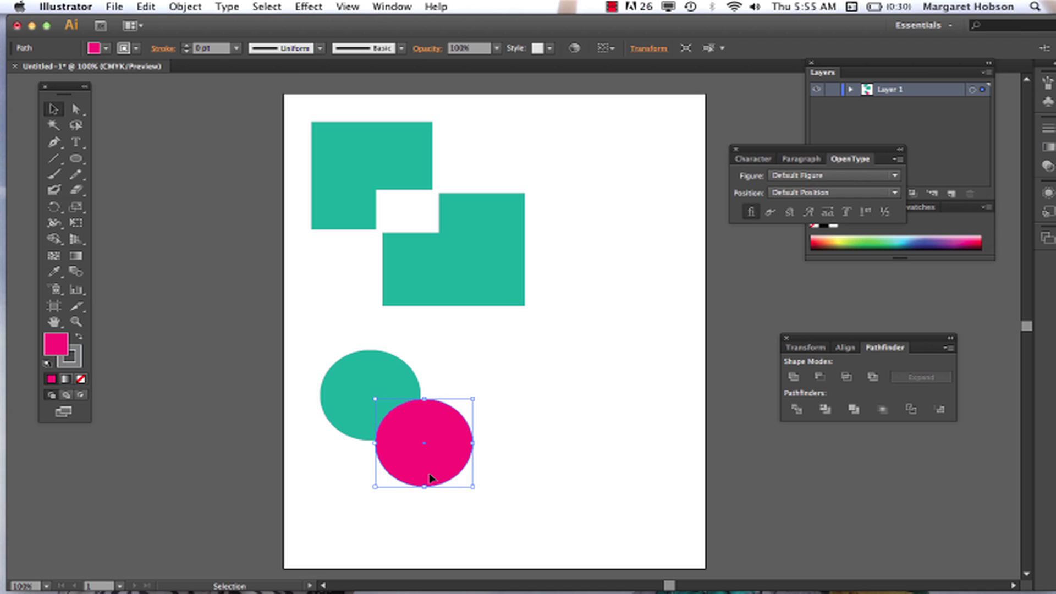
pyautogui.press('Up')
pyautogui.press('Up')
pyautogui.press('Up')
pyautogui.press('Up')
pyautogui.click(591, 440)
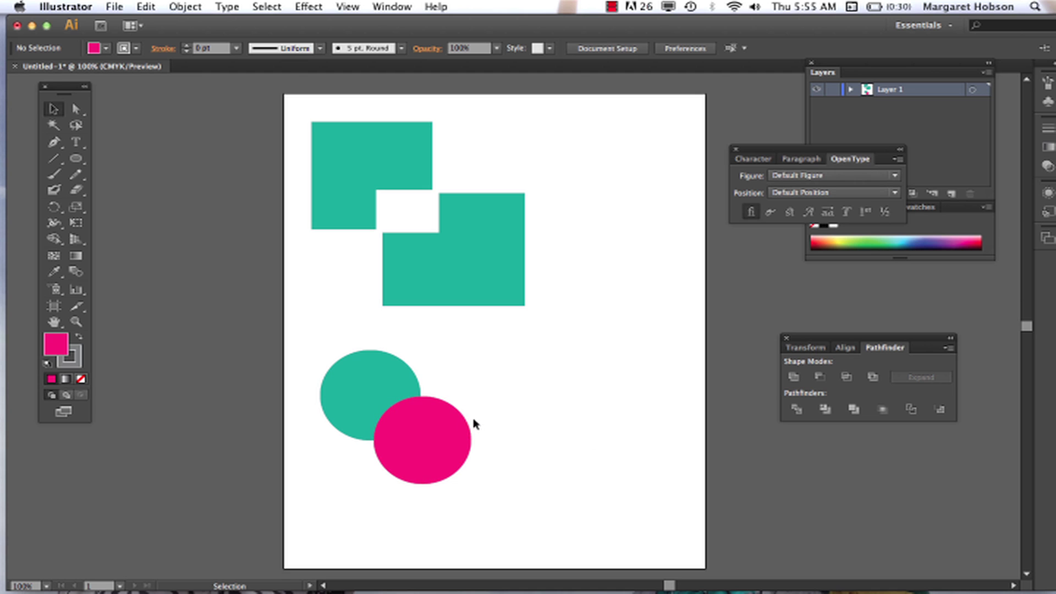
# Apply the Divide pathfinder to the overlapping teal and pink ellipses, and clear the selection.
pyautogui.click(399, 447)
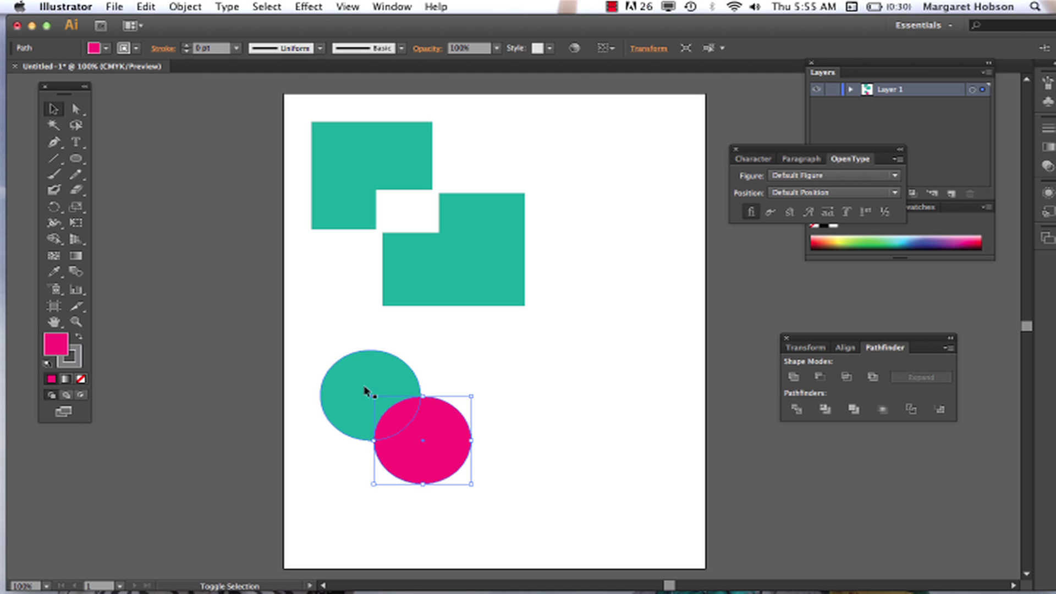
pyautogui.keyDown('shift'); pyautogui.click(363, 391); pyautogui.keyUp('shift')
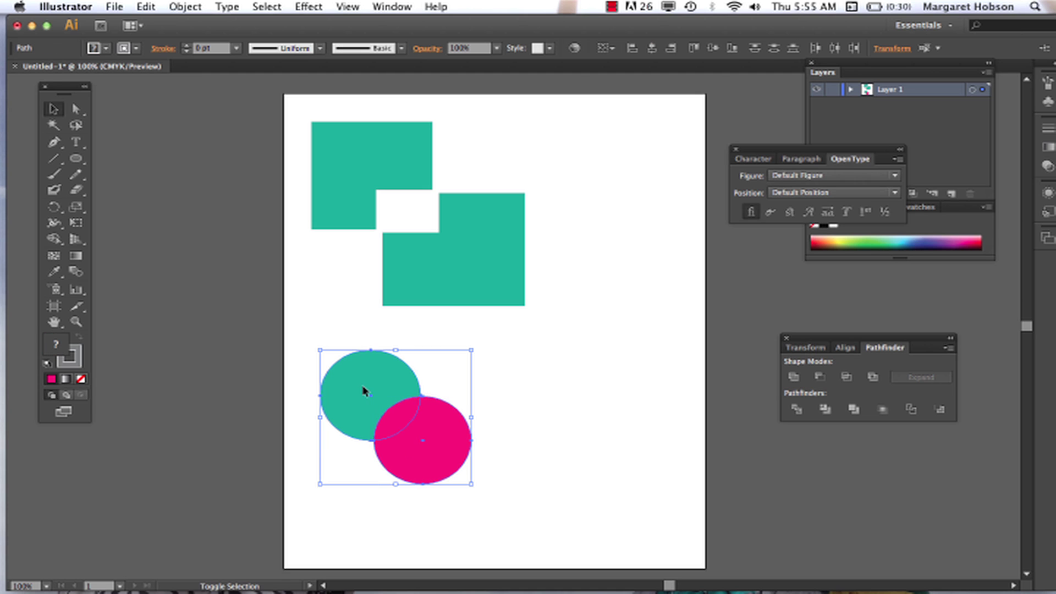
pyautogui.click(580, 433)
pyautogui.moveTo(298, 343); pyautogui.dragTo(505, 499)
pyautogui.click(796, 409)
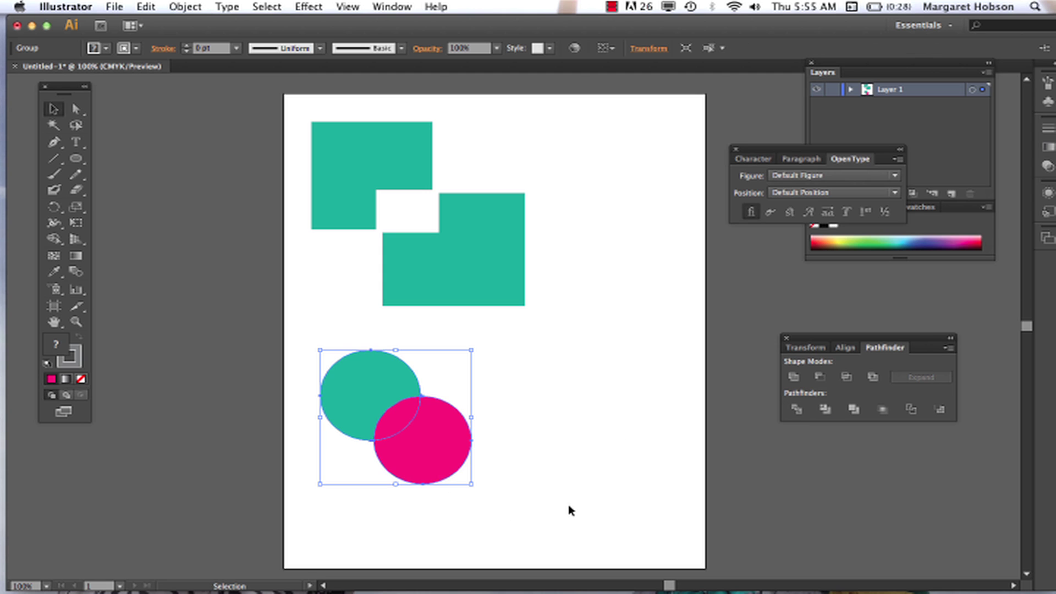
pyautogui.click(547, 464)
# Select only the large pink piece within the divided group and nudge it right and down, away from the overlap piece.
pyautogui.click(449, 454)
pyautogui.click(541, 455)
pyautogui.press('a')
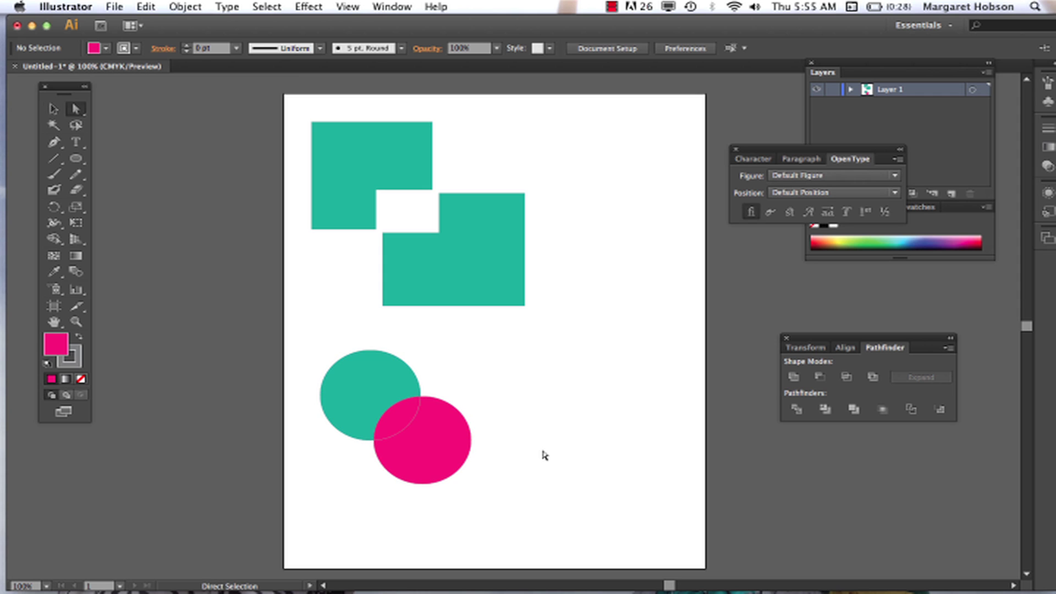
pyautogui.click(446, 455)
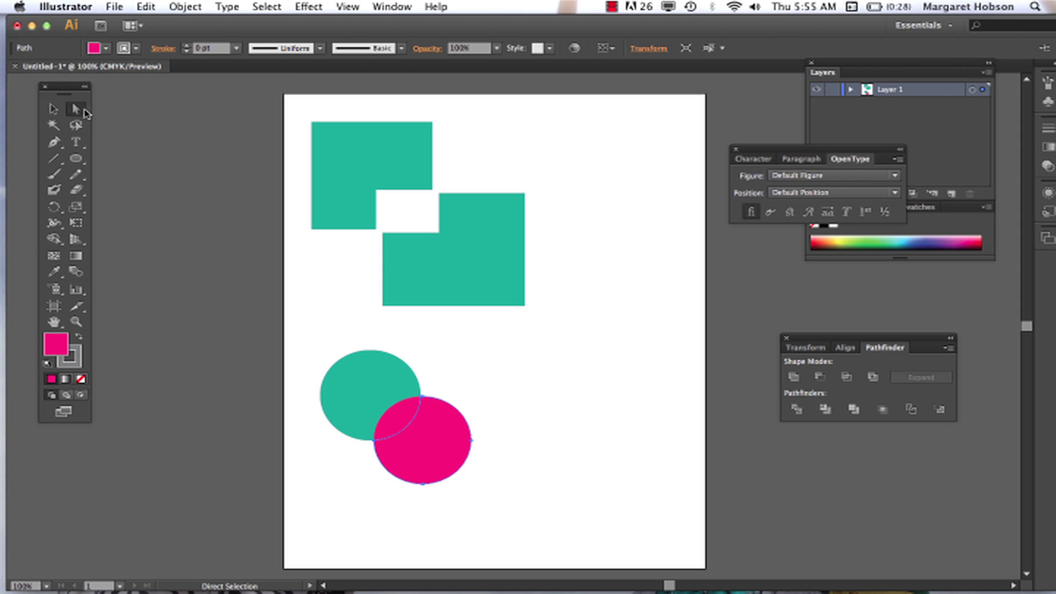
pyautogui.press('Down')
pyautogui.press('Down')
pyautogui.press('Down')
pyautogui.press('Down')
pyautogui.press('Down')
pyautogui.press('Down')
pyautogui.press('Down')
pyautogui.press('Down')
pyautogui.press('Down')
pyautogui.press('Down')
pyautogui.press('Right')
pyautogui.press('Right')
pyautogui.press('Right')
pyautogui.press('Right')
pyautogui.press('Right')
pyautogui.press('Right')
pyautogui.press('Right')
pyautogui.press('Right')
pyautogui.press('Right')
pyautogui.press('Right')
pyautogui.press('Right')
pyautogui.press('Right')
pyautogui.press('Right')
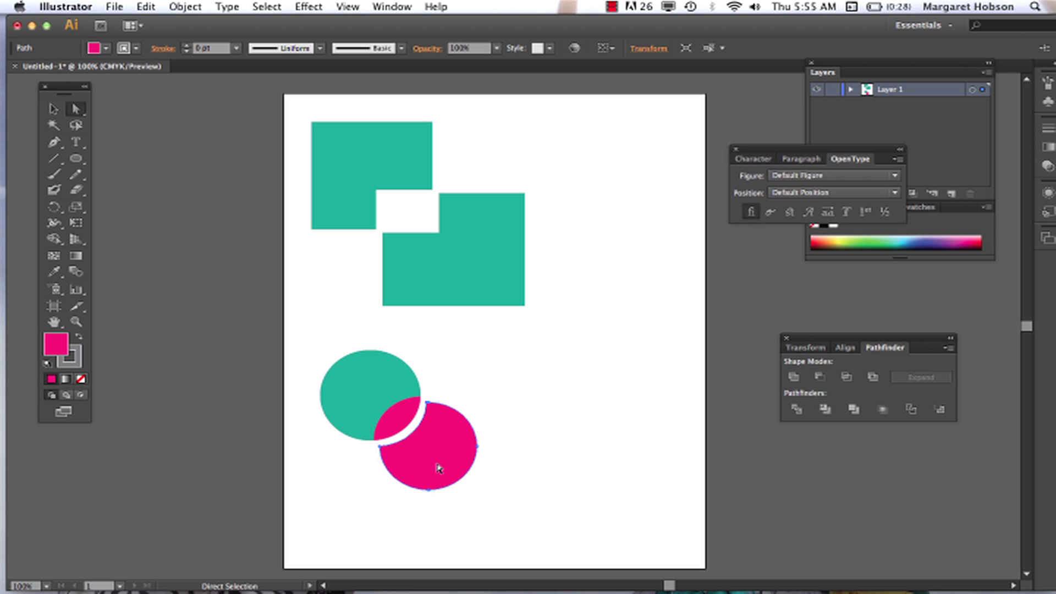
pyautogui.press('Right')
pyautogui.press('Right')
pyautogui.press('Right')
pyautogui.press('Right')
pyautogui.press('Right')
pyautogui.press('Down')
pyautogui.press('Down')
pyautogui.press('Down')
pyautogui.press('Down')
# Nudge the lens-shaped overlap piece slightly right and down into the gap between the two circle pieces, and deselect it.
pyautogui.click(394, 421)
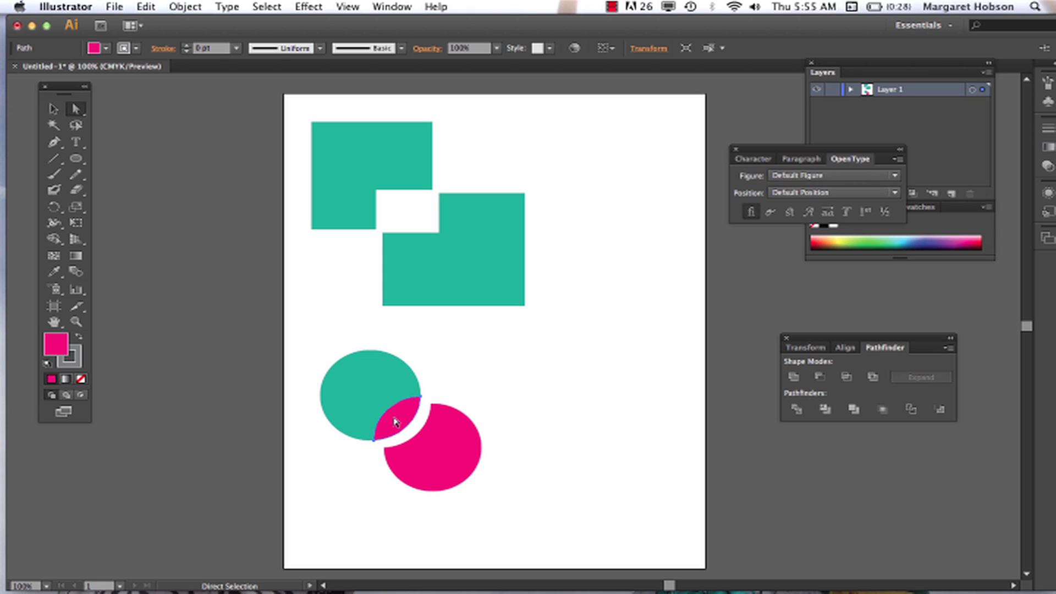
pyautogui.press('Right')
pyautogui.press('Right')
pyautogui.press('Right')
pyautogui.press('Right')
pyautogui.press('Right')
pyautogui.press('Down')
pyautogui.press('Down')
pyautogui.press('Down')
pyautogui.press('Down')
pyautogui.press('Down')
pyautogui.press('Right')
pyautogui.press('Right')
pyautogui.press('Right')
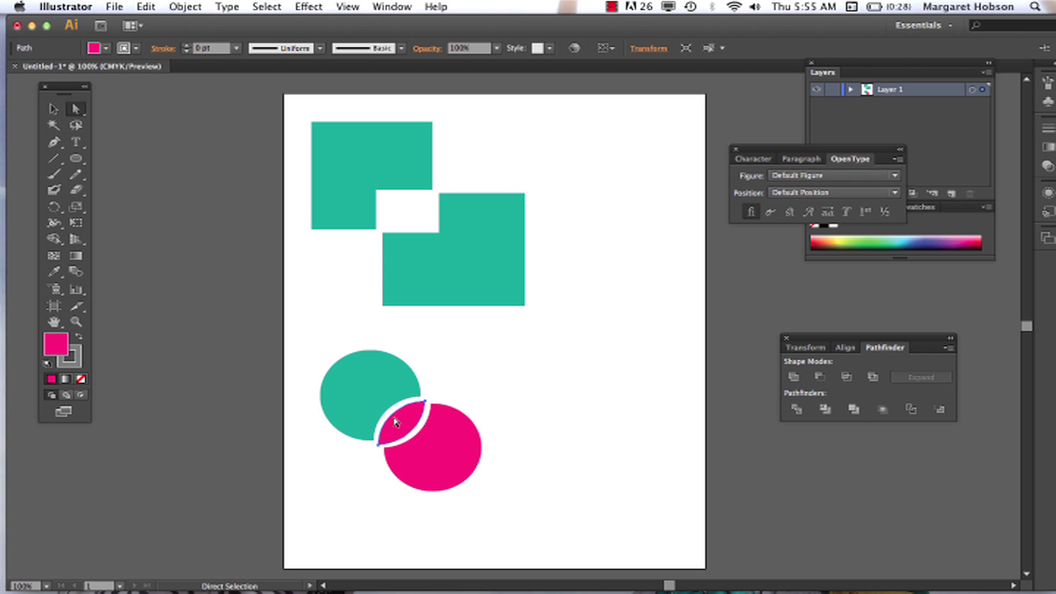
pyautogui.press('Right')
pyautogui.press('Up')
pyautogui.press('Right')
pyautogui.press('Up')
pyautogui.click(506, 374)
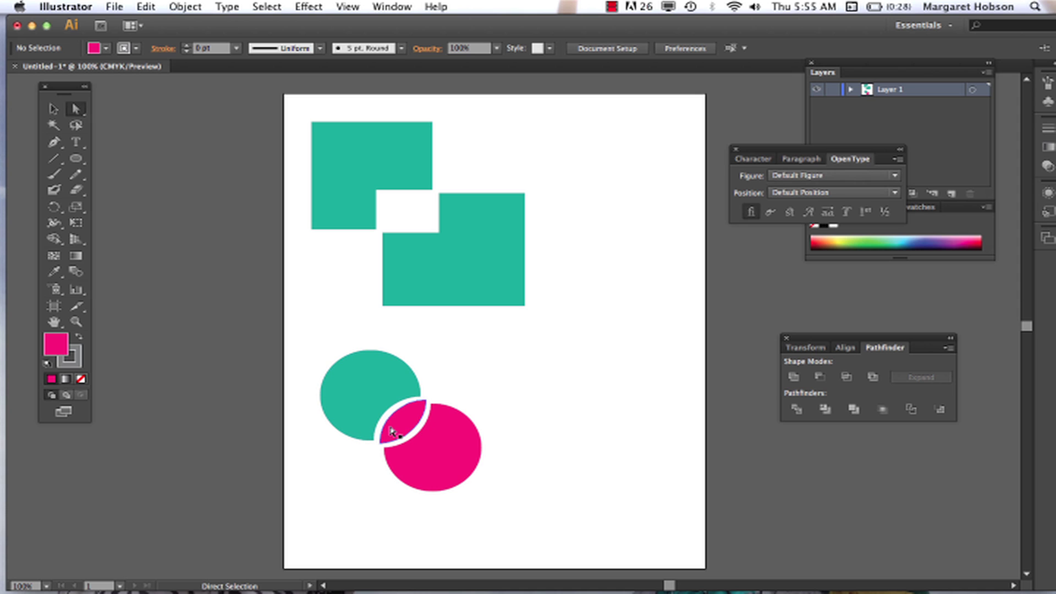
# Nudge the teal circle piece slightly up and left, away from the lens-shaped piece.
pyautogui.click(385, 401)
pyautogui.press('Up')
pyautogui.press('Up')
pyautogui.press('Left')
pyautogui.press('Left')
# Shift the lens-shaped piece slightly to adjust its spacing between the circle pieces, and deselect it.
pyautogui.click(405, 411)
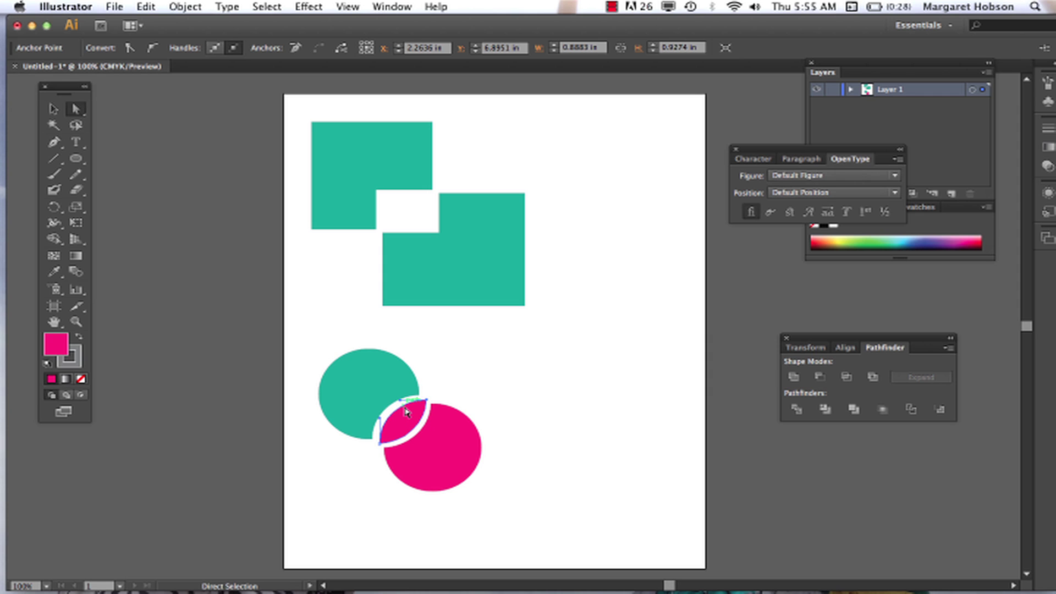
pyautogui.click(410, 417)
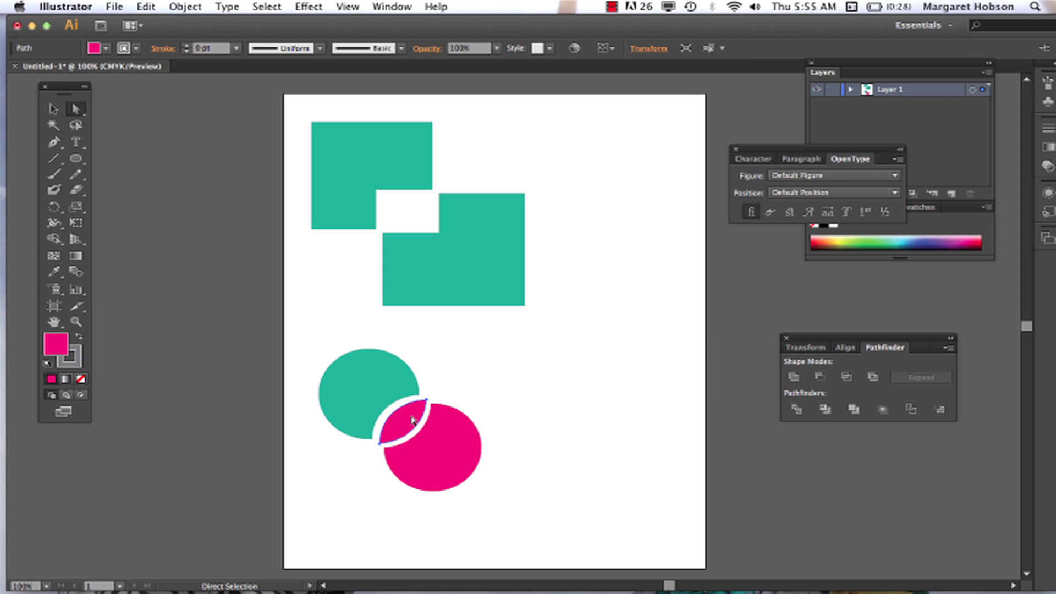
pyautogui.moveTo(411, 417); pyautogui.dragTo(411, 422)
pyautogui.click(504, 407)
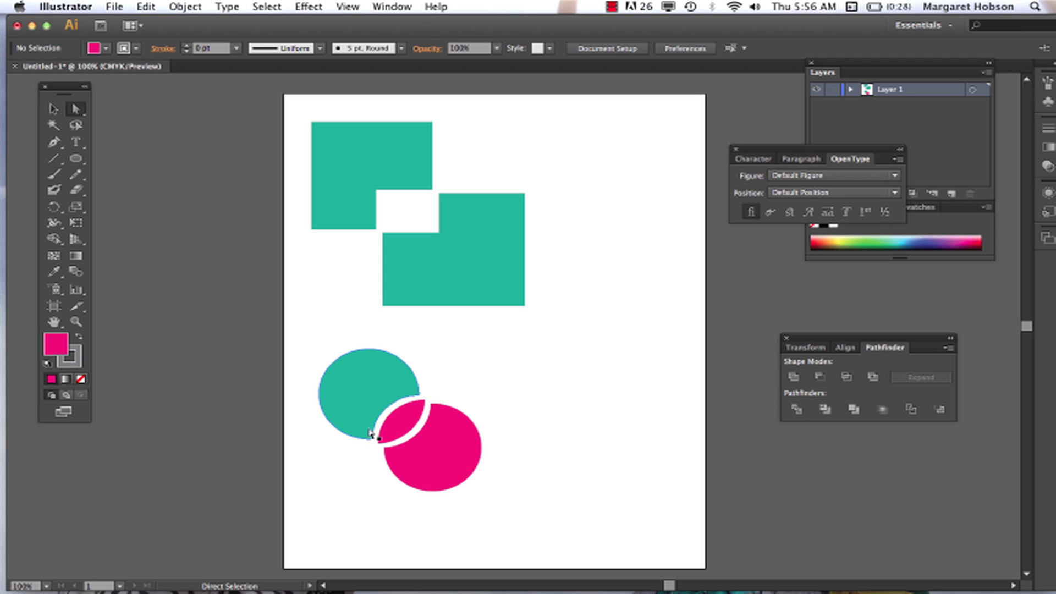
# Draw a nearly square pink rounded rectangle to the right of the divided ellipses, discarding a smaller first attempt, and deselect it.
pyautogui.press('l')
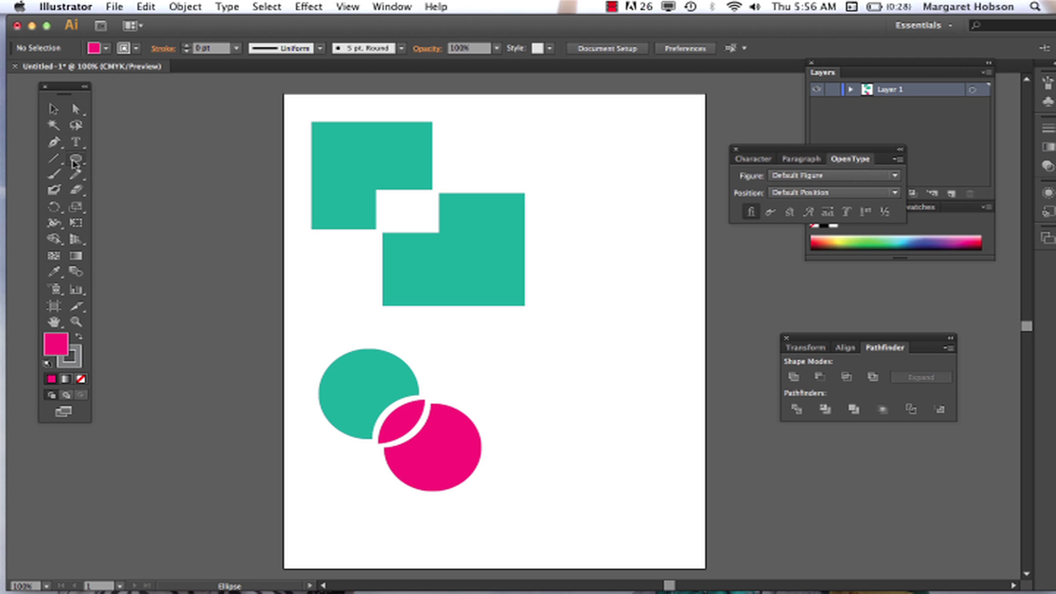
pyautogui.moveTo(74, 162); pyautogui.dragTo(118, 176)
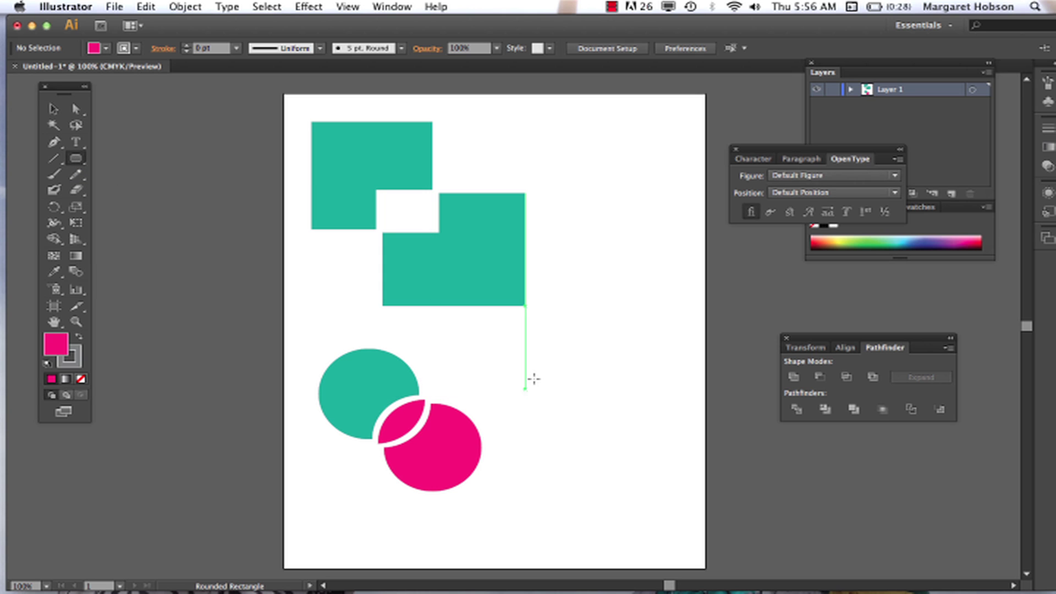
pyautogui.moveTo(525, 355); pyautogui.dragTo(614, 421)
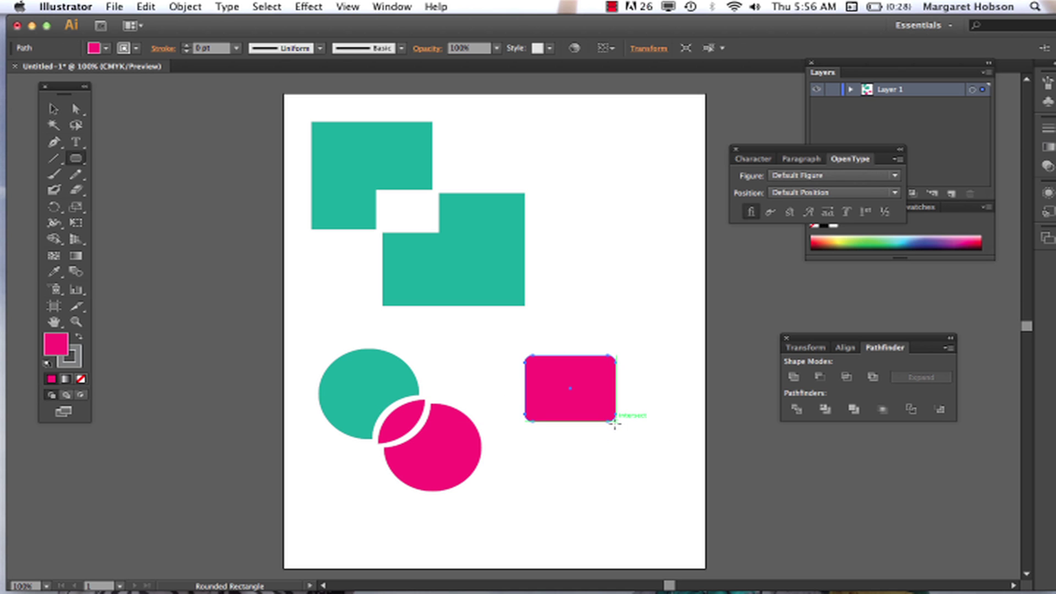
pyautogui.press('Delete')
pyautogui.moveTo(526, 353); pyautogui.dragTo(628, 456)
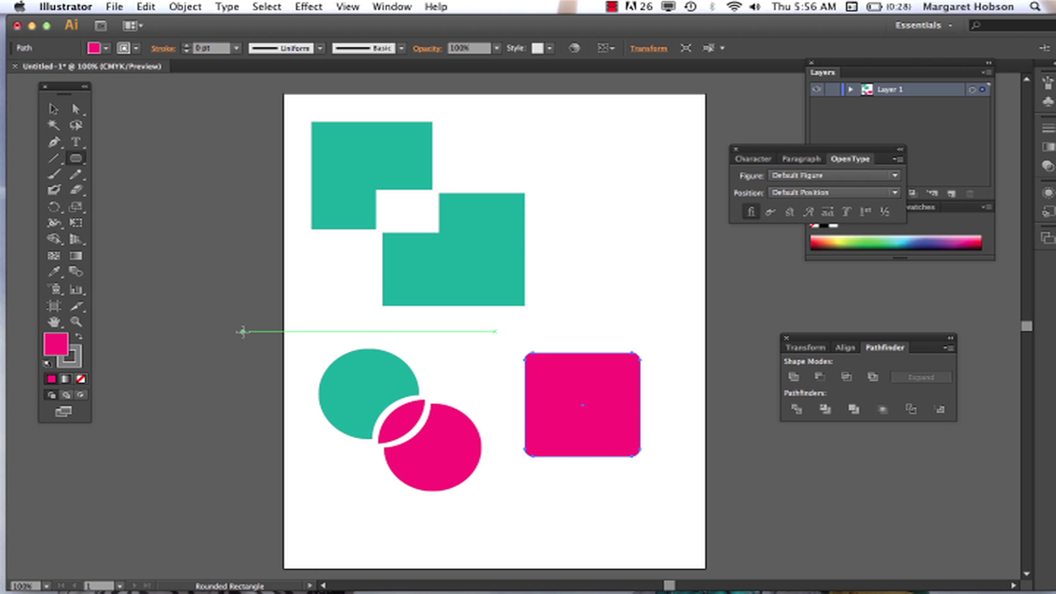
pyautogui.press('v')
pyautogui.click(536, 506)
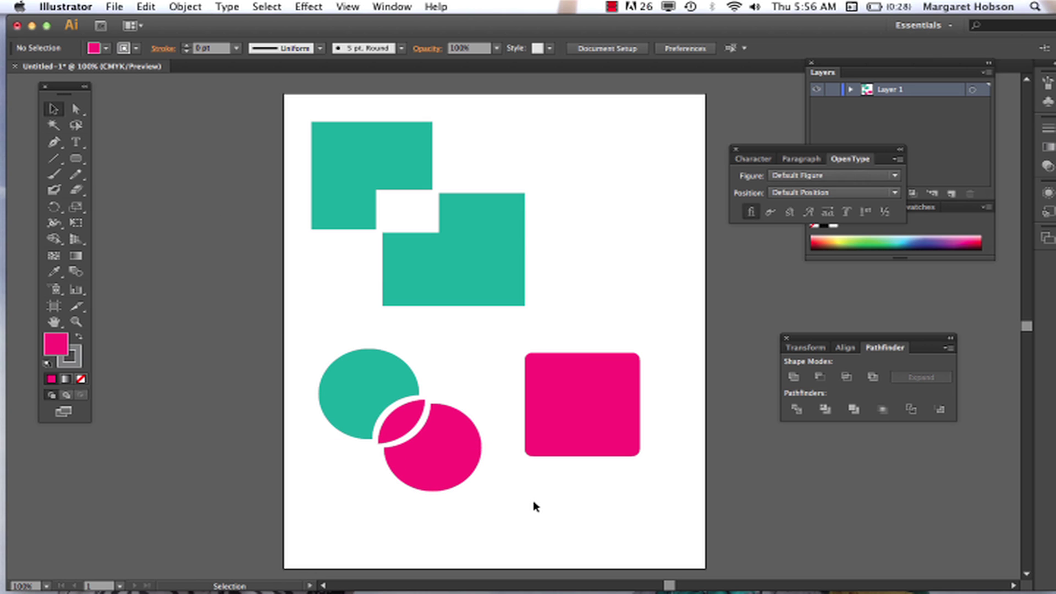
# Draw a pink ellipse overlapping the rounded rectangle's lower-right corner and nudge it slightly left.
pyautogui.press('l')
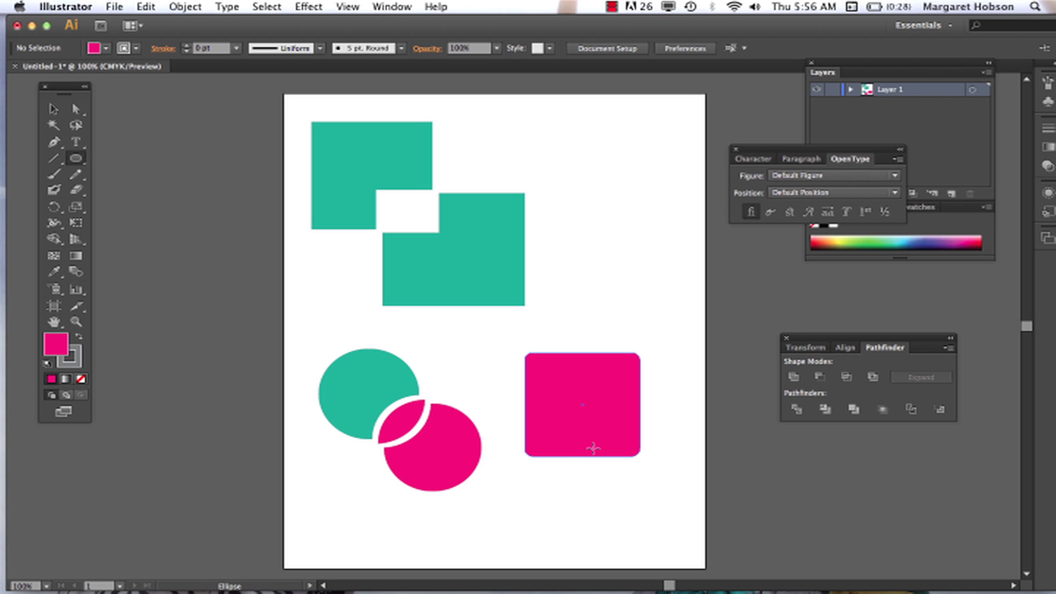
pyautogui.moveTo(598, 420); pyautogui.dragTo(705, 516)
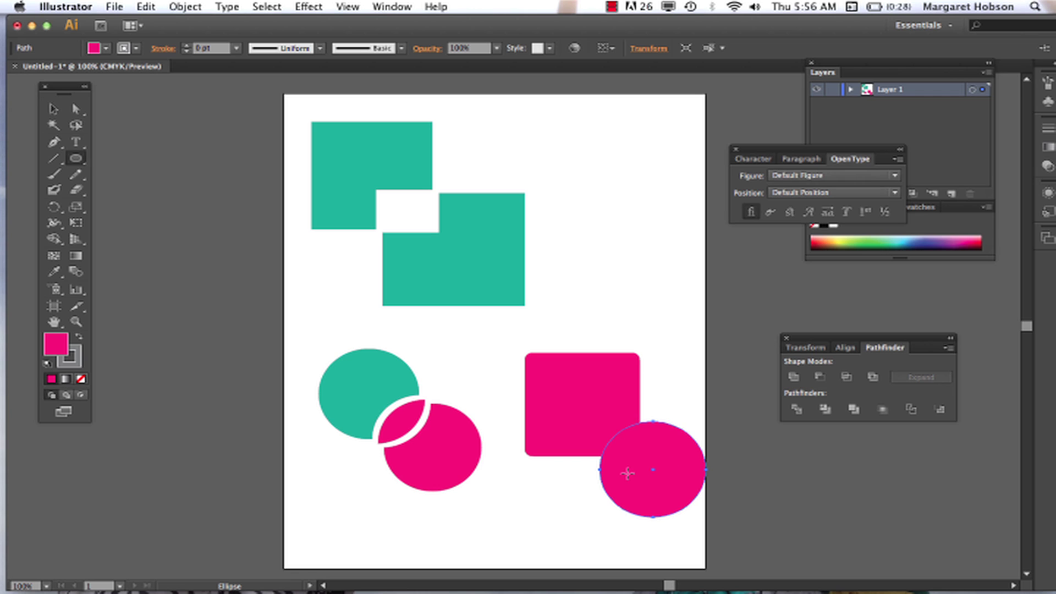
pyautogui.press('v')
pyautogui.press('Left')
pyautogui.press('Left')
pyautogui.press('Left')
pyautogui.press('Left')
pyautogui.press('Left')
pyautogui.press('Left')
pyautogui.press('Left')
pyautogui.press('Left')
pyautogui.press('Left')
pyautogui.press('Left')
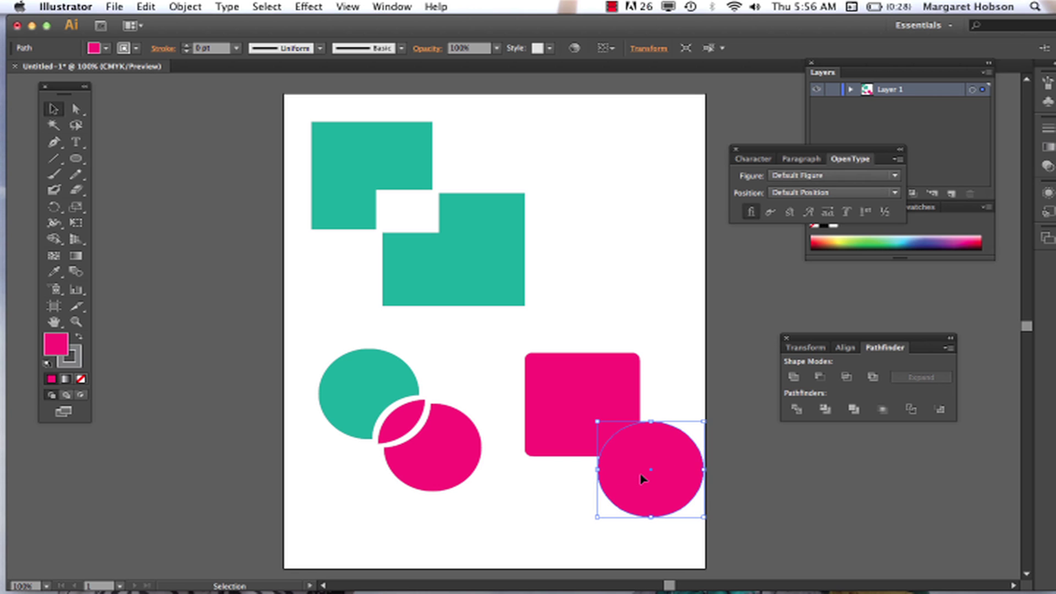
# Nudge the pink ellipse up and left so it overlaps more of the rounded rectangle's lower-right corner.
pyautogui.press('Up')
pyautogui.press('Up')
pyautogui.press('Up')
pyautogui.press('Up')
pyautogui.press('Up')
pyautogui.press('Left')
pyautogui.press('Left')
pyautogui.press('Left')
pyautogui.press('Left')
pyautogui.press('Left')
pyautogui.press('Up')
pyautogui.press('Up')
pyautogui.press('Up')
pyautogui.press('Up')
pyautogui.press('Up')
pyautogui.press('Up')
pyautogui.press('Up')
pyautogui.press('Up')
pyautogui.press('Left')
pyautogui.press('Left')
pyautogui.press('Left')
pyautogui.press('Left')
pyautogui.press('Left')
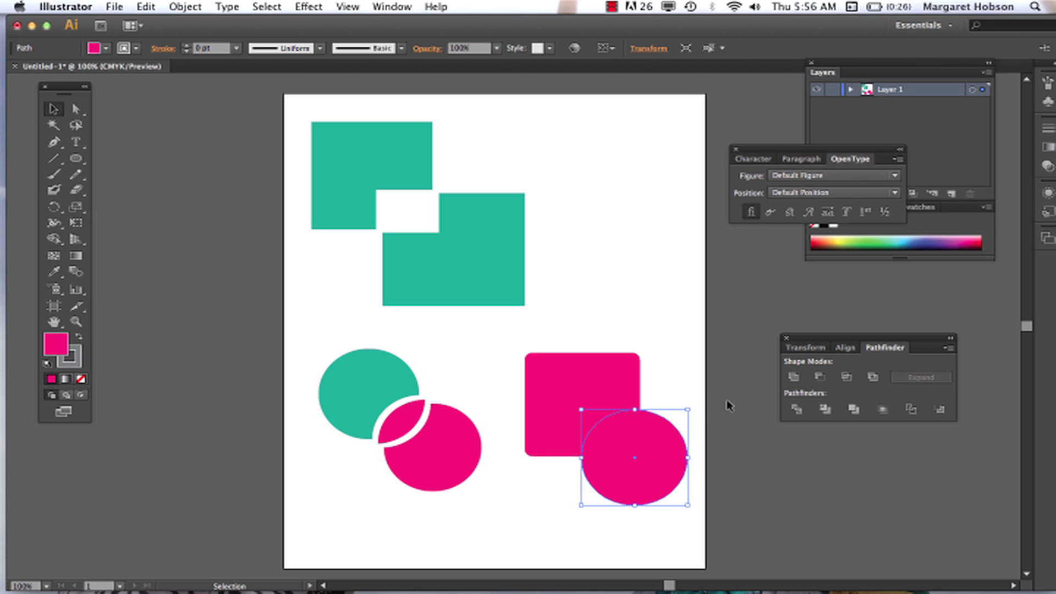
# Apply the Trim pathfinder to the pink rounded rectangle and the overlapping ellipse, and deselect the result.
pyautogui.keyDown('shift'); pyautogui.click(591, 385); pyautogui.keyUp('shift')
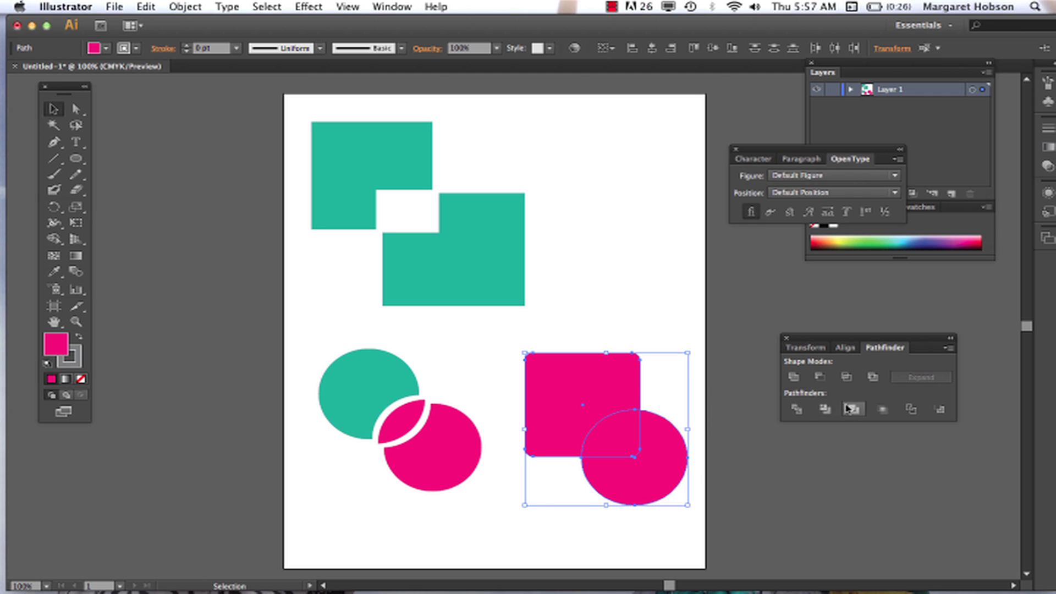
pyautogui.click(825, 409)
pyautogui.click(586, 282)
pyautogui.click(553, 385)
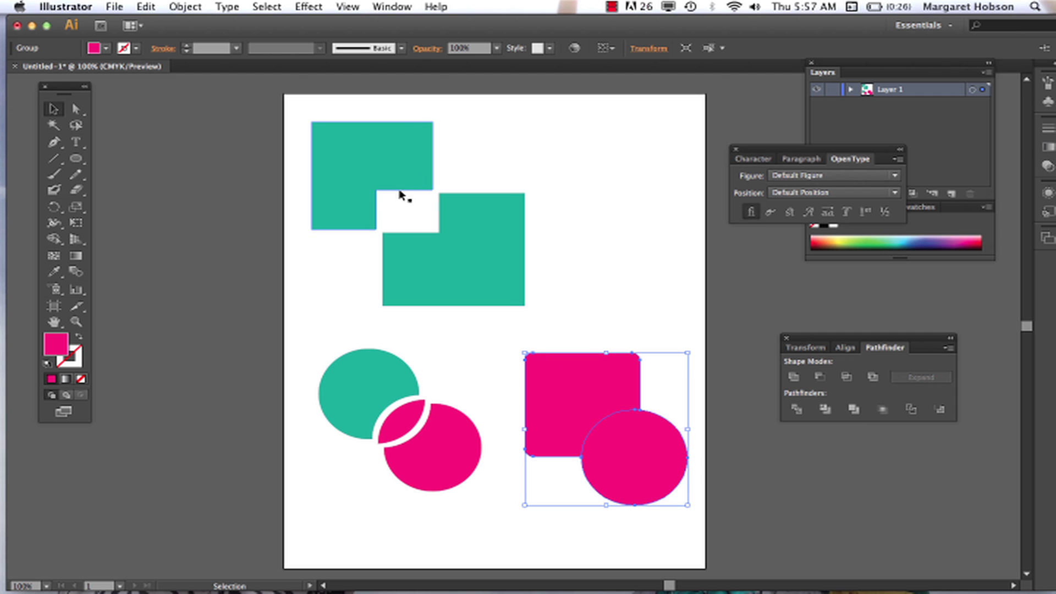
pyautogui.click(583, 290)
# Nudge only the trimmed rounded rectangle piece up and slightly left, away from the pink ellipse.
pyautogui.press('a')
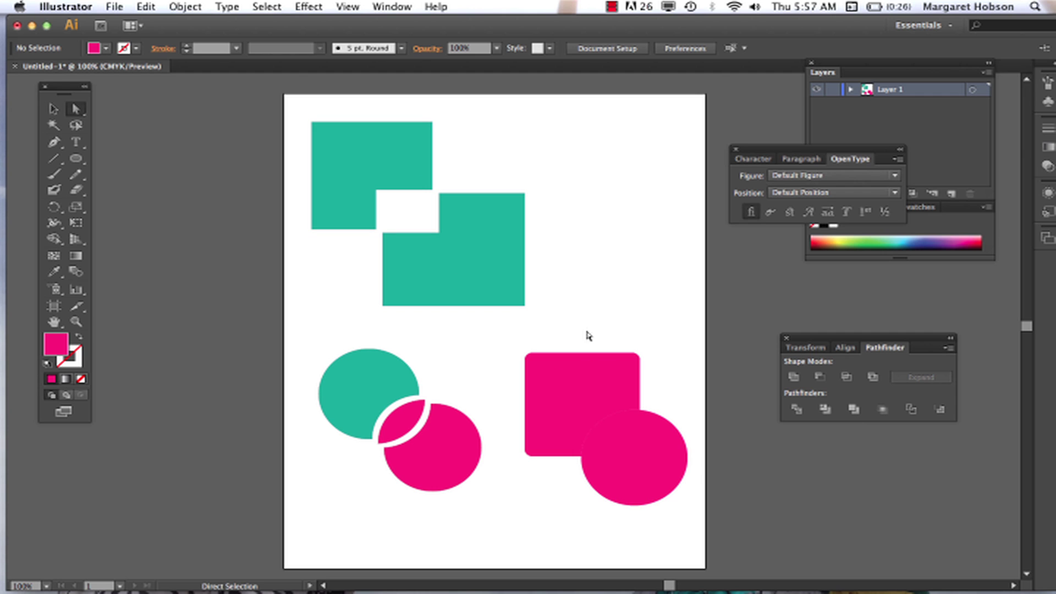
pyautogui.click(566, 378)
pyautogui.press('Up')
pyautogui.press('Up')
pyautogui.press('Up')
pyautogui.press('Up')
pyautogui.press('Up')
pyautogui.press('Up')
pyautogui.press('Up')
pyautogui.press('Up')
pyautogui.press('Up')
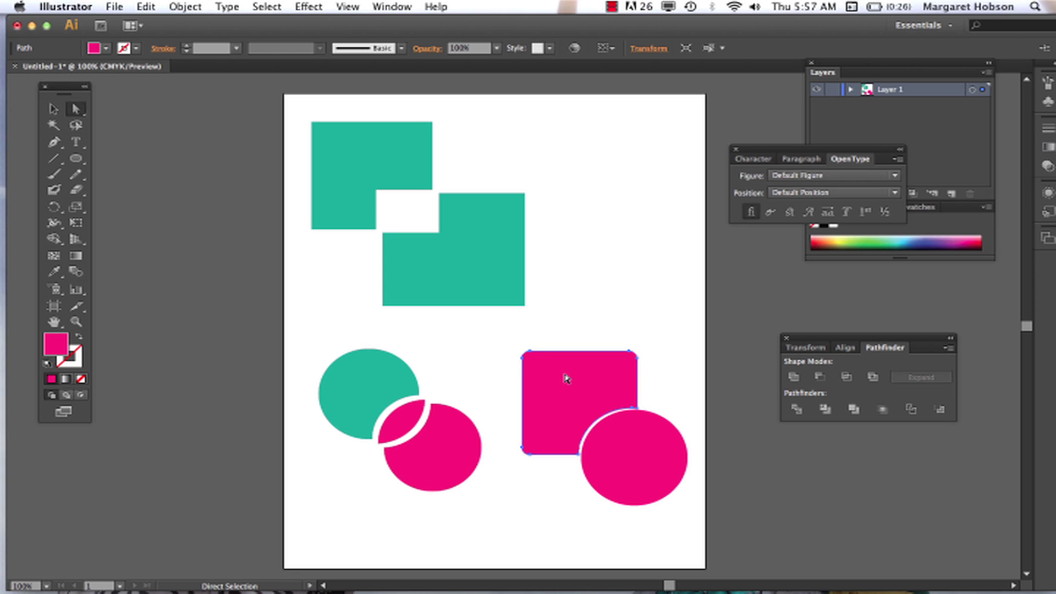
pyautogui.press('Left')
pyautogui.press('Left')
pyautogui.press('Left')
pyautogui.press('Left')
pyautogui.press('Up')
pyautogui.press('Up')
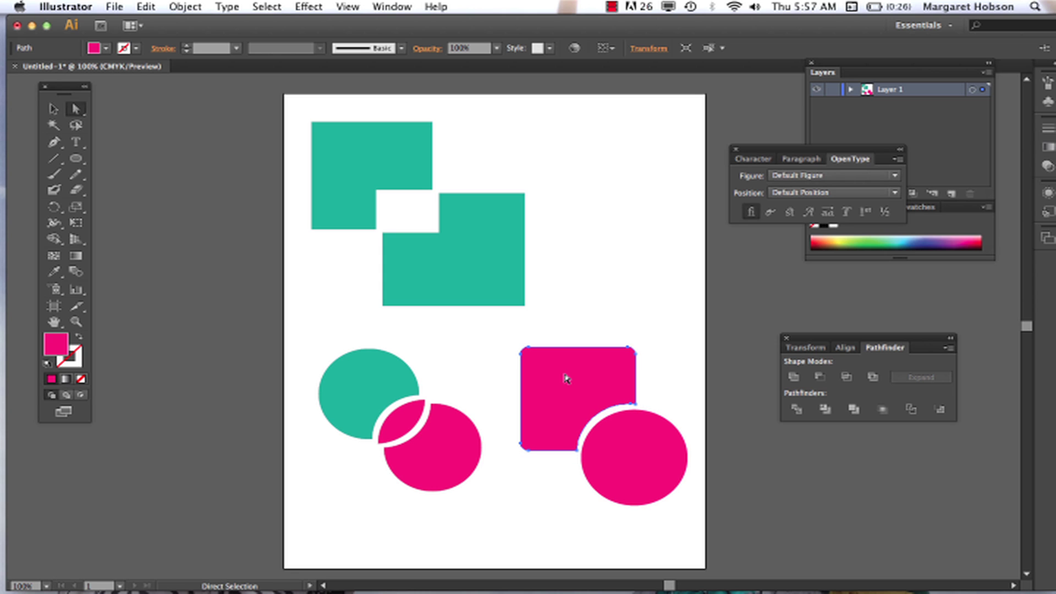
# Nudge the trimmed pair's pink ellipse slightly right and up, and deselect it.
pyautogui.click(626, 438)
pyautogui.press('Right')
pyautogui.press('Right')
pyautogui.press('Up')
pyautogui.click(554, 496)
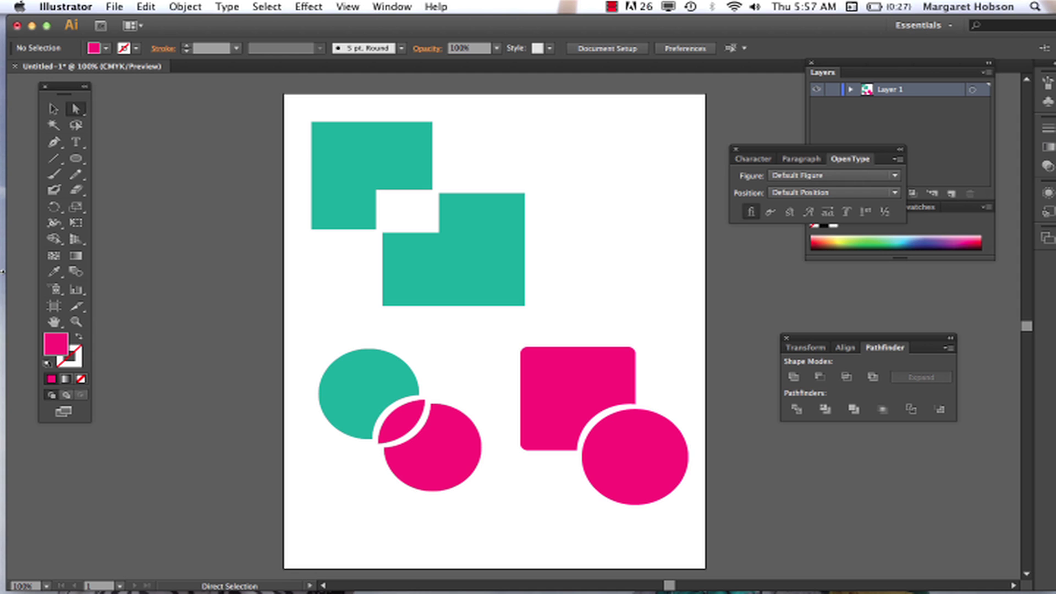
# Draw a brown-filled ellipse in the empty upper-right area of the artboard.
pyautogui.press('l')
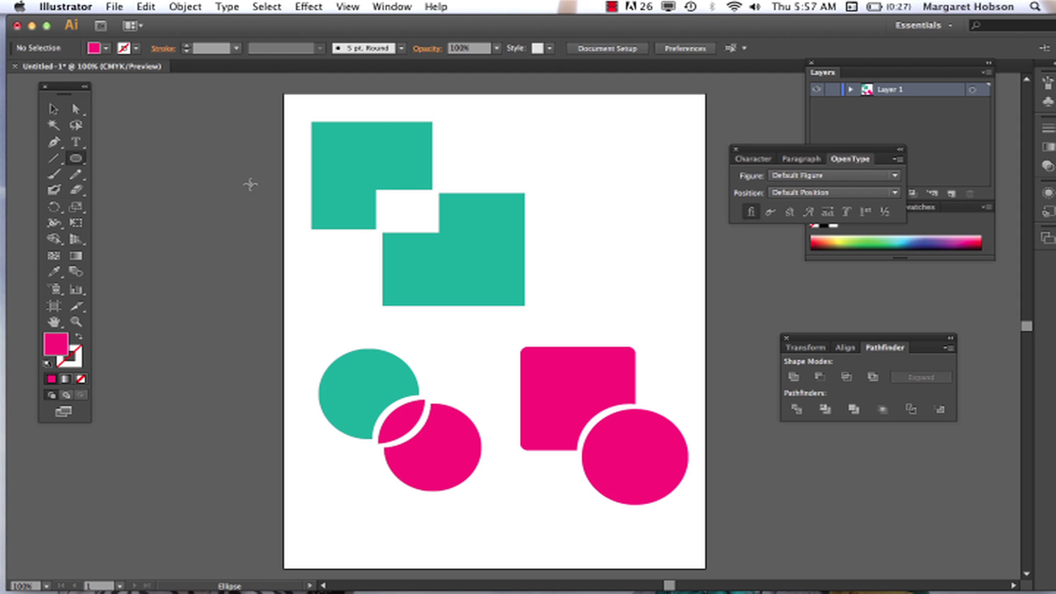
pyautogui.click(106, 49)
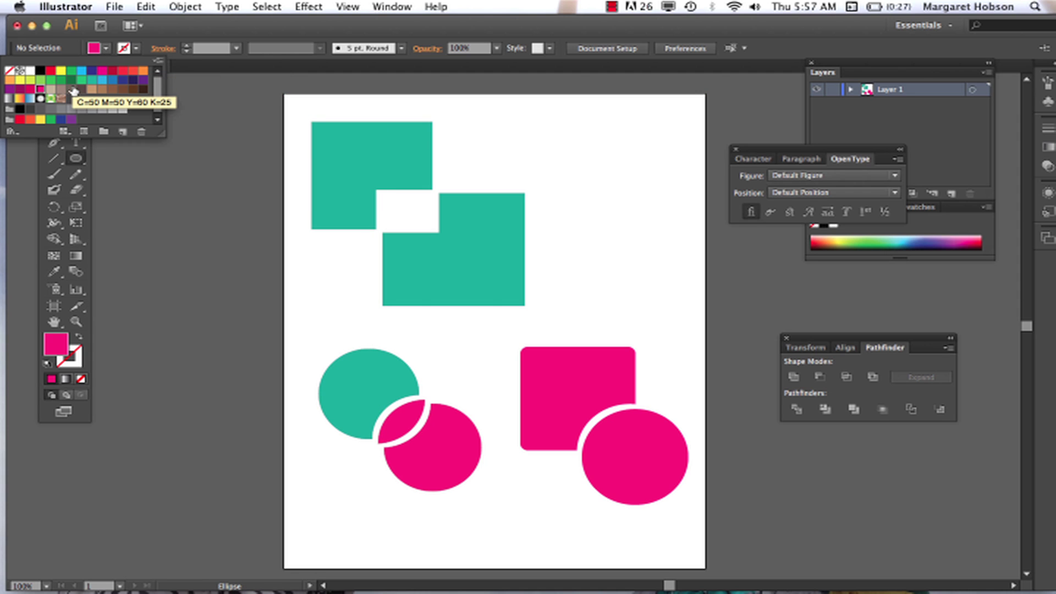
pyautogui.click(82, 80)
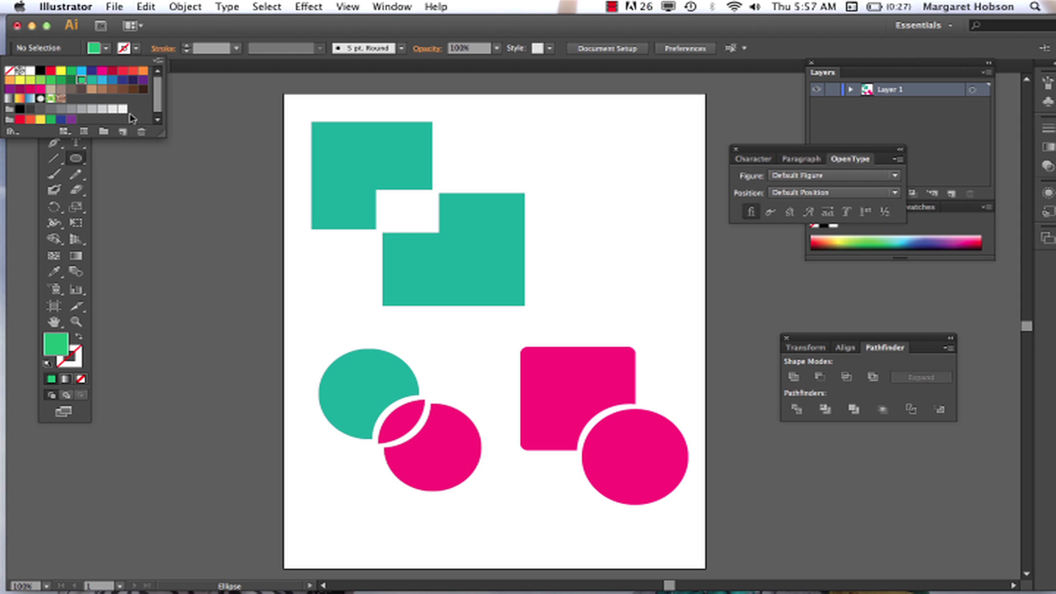
pyautogui.click(102, 89)
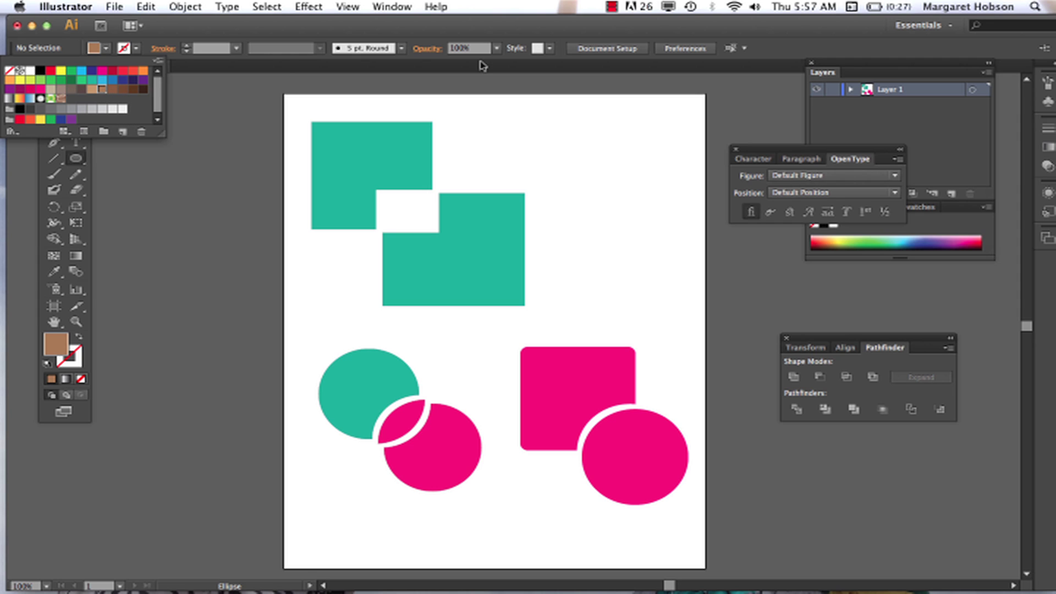
pyautogui.click(750, 223)
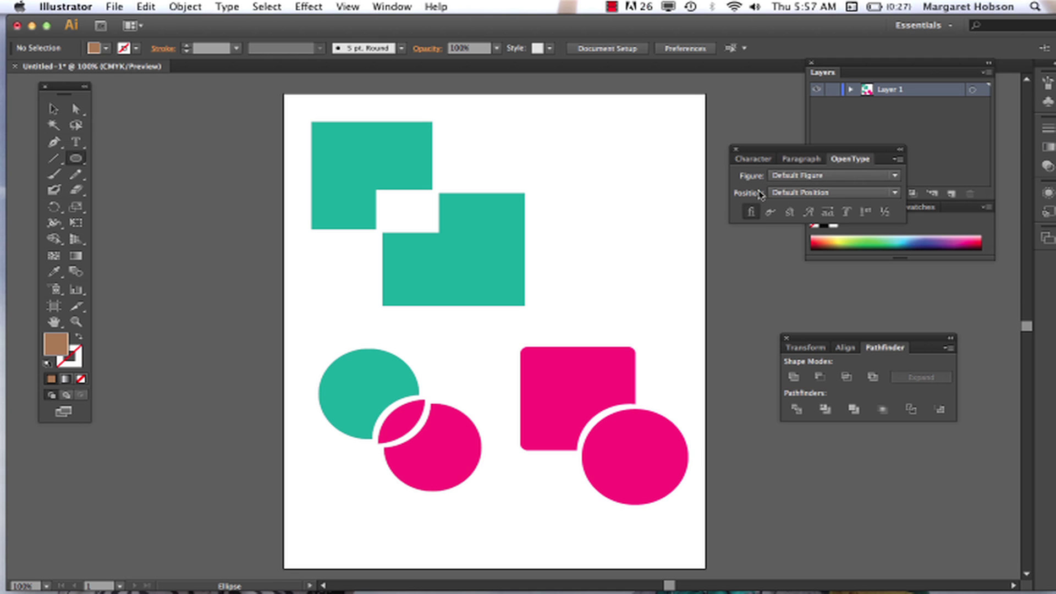
pyautogui.moveTo(549, 139); pyautogui.dragTo(654, 216)
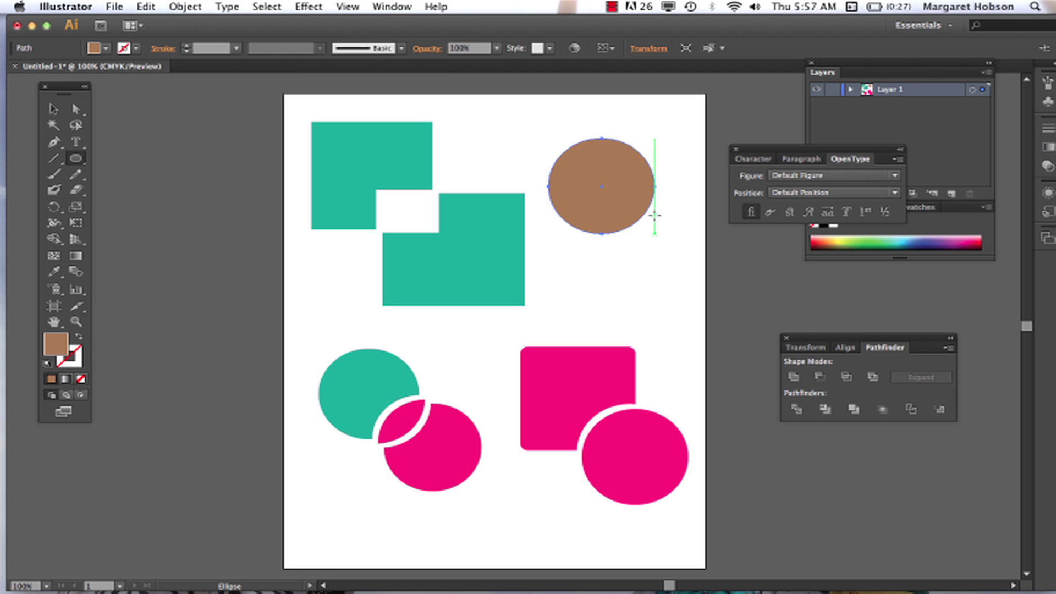
# Recolor the brown ellipse a muted pinkish red and draw a smaller ellipse in that color overlapping its lower-right edge.
pyautogui.doubleClick(57, 346)
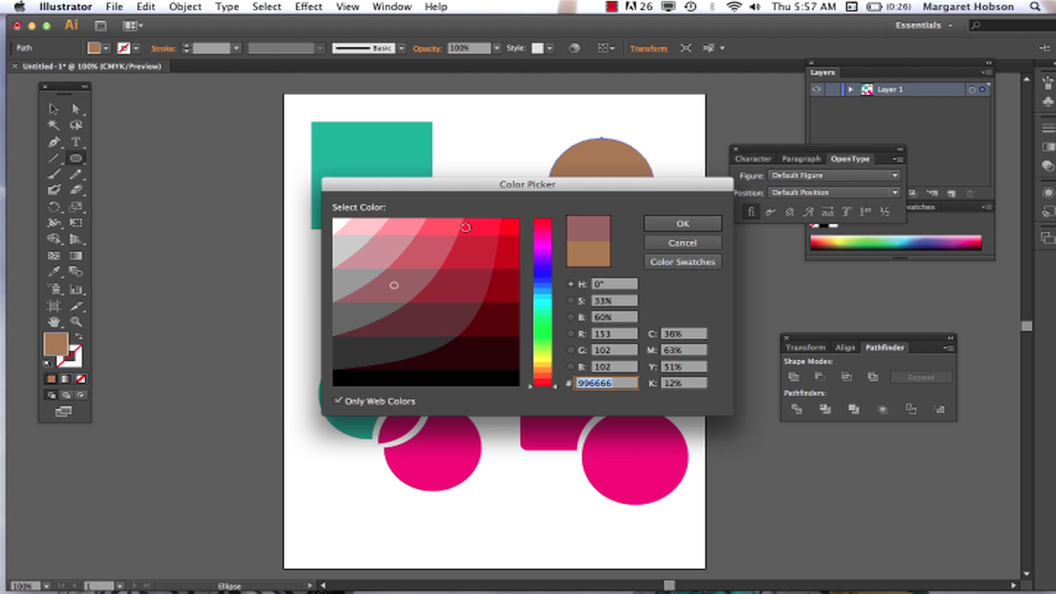
pyautogui.click(431, 244)
pyautogui.click(663, 223)
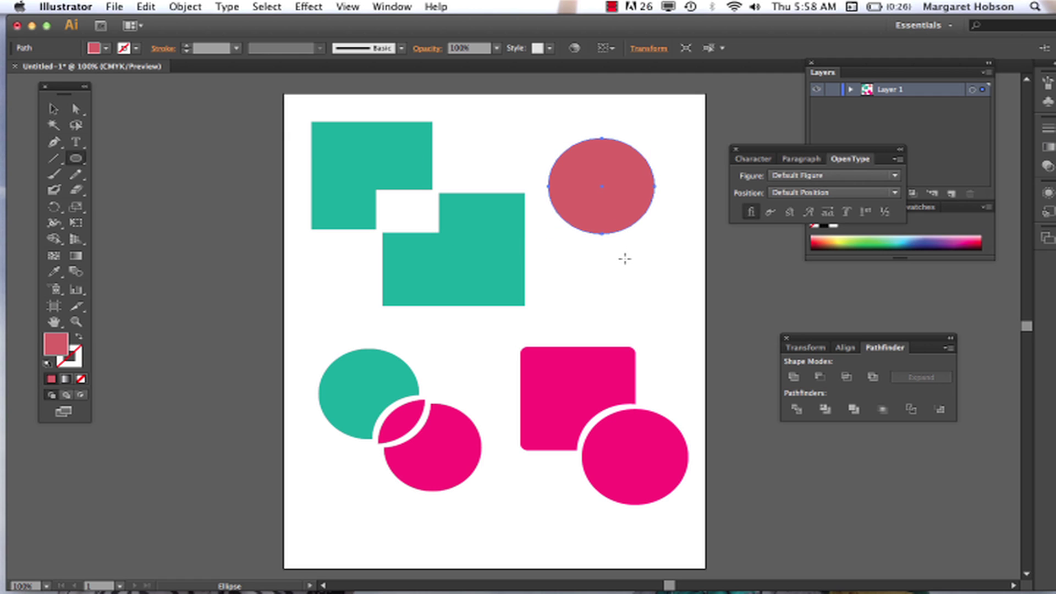
pyautogui.moveTo(624, 259); pyautogui.dragTo(668, 276)
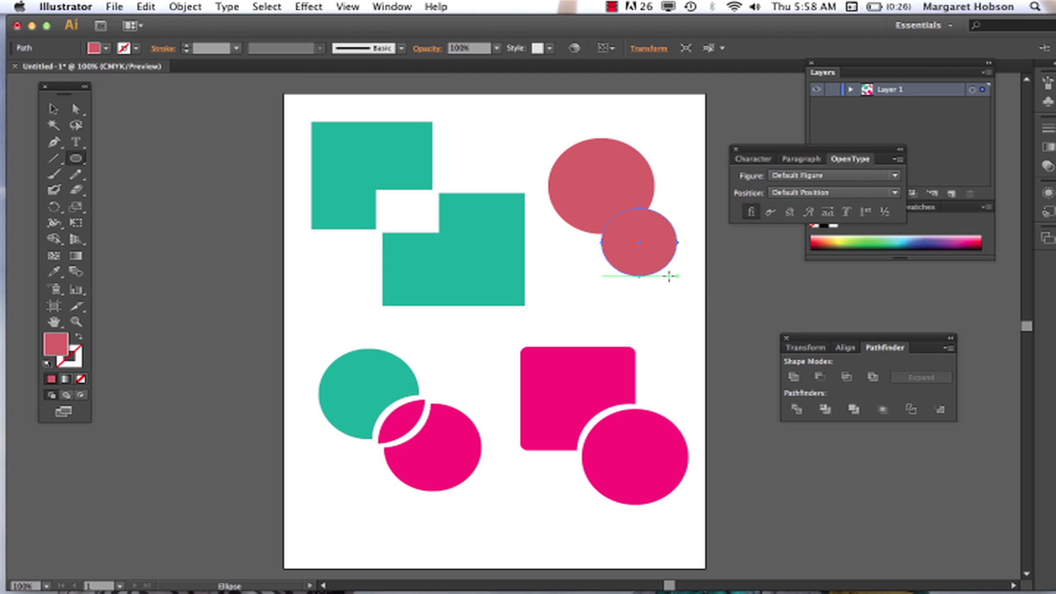
# Apply the Outline pathfinder to the two overlapping muted-red ellipses and deselect the result.
pyautogui.press('v')
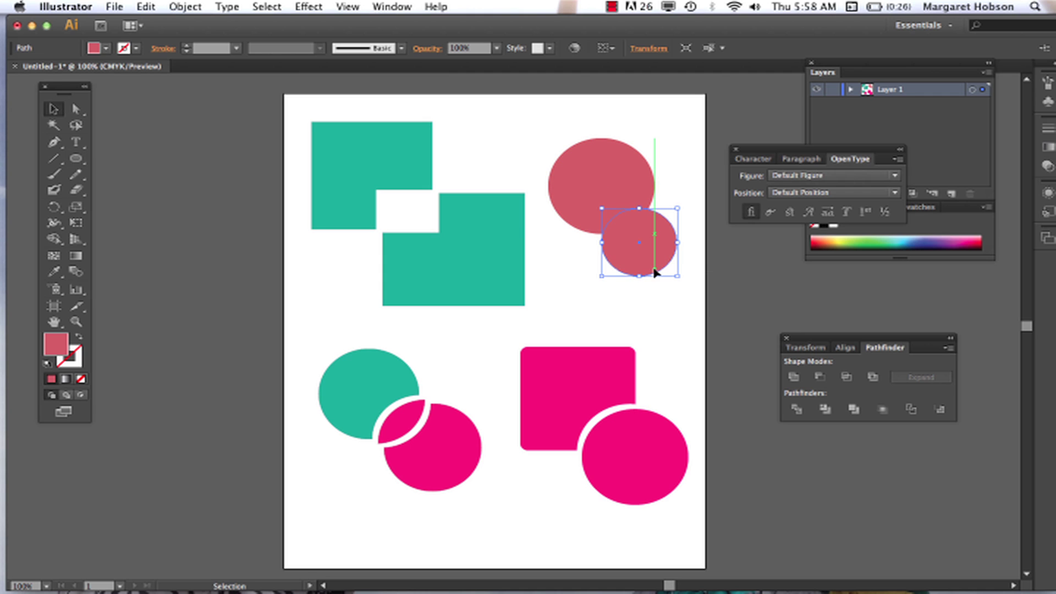
pyautogui.keyDown('shift'); pyautogui.click(616, 185); pyautogui.keyUp('shift')
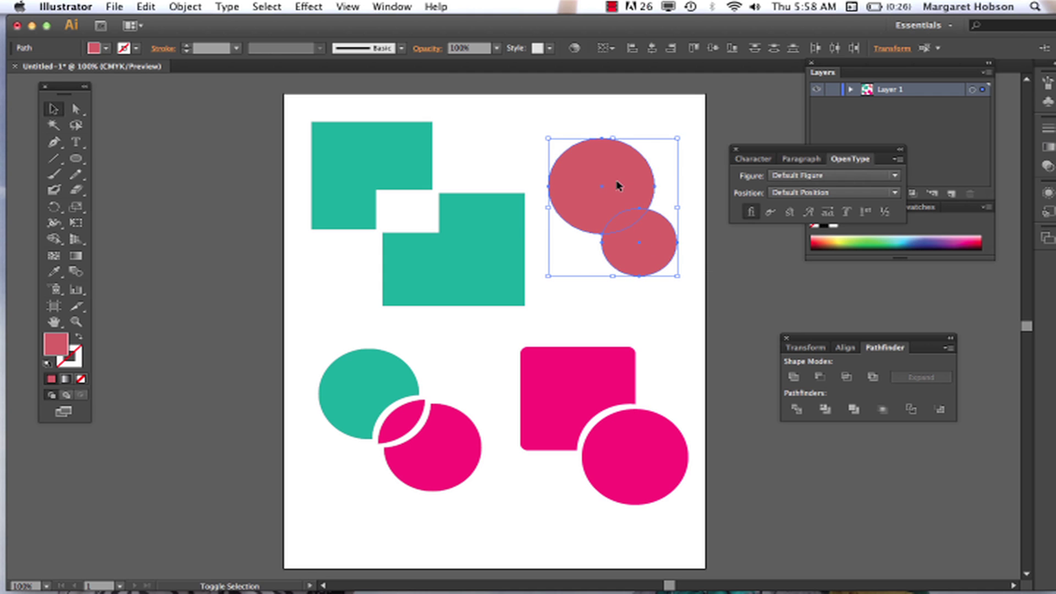
pyautogui.click(910, 409)
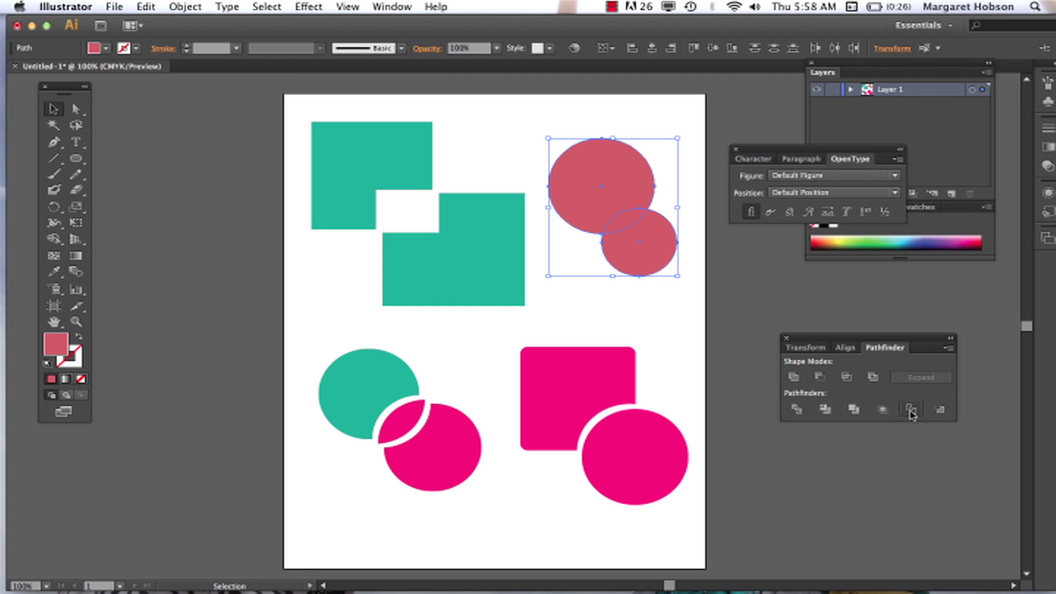
pyautogui.click(662, 330)
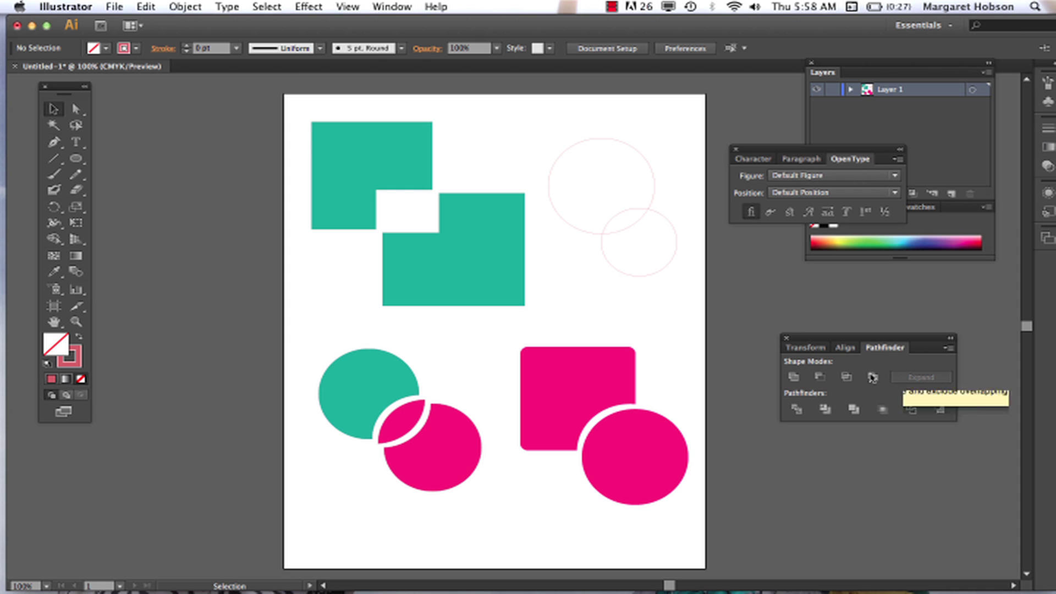
# Create a new CMYK document with one 8 x 10 in artboard, keeping the name Untitled-2.
pyautogui.click(114, 7)
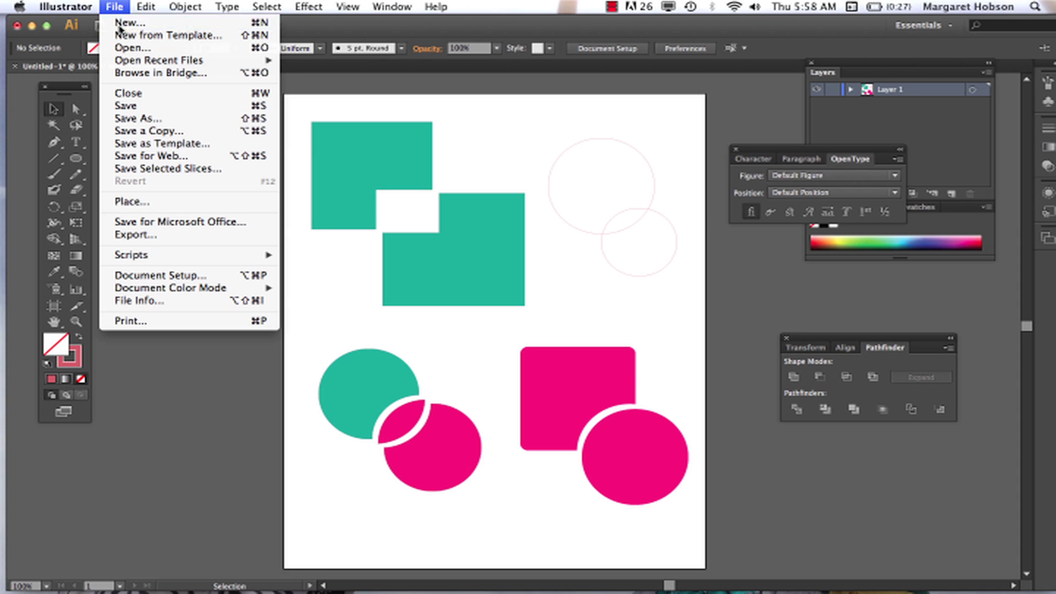
pyautogui.click(122, 24)
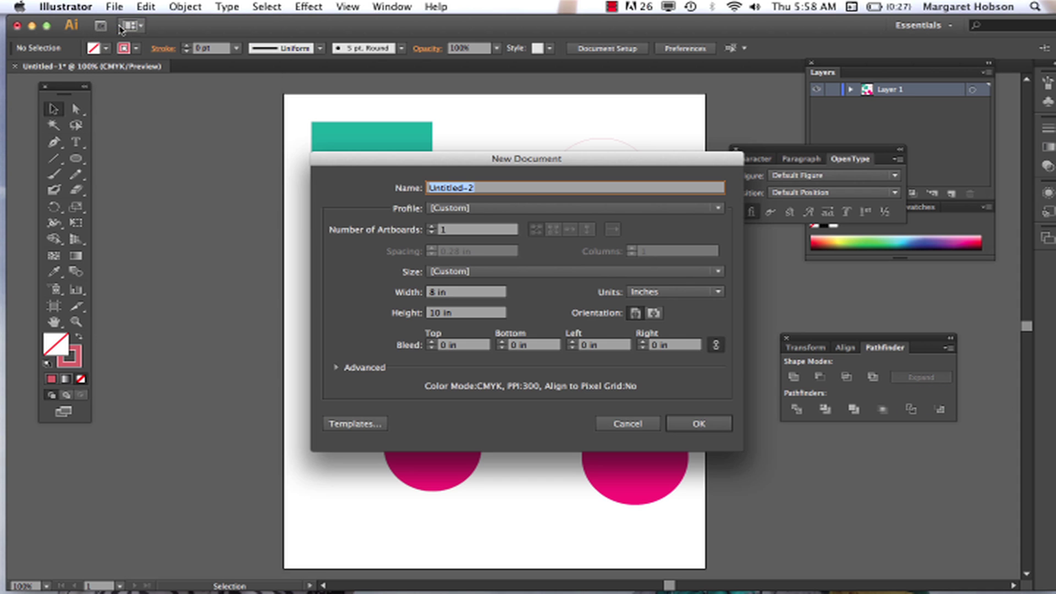
pyautogui.click(698, 424)
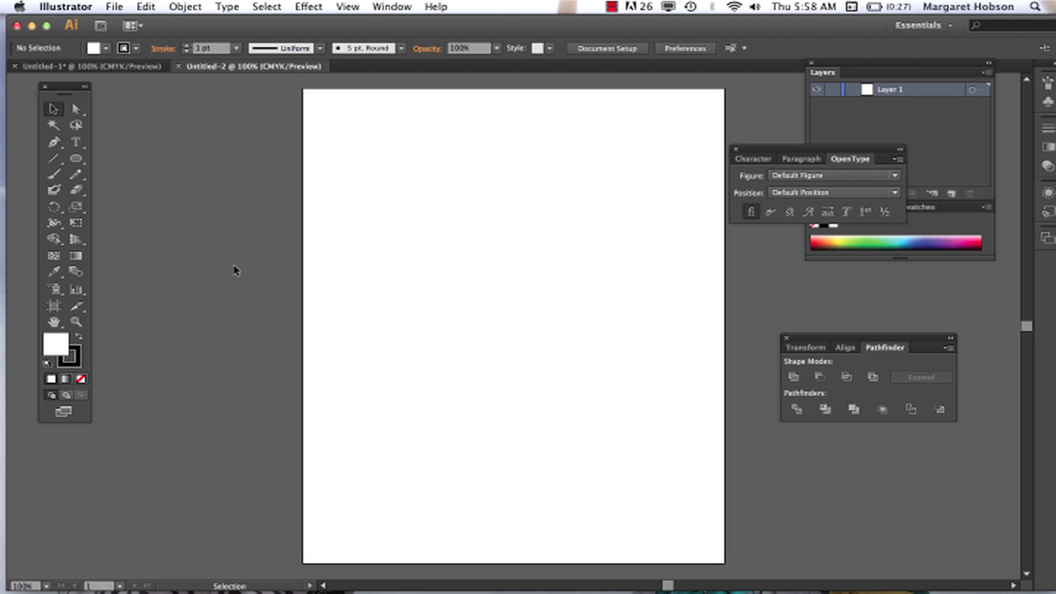
# Draw an orange hexagon with the Polygon tool near the artboard's upper-left corner.
pyautogui.moveTo(76, 159); pyautogui.dragTo(127, 202)
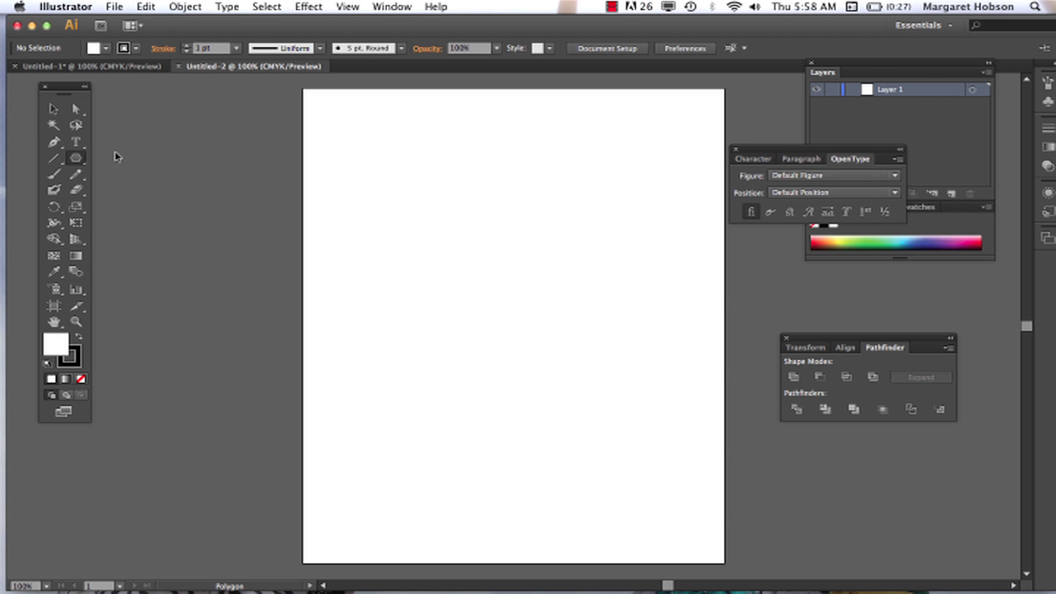
pyautogui.click(106, 48)
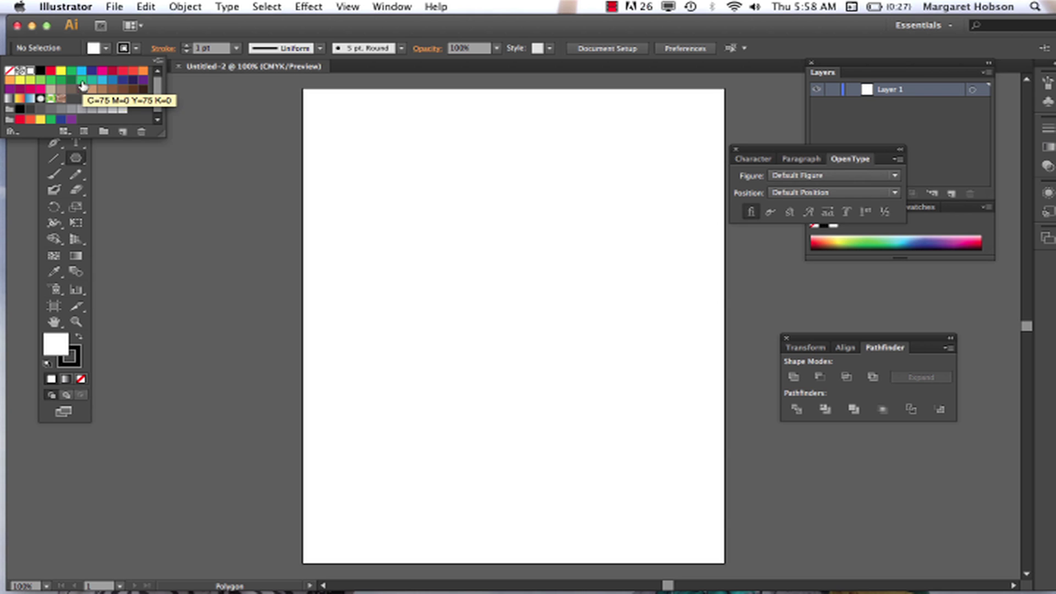
pyautogui.click(104, 72)
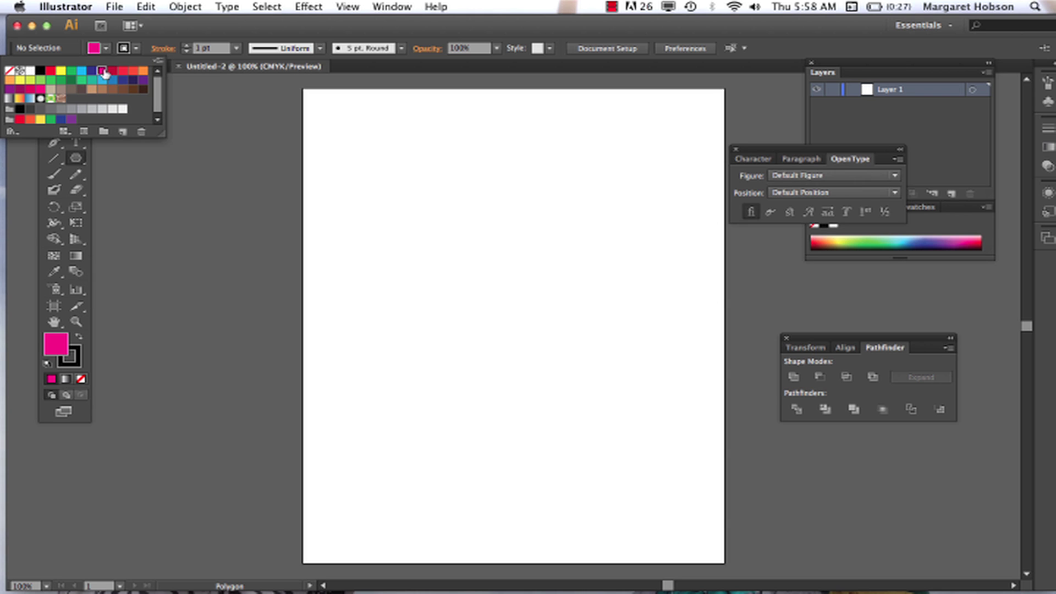
pyautogui.click(144, 70)
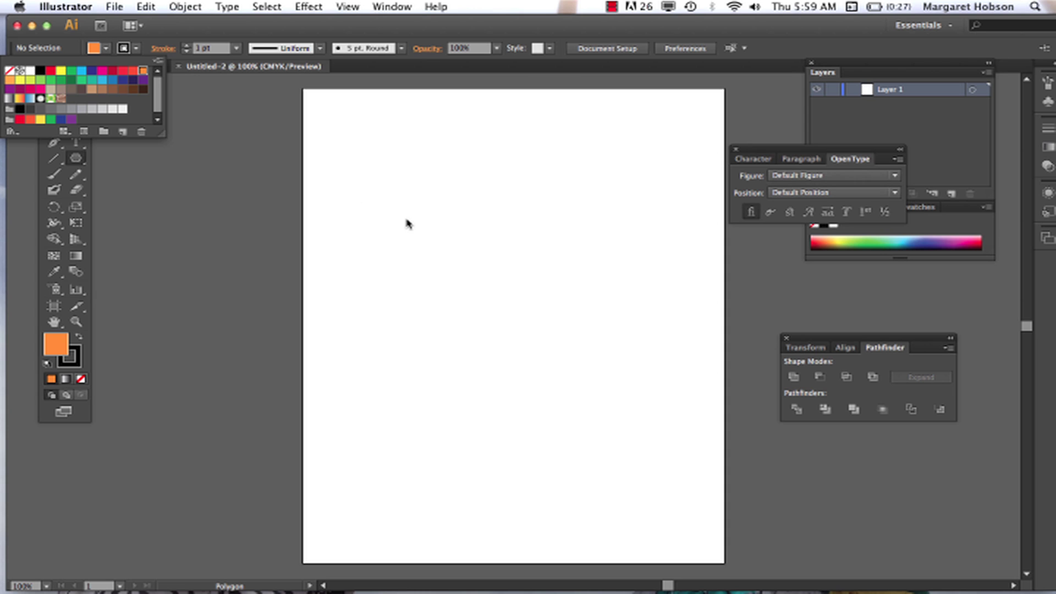
pyautogui.click(350, 180)
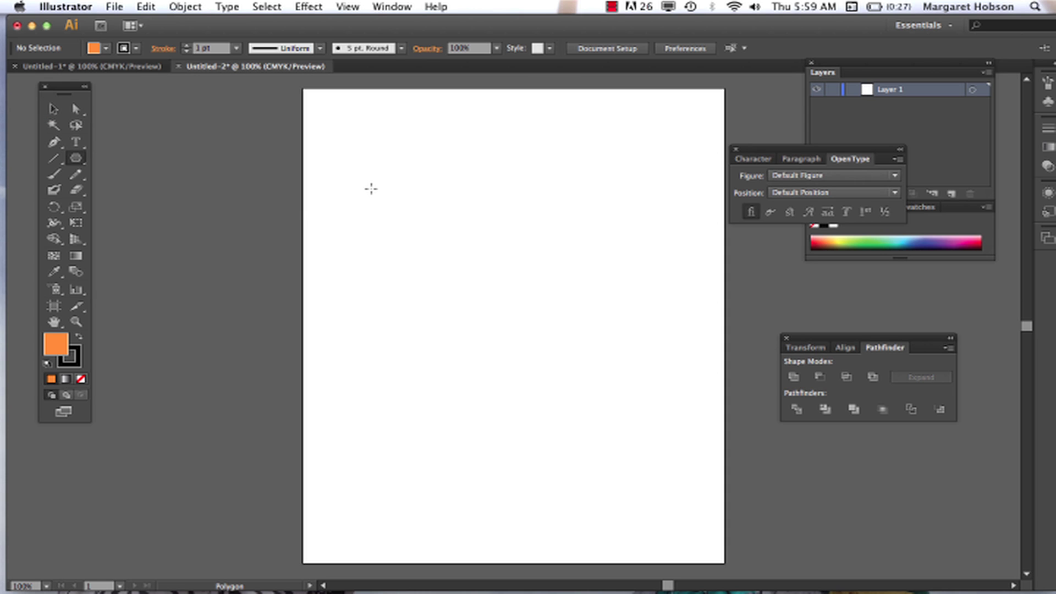
pyautogui.moveTo(366, 169); pyautogui.dragTo(371, 216)
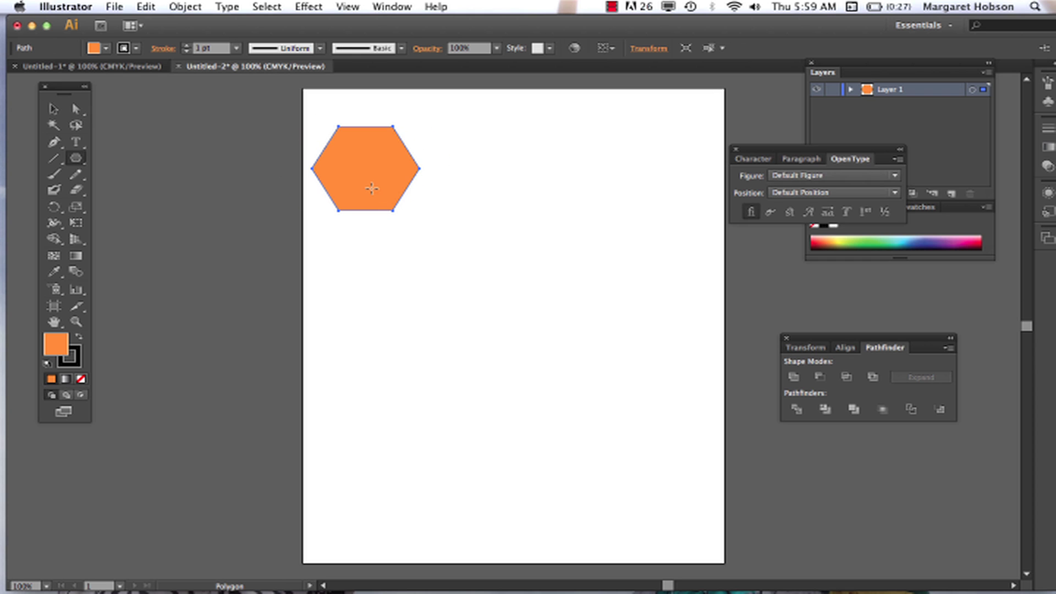
# Move the orange hexagon down and right toward the middle of the artboard and deselect it.
pyautogui.press('v')
pyautogui.moveTo(373, 167); pyautogui.dragTo(490, 281)
pyautogui.click(596, 417)
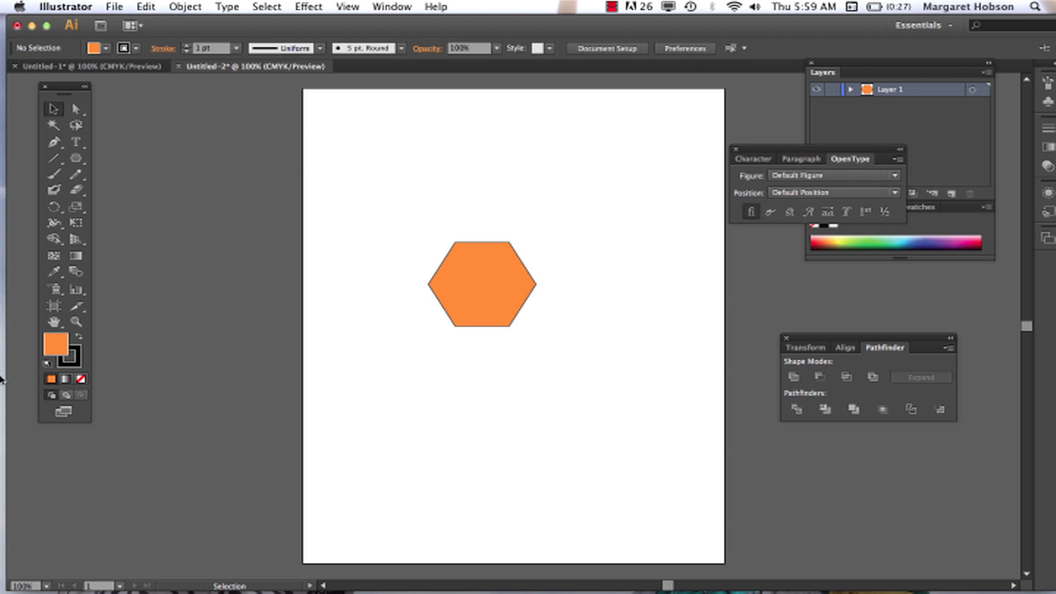
# Set the fill color to tan and draw an ellipse overlapping the orange hexagon's lower-right corner.
pyautogui.doubleClick(55, 347)
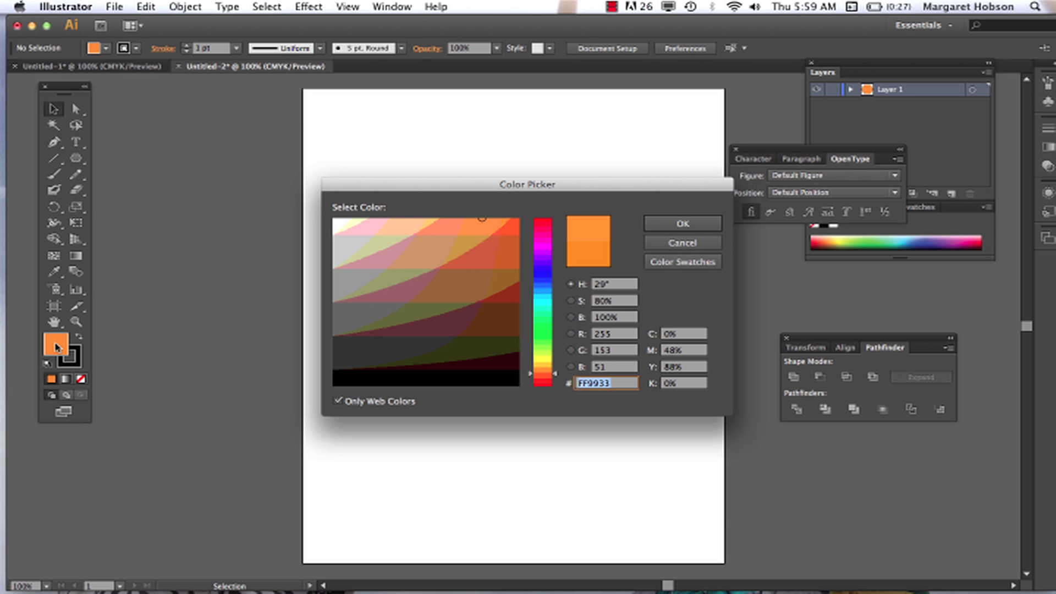
pyautogui.click(446, 251)
pyautogui.click(677, 223)
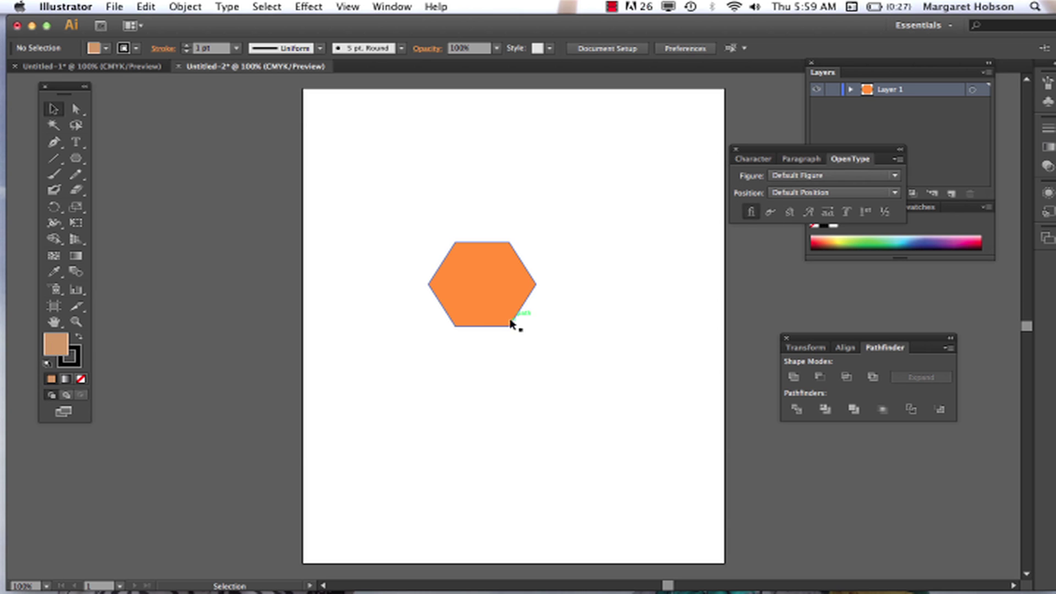
pyautogui.press('l')
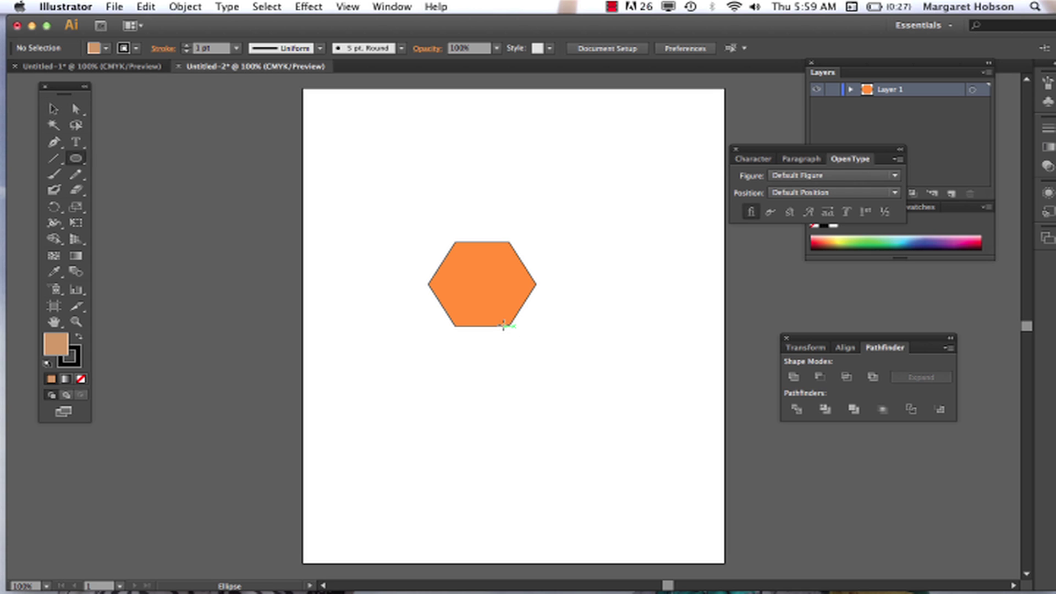
pyautogui.moveTo(494, 300); pyautogui.dragTo(566, 376)
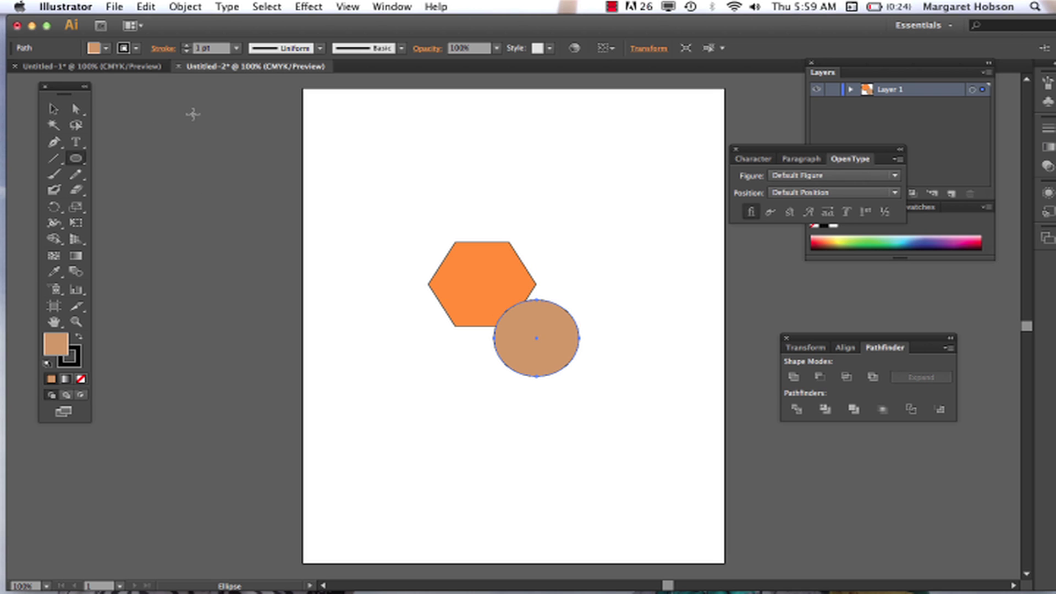
pyautogui.press('v')
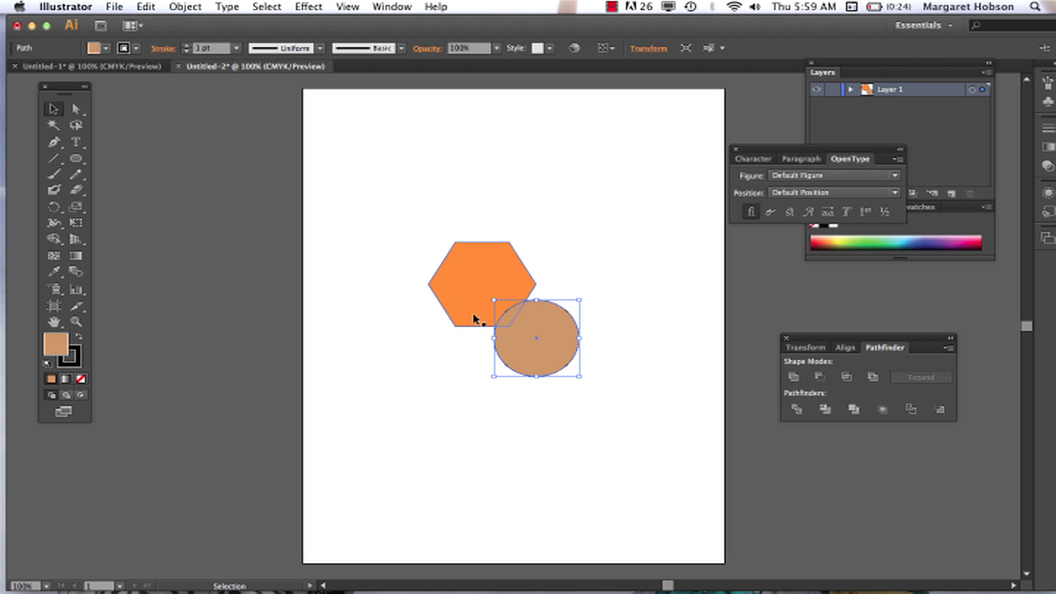
# Select the hexagon and ellipse together and use the Shape Builder tool to split off and fill their non-overlapping regions in tan.
pyautogui.press('shift')
pyautogui.keyDown('shift'); pyautogui.click(470, 314); pyautogui.keyUp('shift')
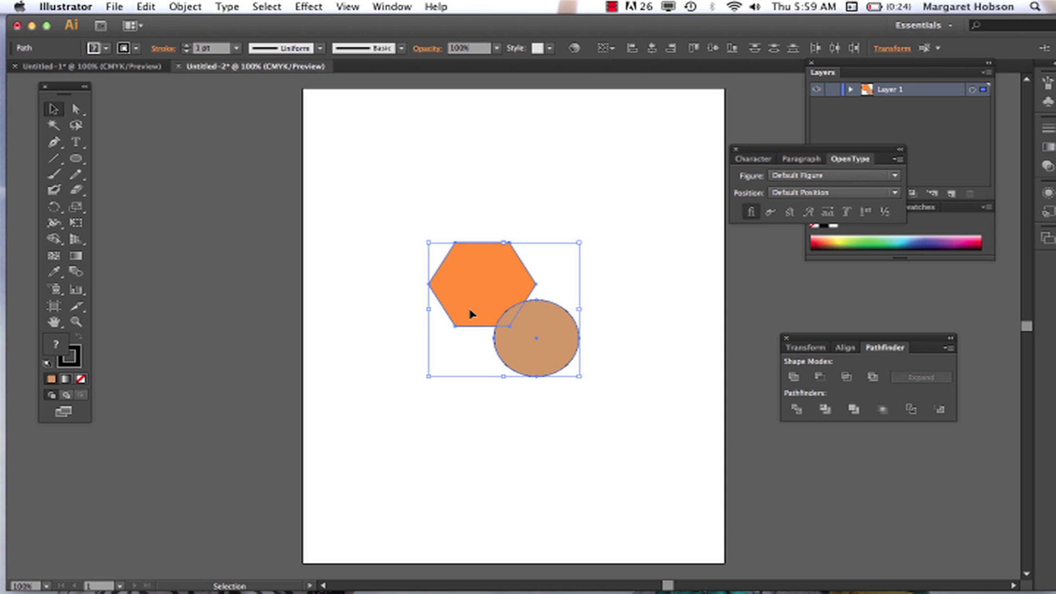
pyautogui.click(58, 243)
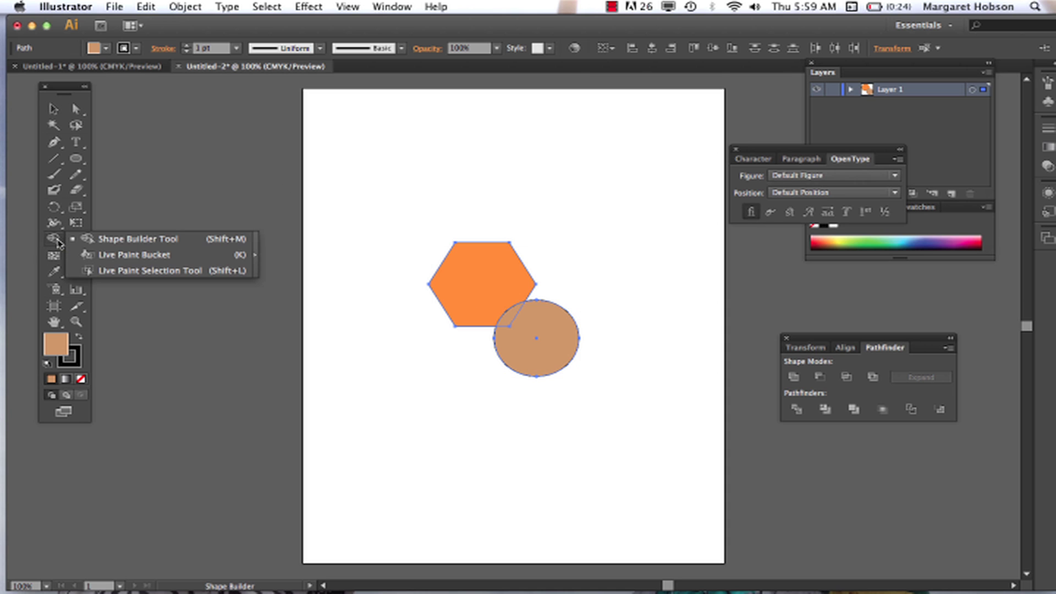
pyautogui.click(100, 240)
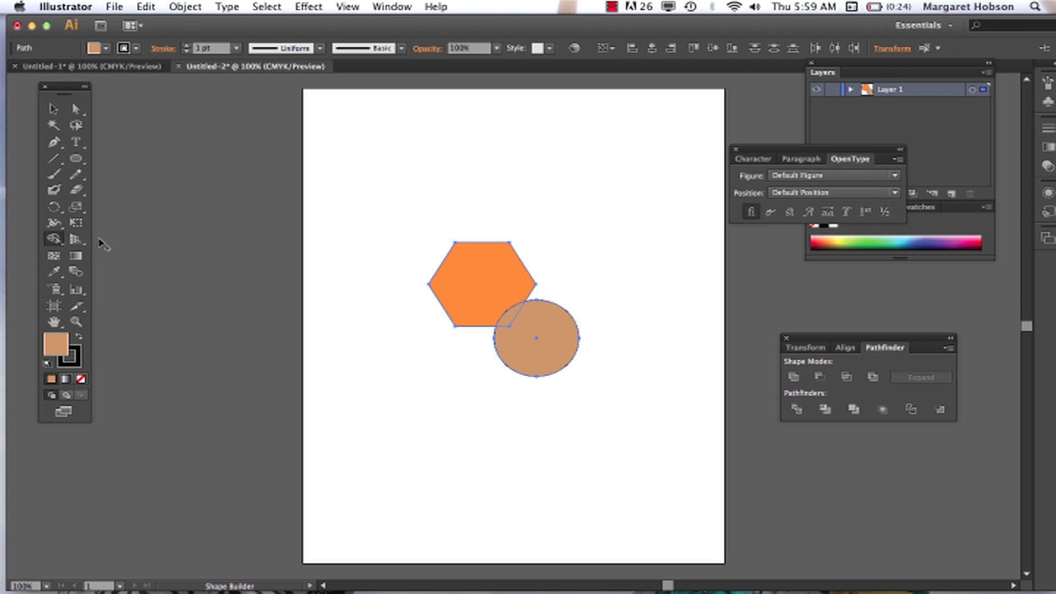
pyautogui.click(473, 279)
pyautogui.click(533, 345)
# Nudge the selected hexagon and circle pieces slightly downward and deselect them.
pyautogui.click(75, 108)
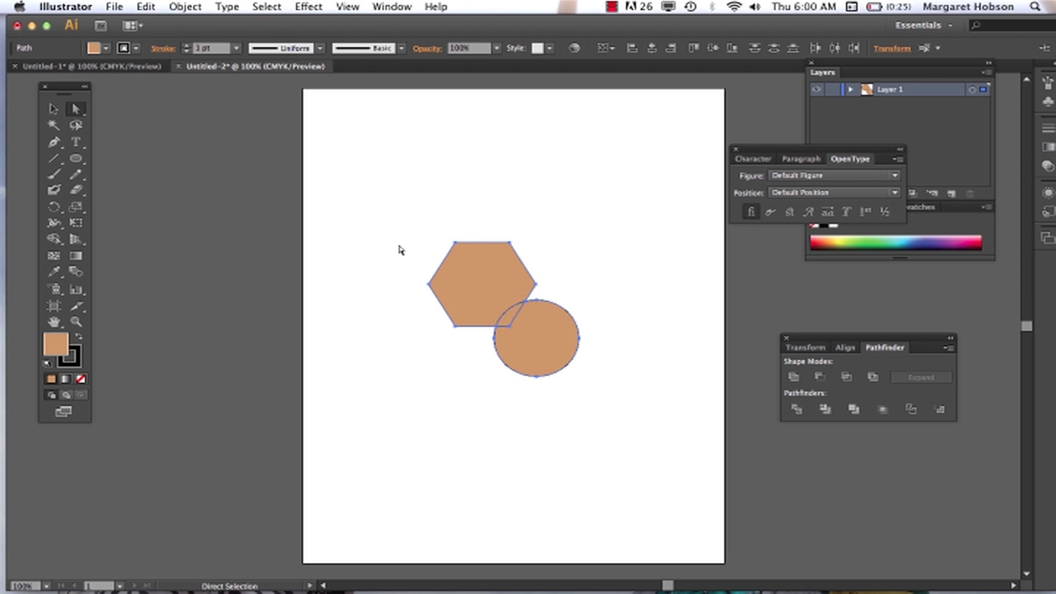
pyautogui.press('Down')
pyautogui.press('Down')
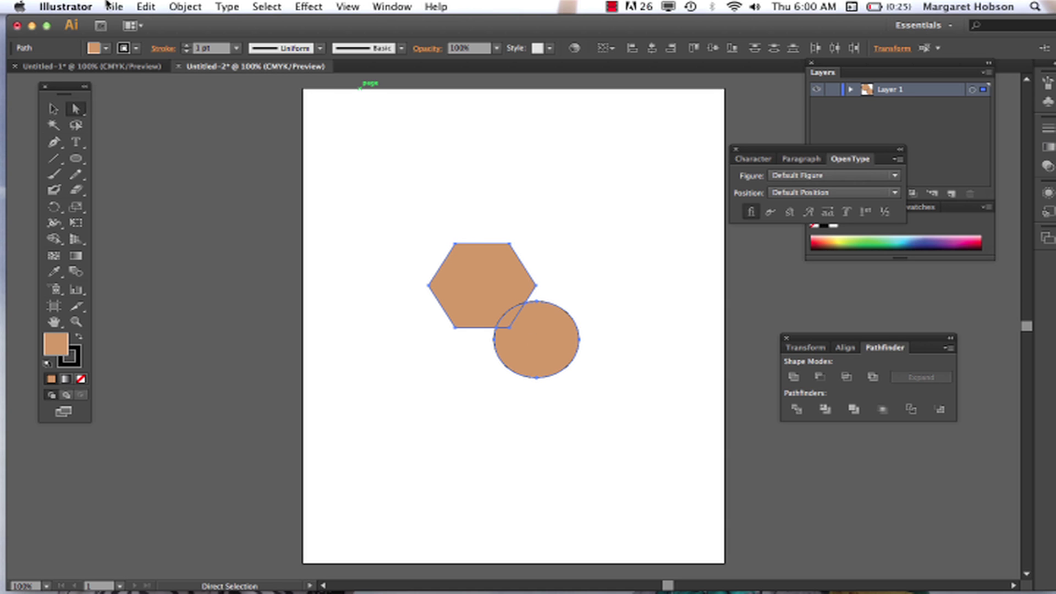
pyautogui.click(193, 7)
pyautogui.moveTo(209, 78)
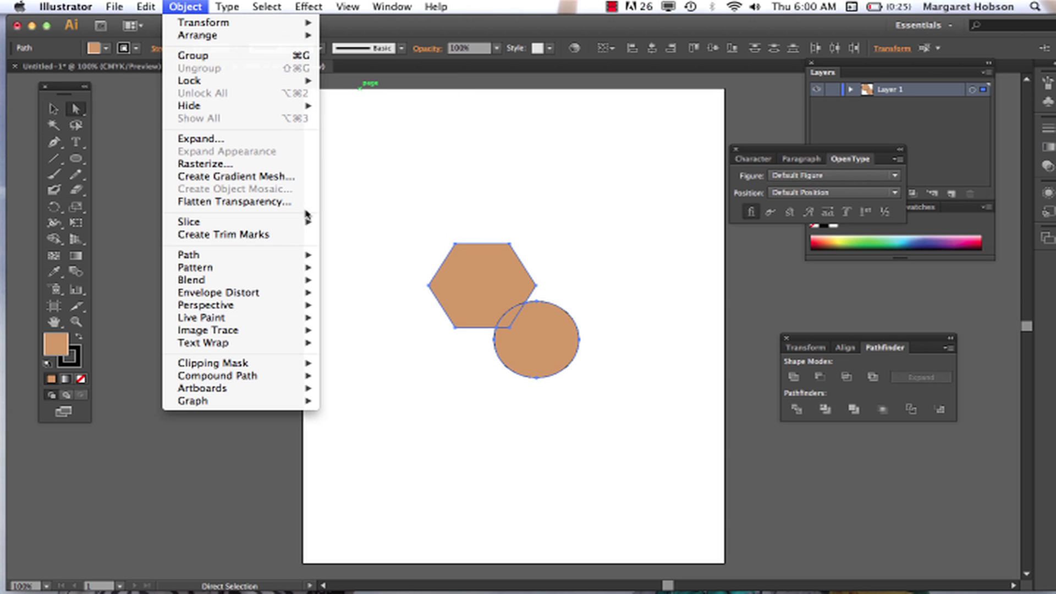
pyautogui.click(377, 240)
pyautogui.click(623, 253)
# Nudge only the hexagon piece up and left, away from the circle and the overlap piece.
pyautogui.moveTo(474, 273); pyautogui.dragTo(472, 271)
pyautogui.press('Left')
pyautogui.press('Up')
pyautogui.press('Left')
pyautogui.press('Up')
pyautogui.press('Left')
pyautogui.press('Up')
pyautogui.press('Left')
pyautogui.press('Up')
pyautogui.press('Left')
pyautogui.press('Up')
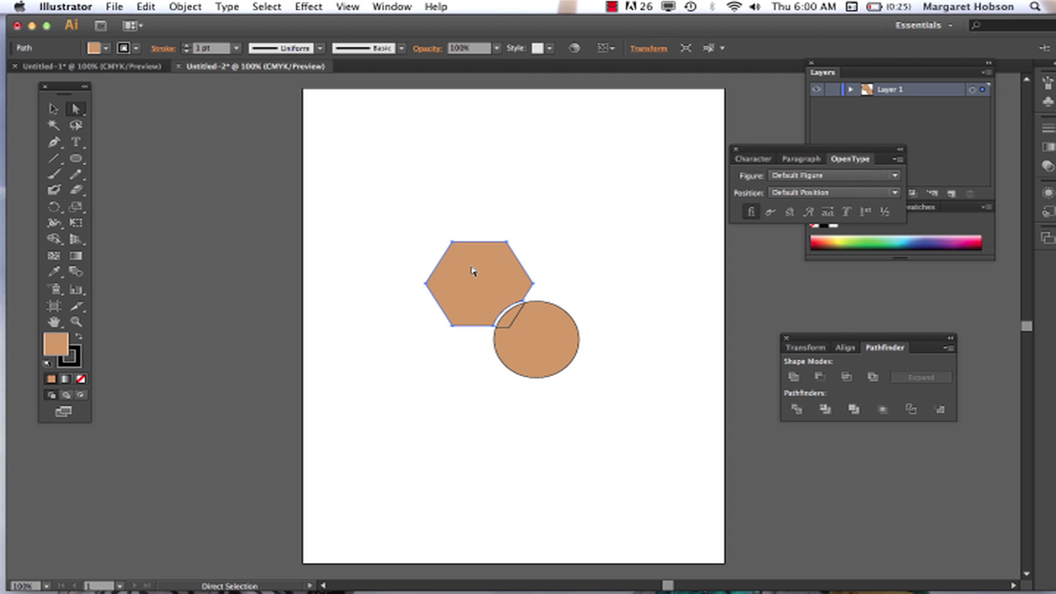
pyautogui.press('Left')
pyautogui.press('Up')
pyautogui.press('Left')
pyautogui.press('Up')
pyautogui.press('Up')
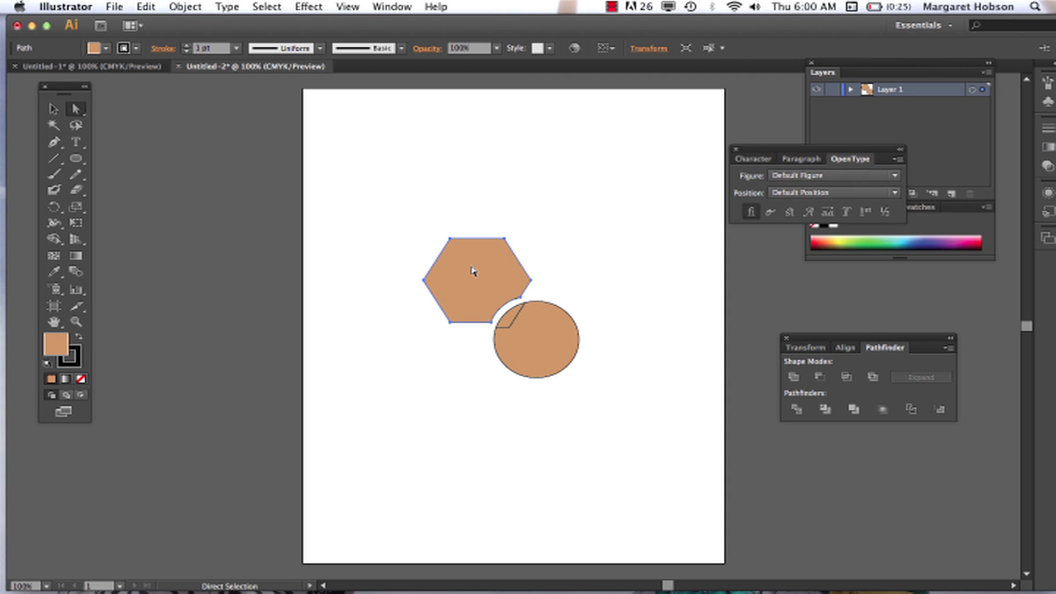
# Select the small overlap piece between the hexagon and circle and nudge it slightly toward the hexagon.
pyautogui.click(507, 322)
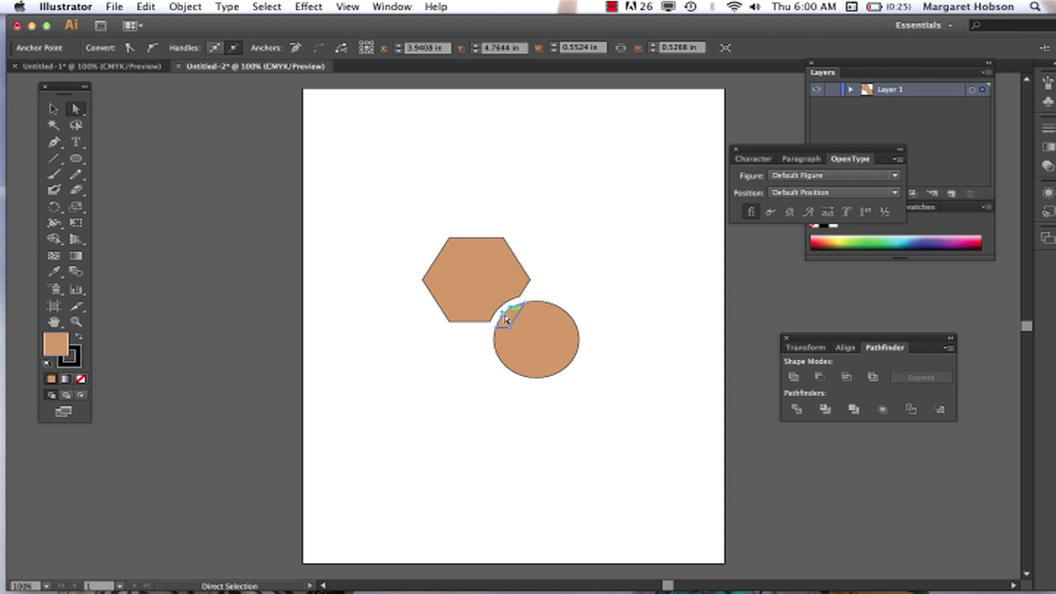
pyautogui.click(507, 322)
pyautogui.press('Left')
pyautogui.press('Left')
pyautogui.press('Left')
pyautogui.press('Left')
pyautogui.press('Left')
pyautogui.press('Left')
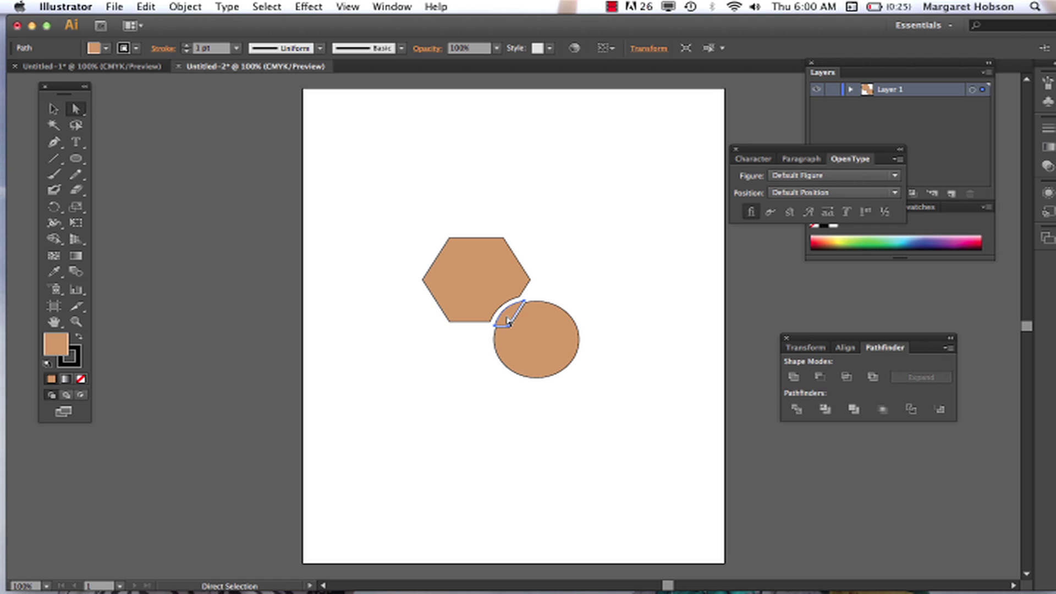
# Nudge the circle piece right and down, away from the overlap piece, and deselect it.
pyautogui.click(545, 335)
pyautogui.press('Right')
pyautogui.press('Right')
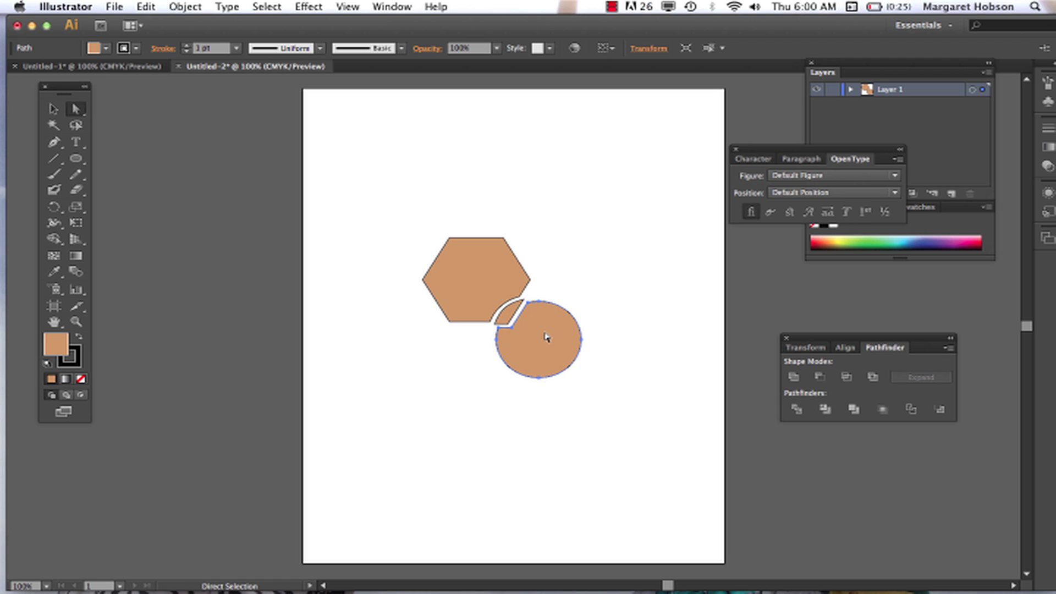
pyautogui.press('Down')
pyautogui.click(363, 424)
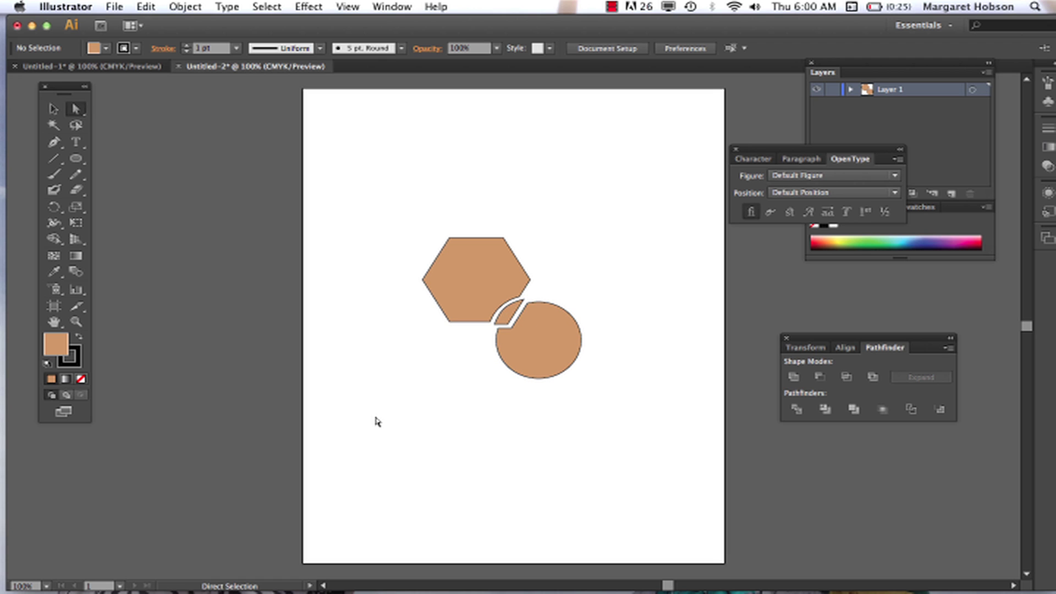
# Move all three separated pieces together to the artboard's lower-left corner and deselect them.
pyautogui.moveTo(385, 214); pyautogui.dragTo(673, 480)
pyautogui.moveTo(461, 306); pyautogui.dragTo(382, 452)
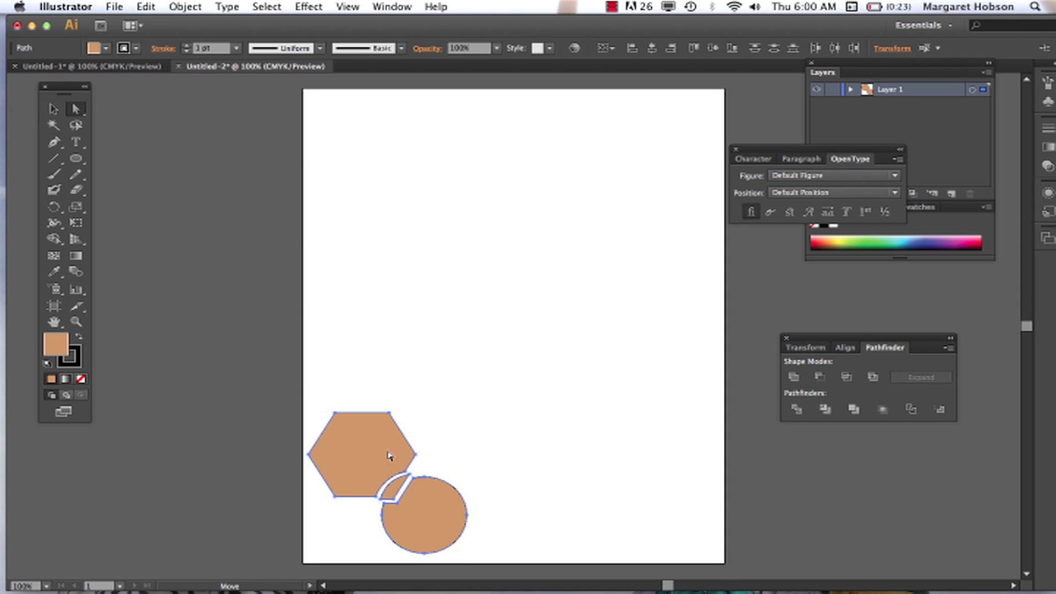
pyautogui.click(525, 443)
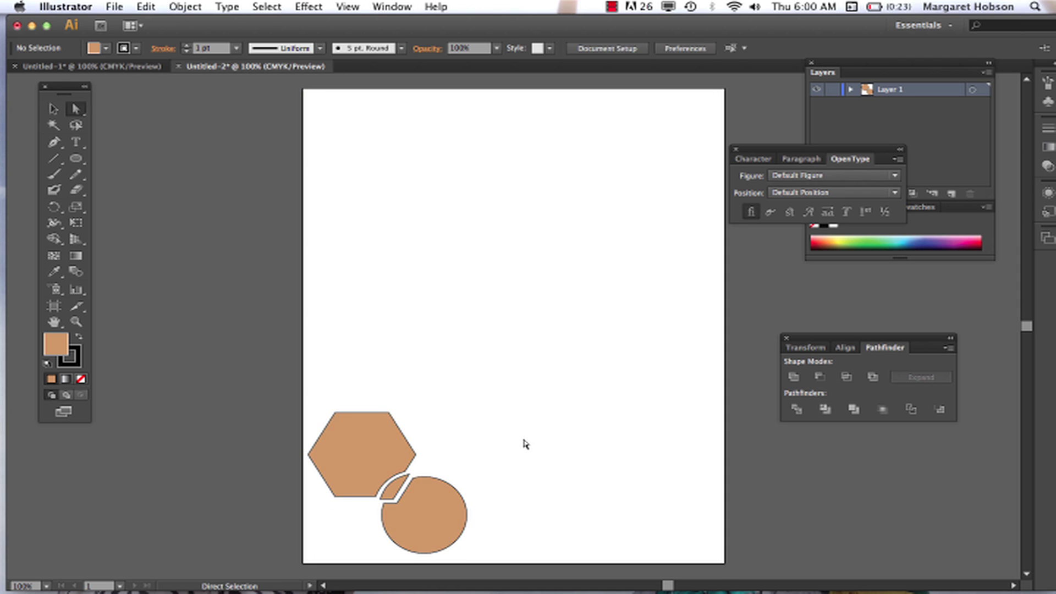
pyautogui.click(78, 160)
pyautogui.click(361, 257)
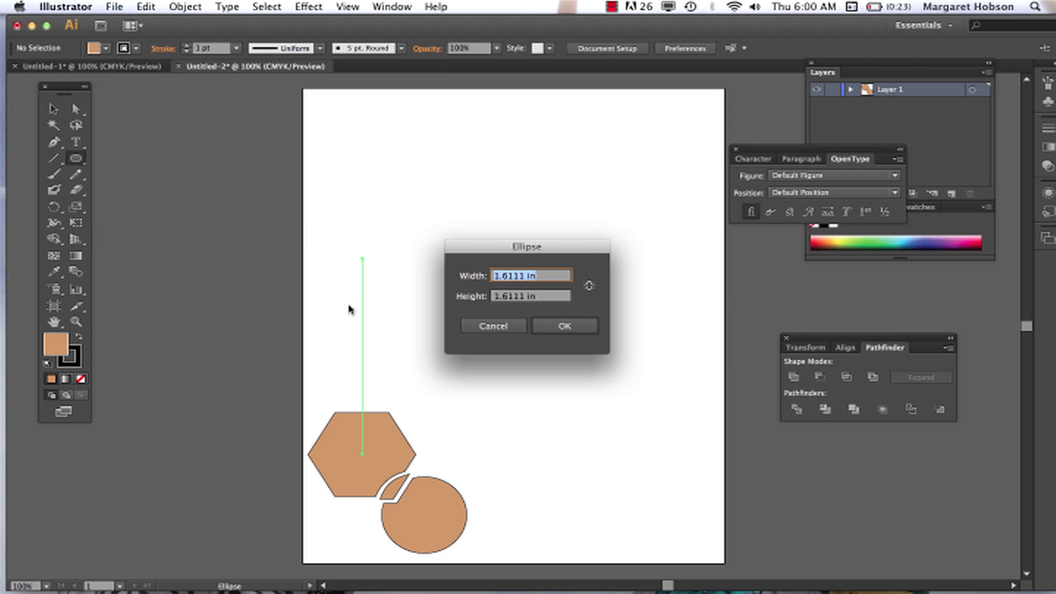
pyautogui.click(508, 325)
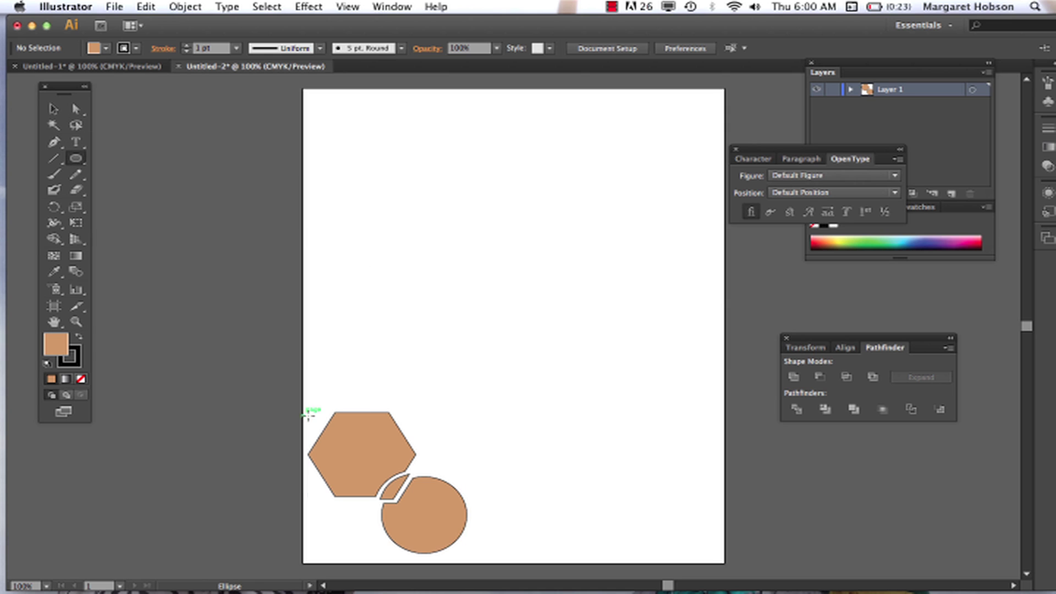
# Change the hexagon piece's fill from the Color Picker to a pinkish purple and deselect it.
pyautogui.press('v')
pyautogui.click(341, 434)
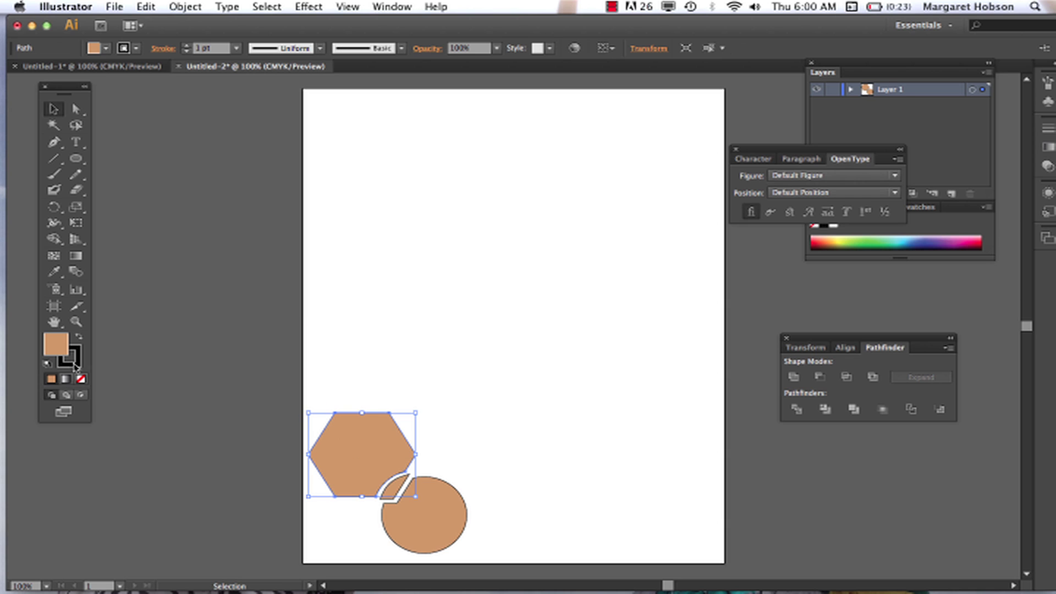
pyautogui.doubleClick(62, 352)
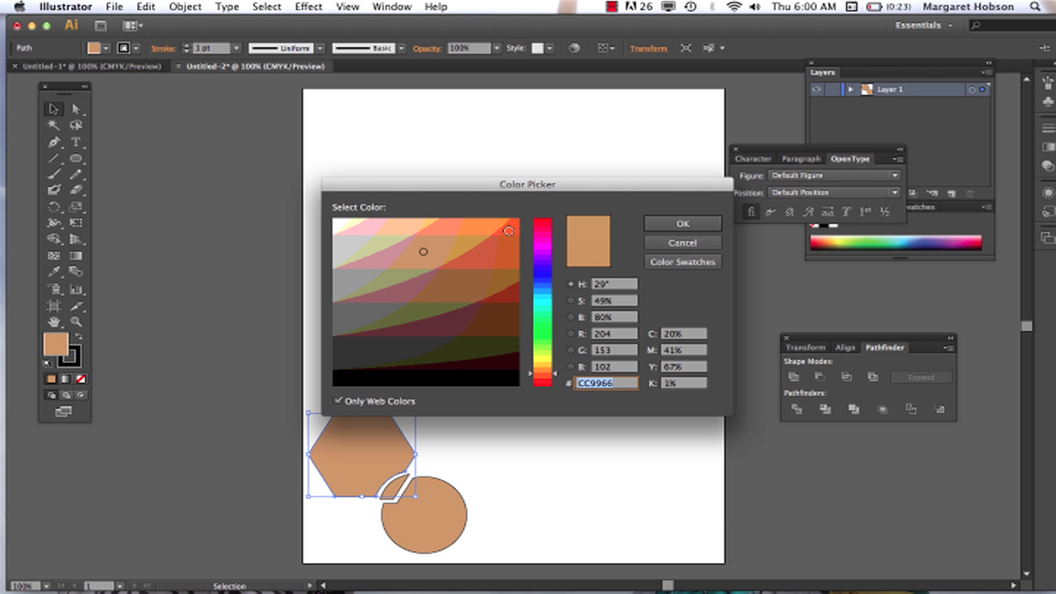
pyautogui.click(542, 250)
pyautogui.click(683, 223)
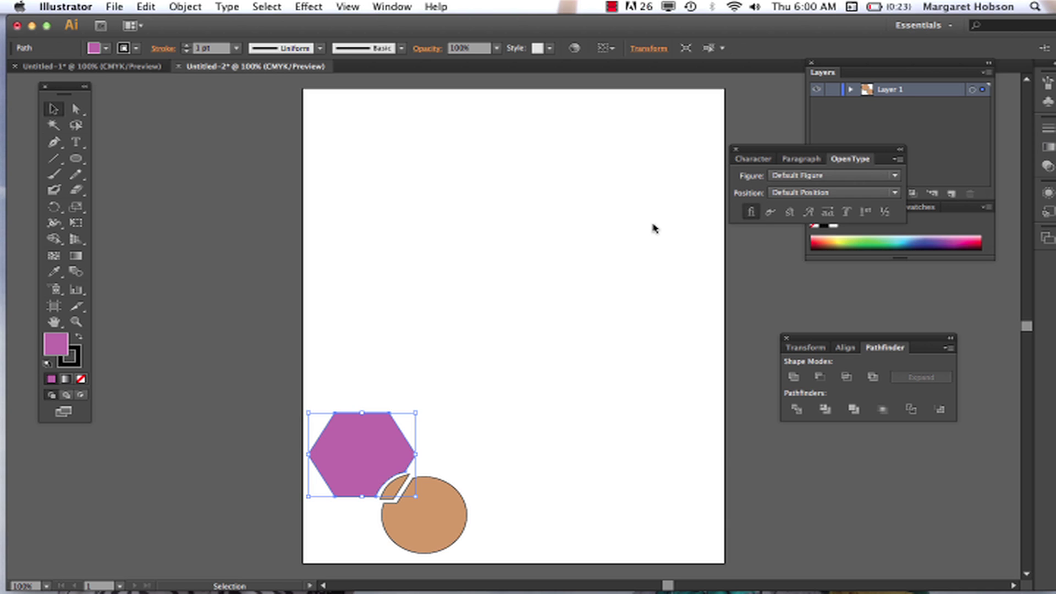
pyautogui.click(493, 292)
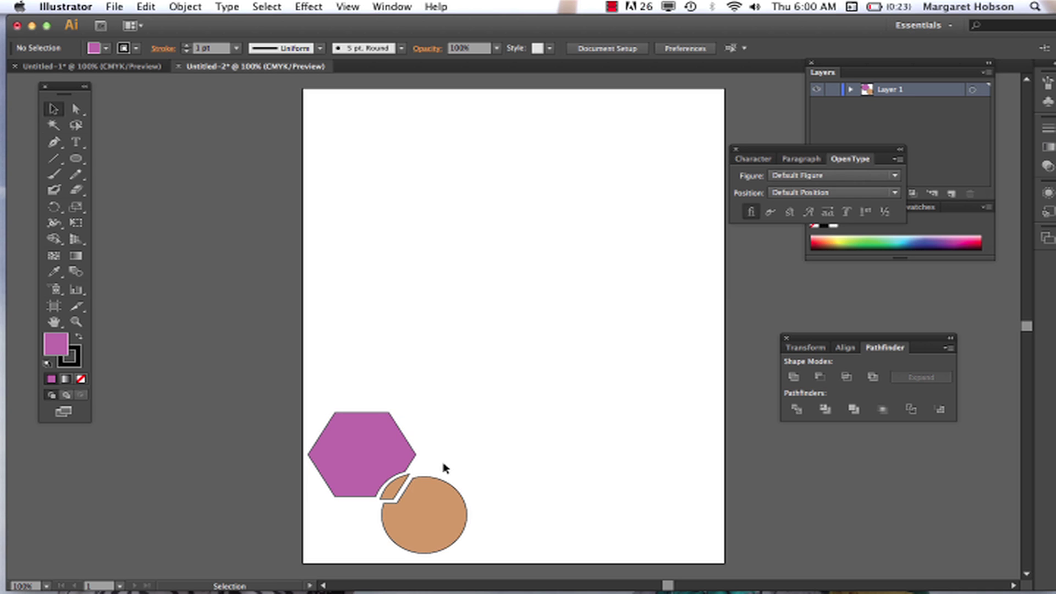
# Set the circle piece's fill color to 9966CC and deselect it.
pyautogui.click(421, 507)
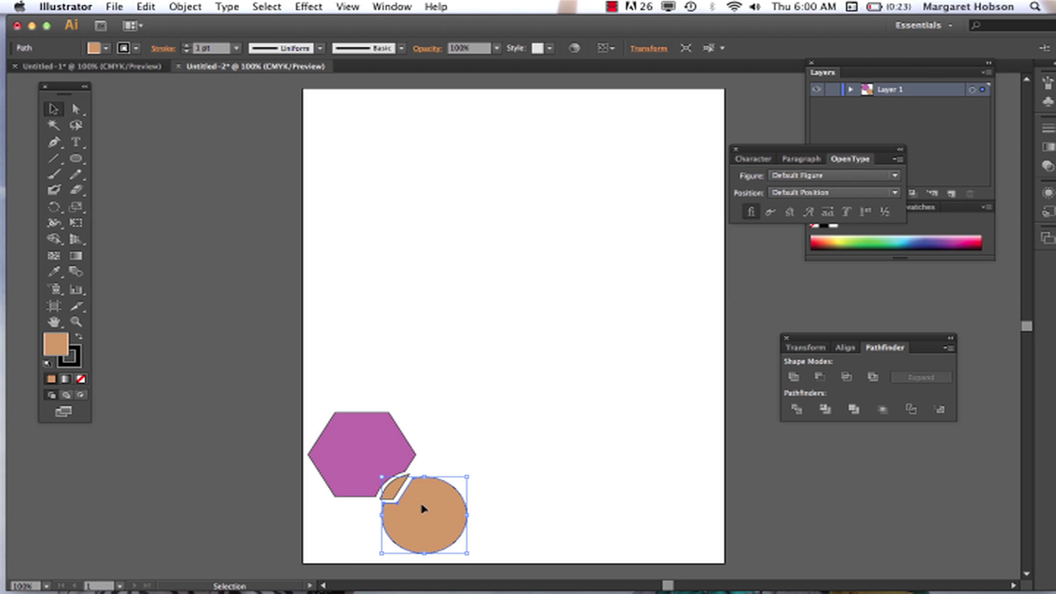
pyautogui.doubleClick(58, 347)
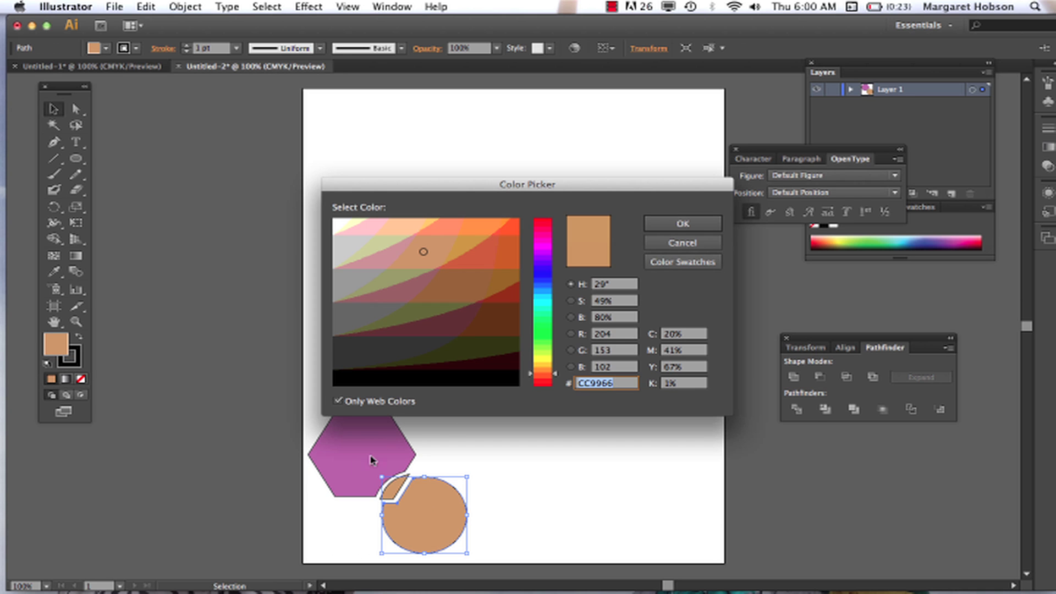
pyautogui.write('9966CC')
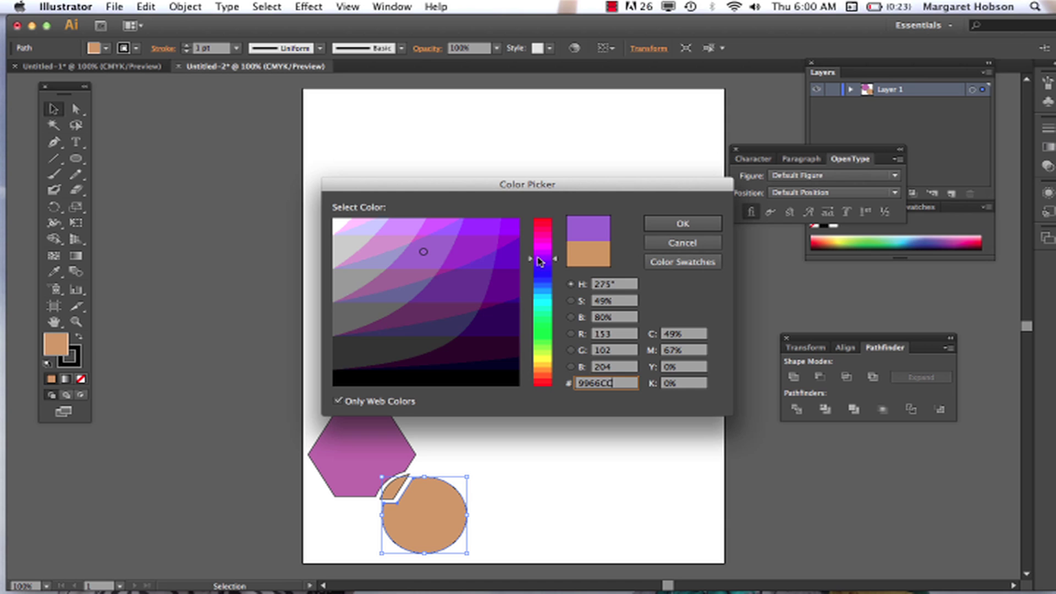
pyautogui.click(696, 226)
pyautogui.click(536, 265)
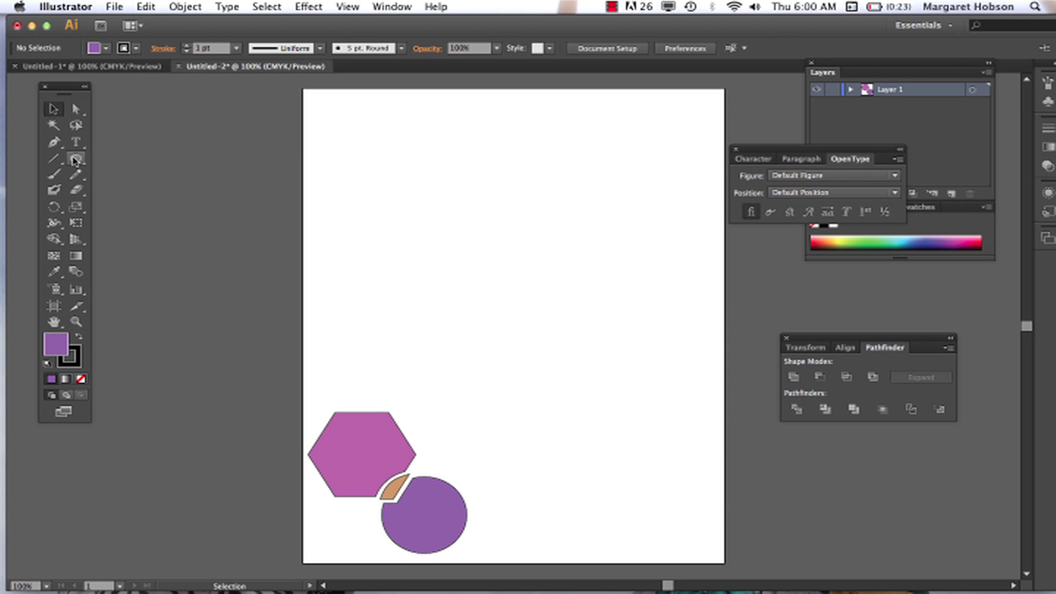
# Draw three mutually overlapping purple ellipses in the upper part of the artboard, the third one smaller than the others.
pyautogui.moveTo(76, 158); pyautogui.dragTo(131, 189)
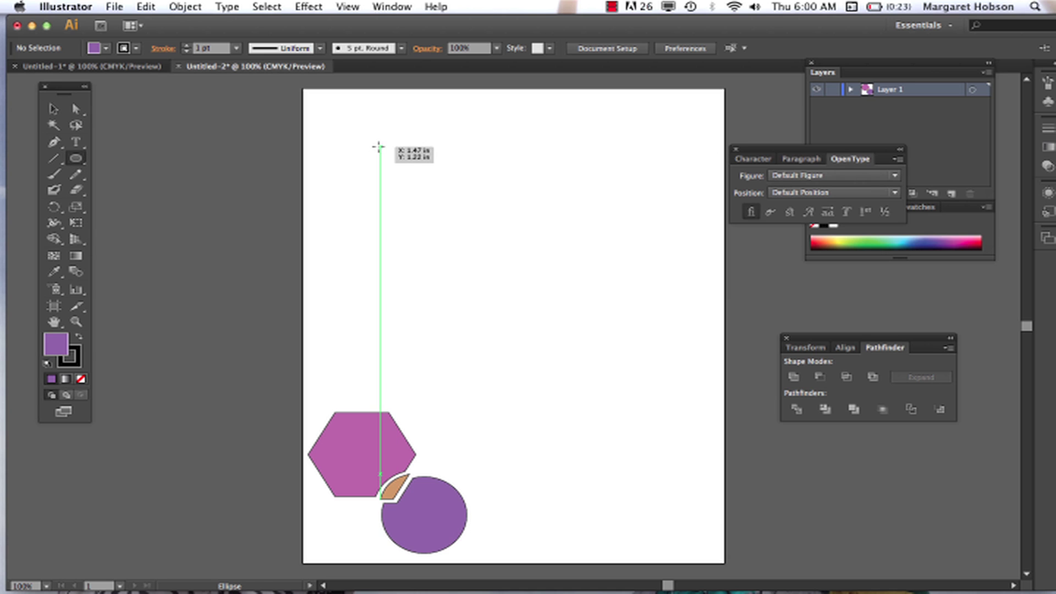
pyautogui.moveTo(378, 146); pyautogui.dragTo(483, 239)
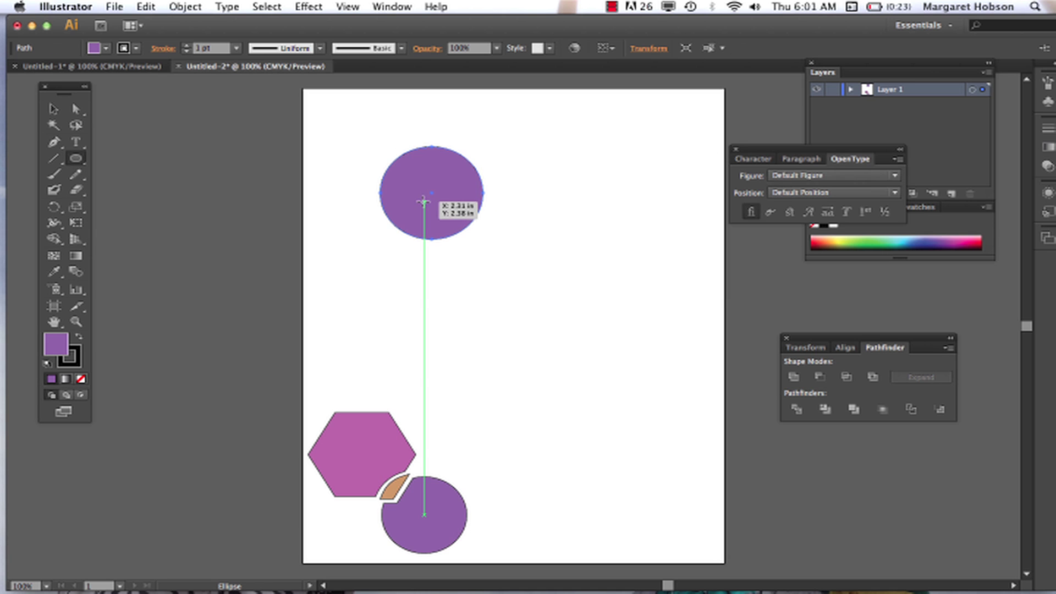
pyautogui.moveTo(424, 200); pyautogui.dragTo(525, 258)
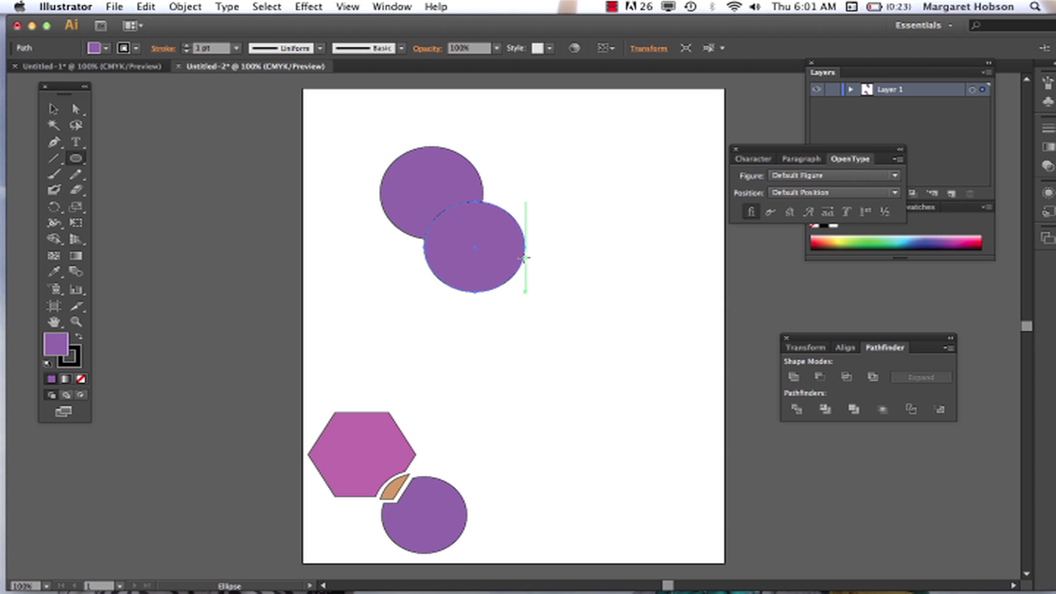
pyautogui.moveTo(452, 163); pyautogui.dragTo(525, 227)
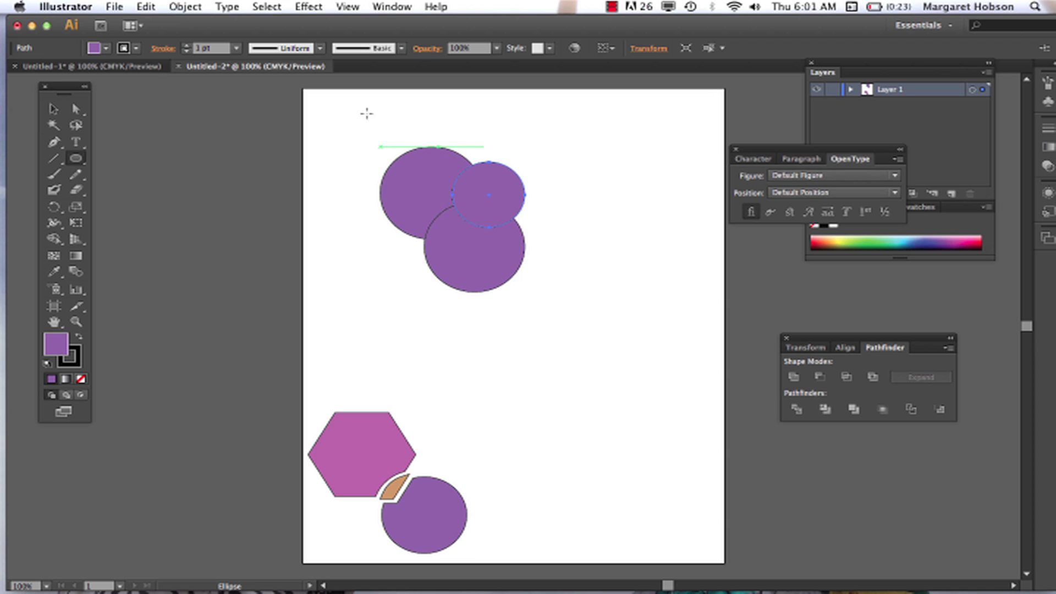
# Copy and paste the group of three overlapping ellipses and move the copy to the artboard's lower-right area.
pyautogui.click(53, 109)
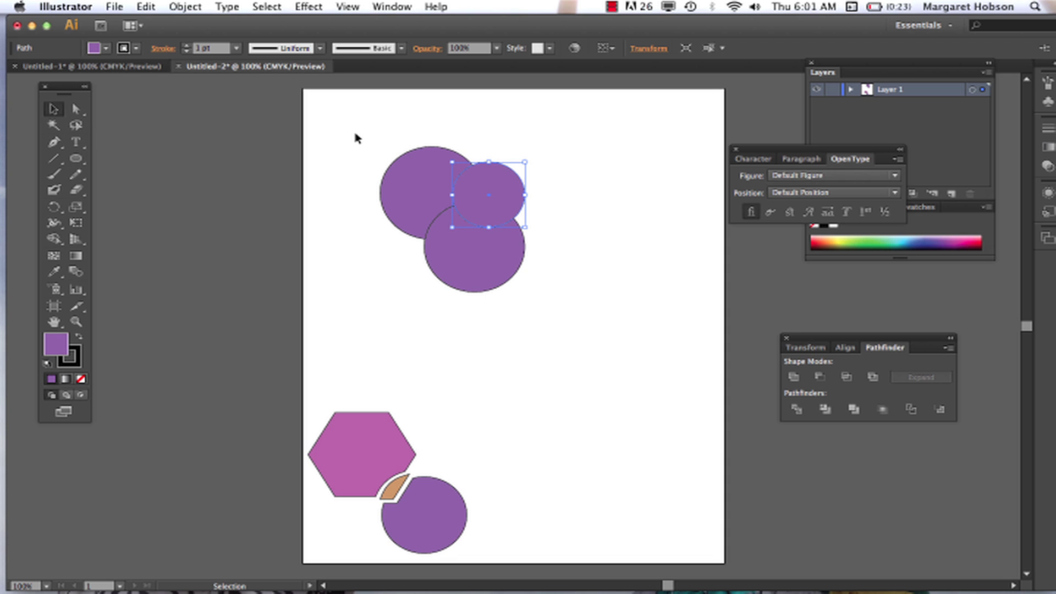
pyautogui.moveTo(355, 138); pyautogui.dragTo(566, 297)
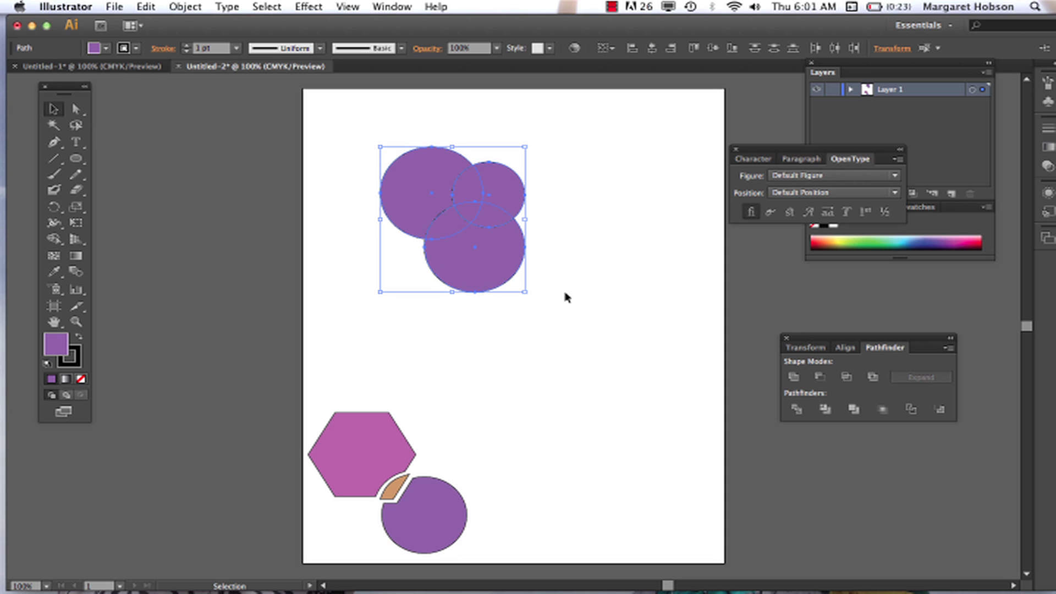
pyautogui.click(145, 6)
pyautogui.click(151, 69)
pyautogui.click(149, 6)
pyautogui.click(165, 94)
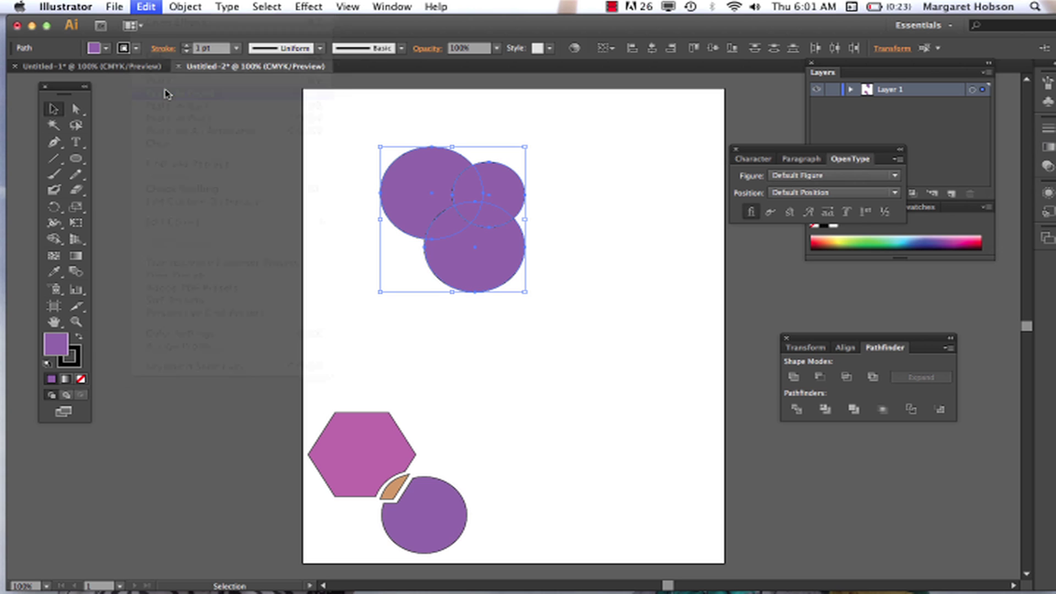
pyautogui.press('super+v')
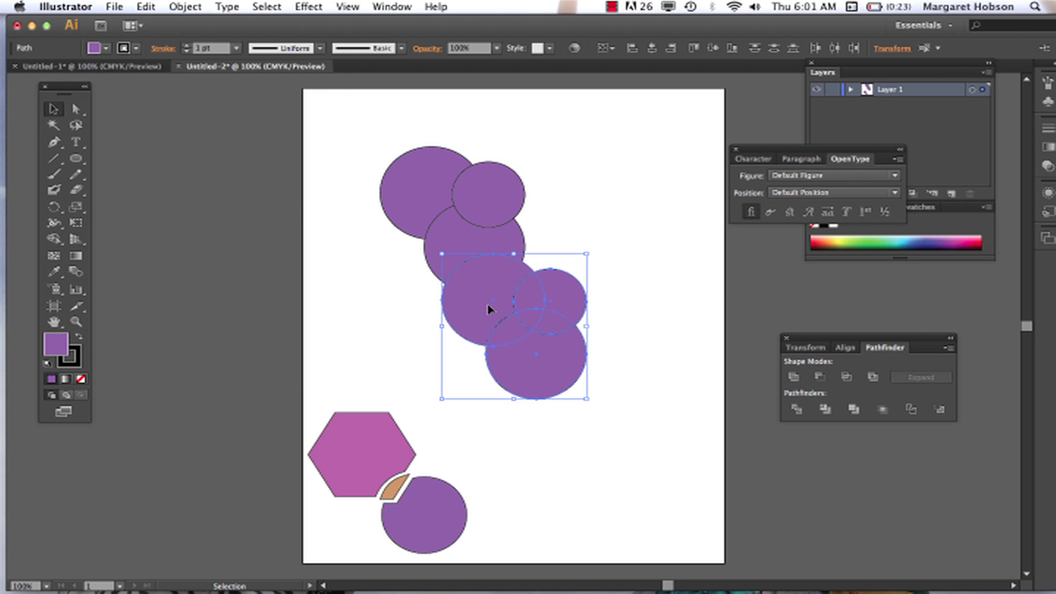
pyautogui.moveTo(489, 309); pyautogui.dragTo(587, 432)
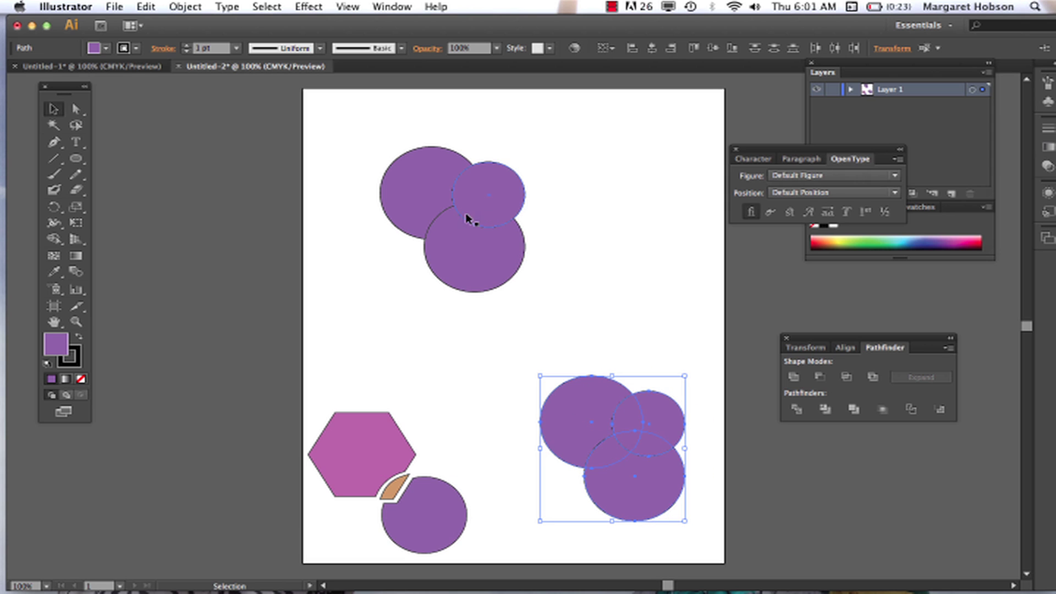
# Shift the large upper-left ellipse of the original trio slightly left and leave it selected.
pyautogui.moveTo(478, 204); pyautogui.dragTo(416, 188)
pyautogui.click(581, 230)
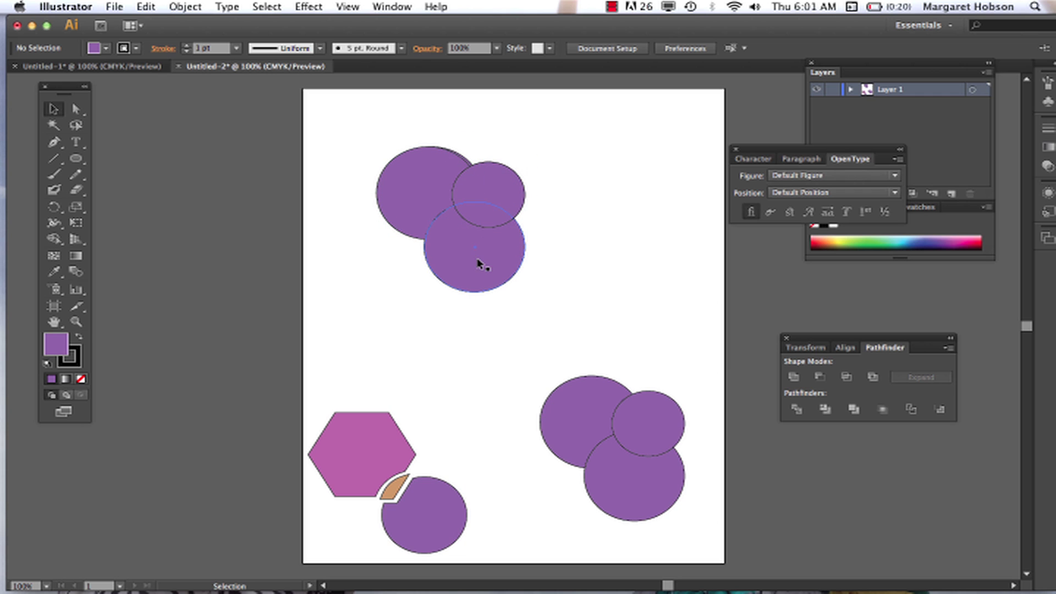
pyautogui.click(420, 172)
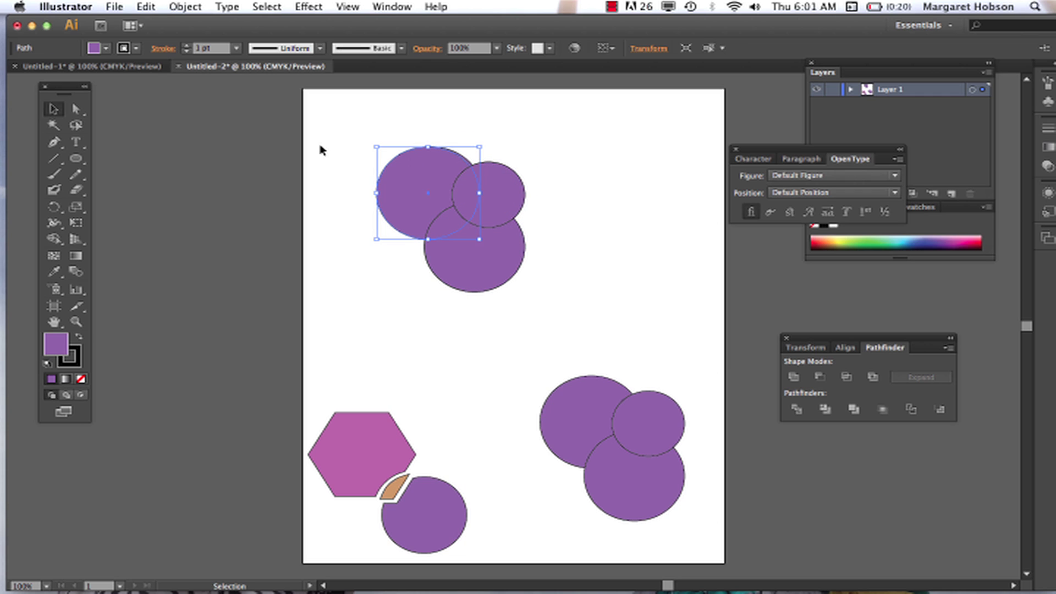
# Move the duplicate ellipses off the upper trio one by one and arrange them as an overlapping vertical column in the artboard's upper-right area.
pyautogui.click(308, 143)
pyautogui.moveTo(429, 176); pyautogui.dragTo(353, 190)
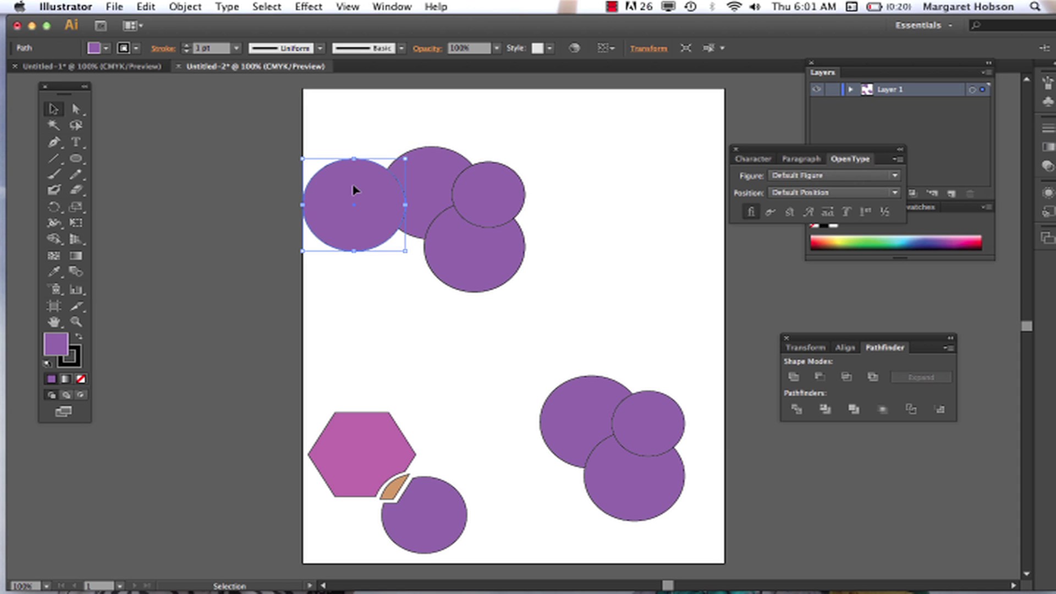
pyautogui.moveTo(483, 200); pyautogui.dragTo(634, 185)
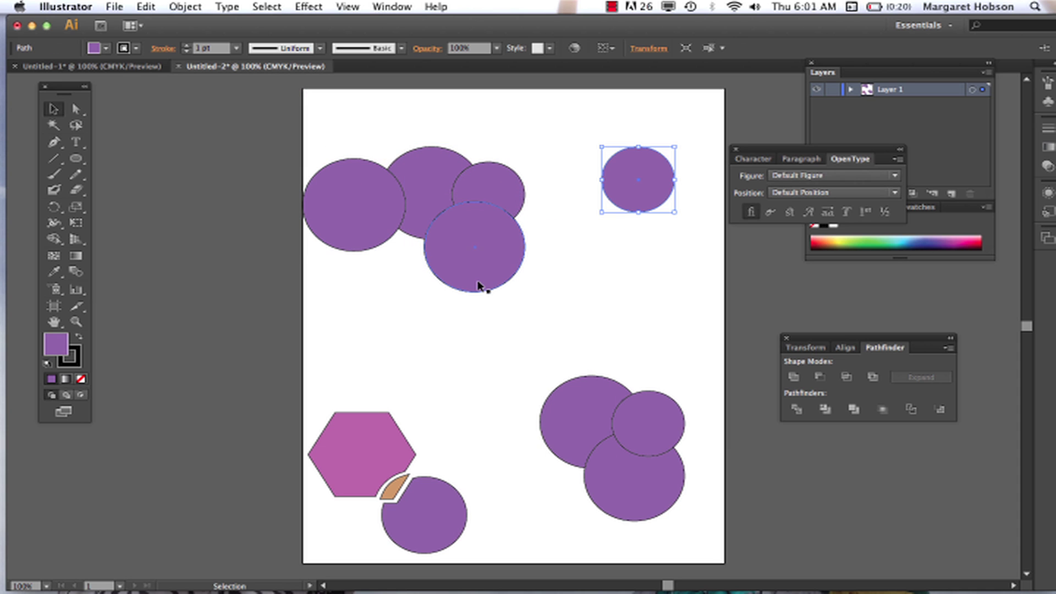
pyautogui.moveTo(484, 282); pyautogui.dragTo(645, 238)
pyautogui.moveTo(485, 257); pyautogui.dragTo(673, 284)
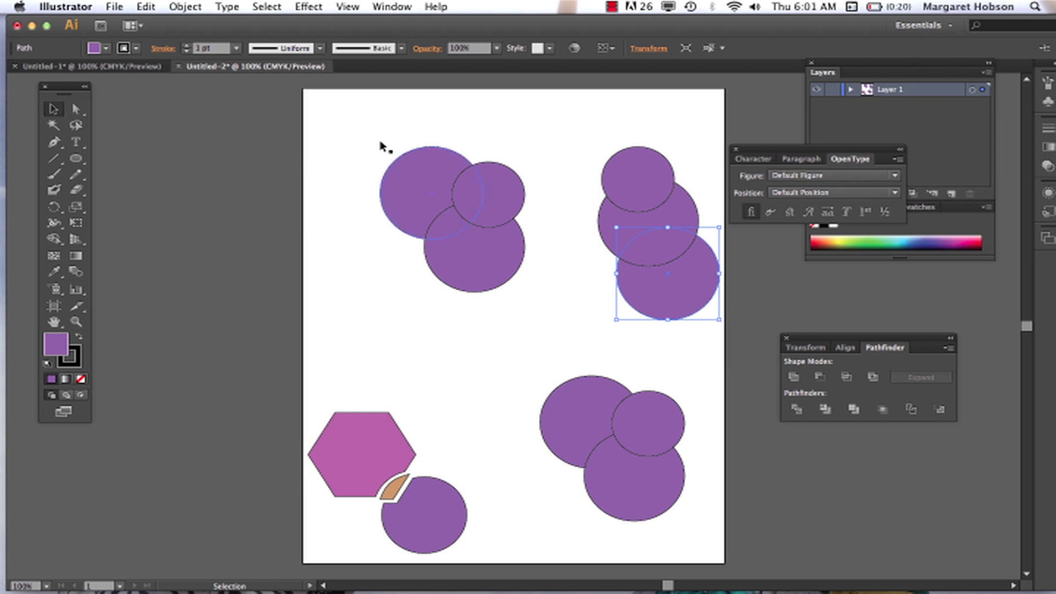
# Shift the upper ellipse trio and the three-ellipse column slightly up and left, leaving everything deselected.
pyautogui.moveTo(353, 141); pyautogui.dragTo(544, 295)
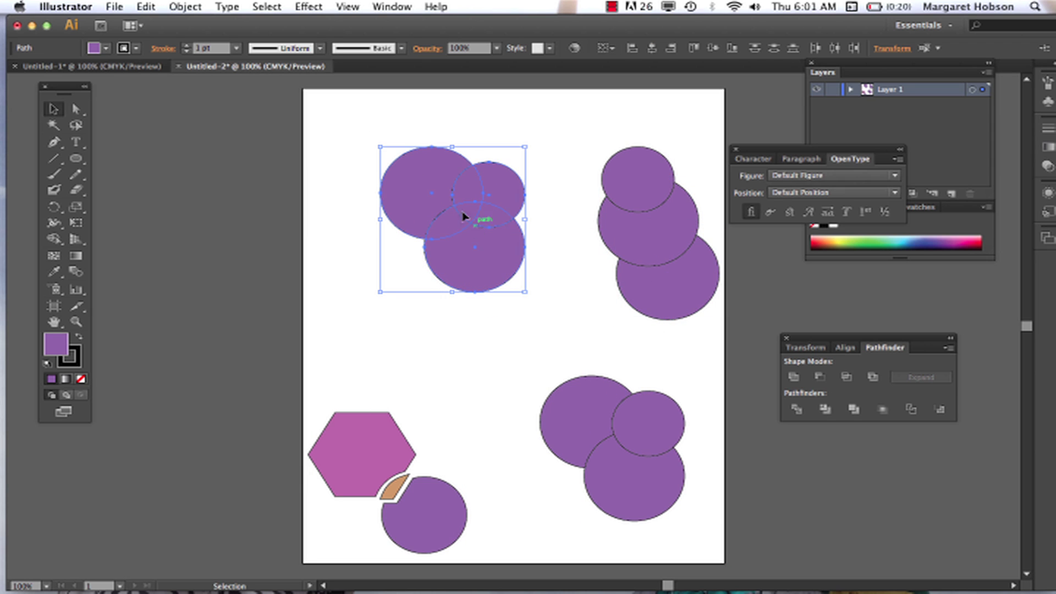
pyautogui.moveTo(438, 195); pyautogui.dragTo(381, 178)
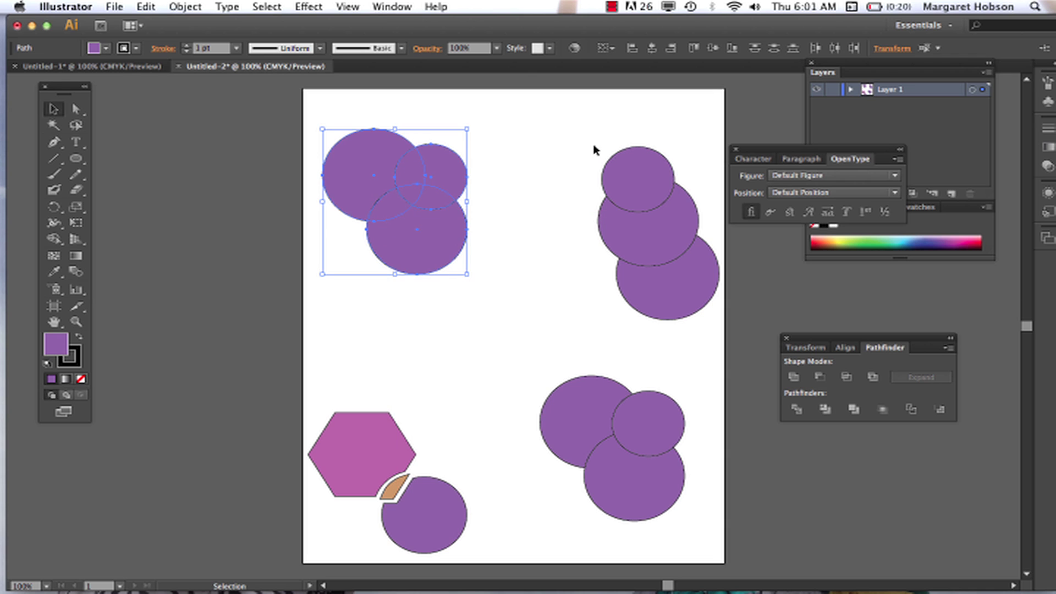
pyautogui.moveTo(578, 142); pyautogui.dragTo(724, 342)
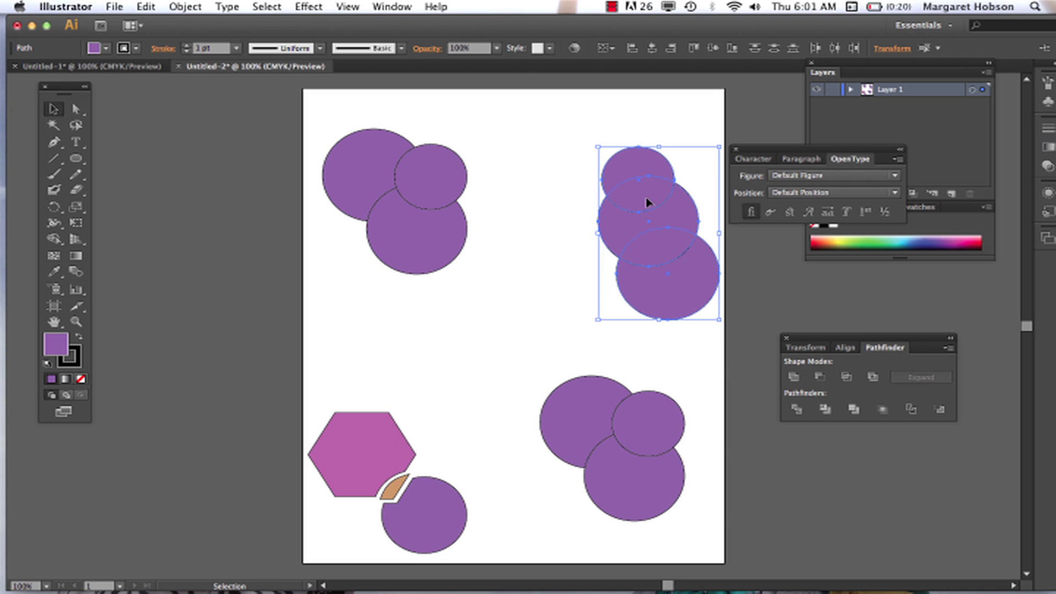
pyautogui.moveTo(619, 174); pyautogui.dragTo(572, 139)
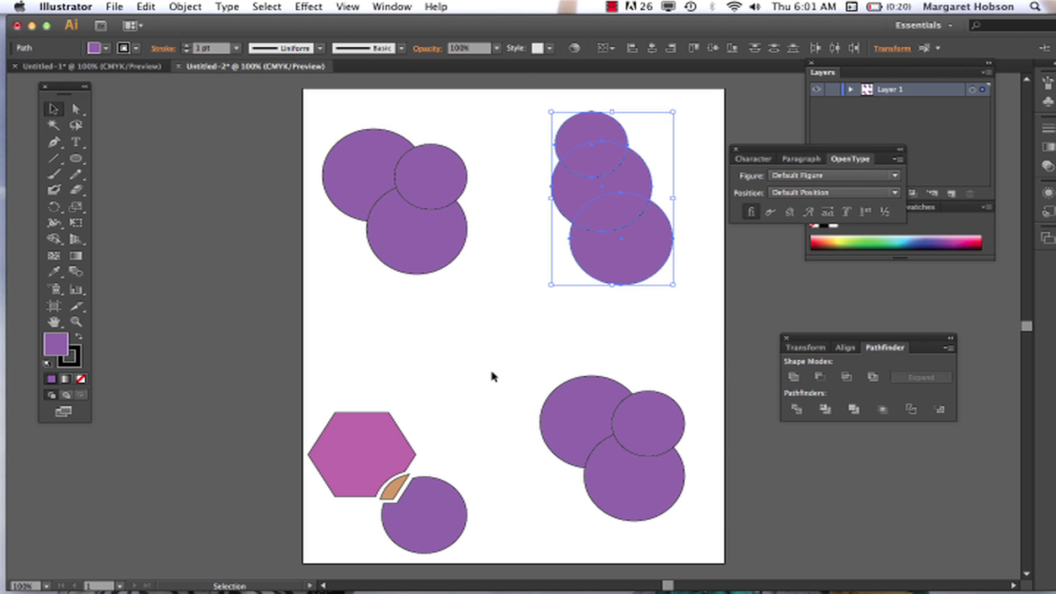
pyautogui.moveTo(491, 353); pyautogui.dragTo(701, 541)
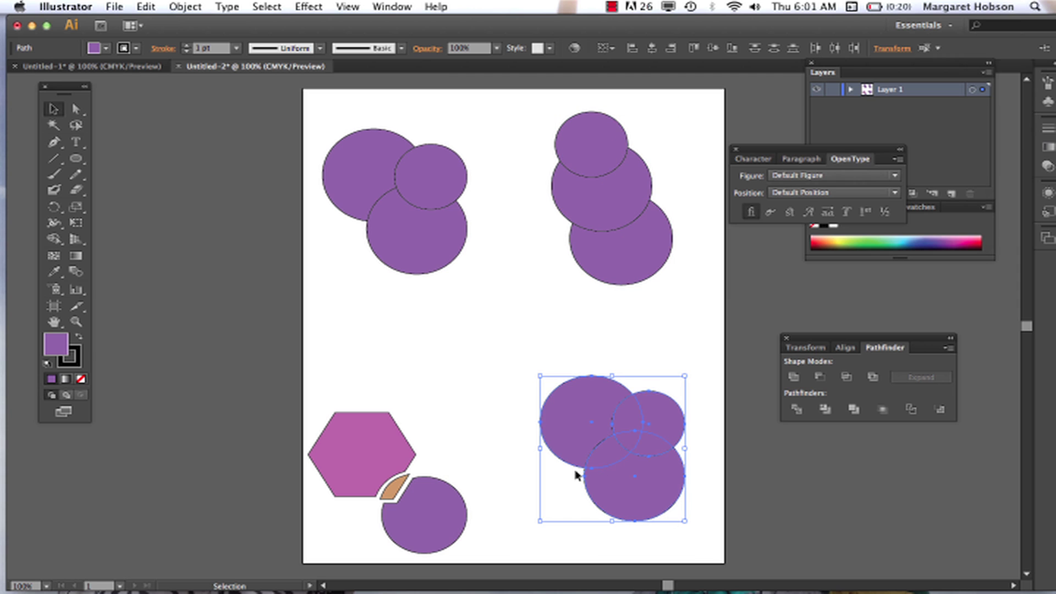
pyautogui.click(472, 403)
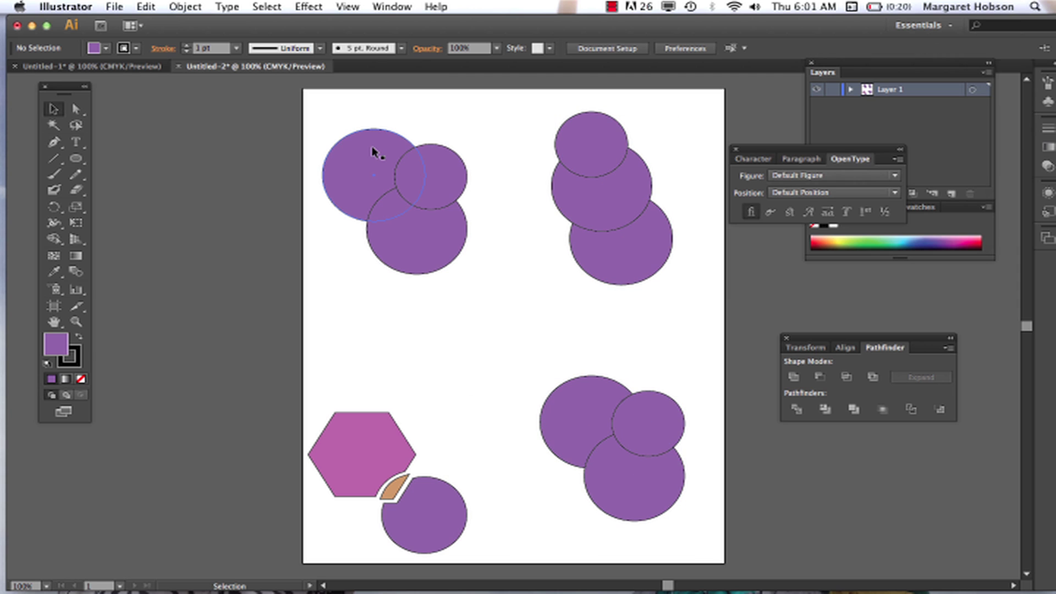
# Merge the two large ellipses of the upper-left trio with the Shape Builder tool and deselect the result.
pyautogui.click(360, 162)
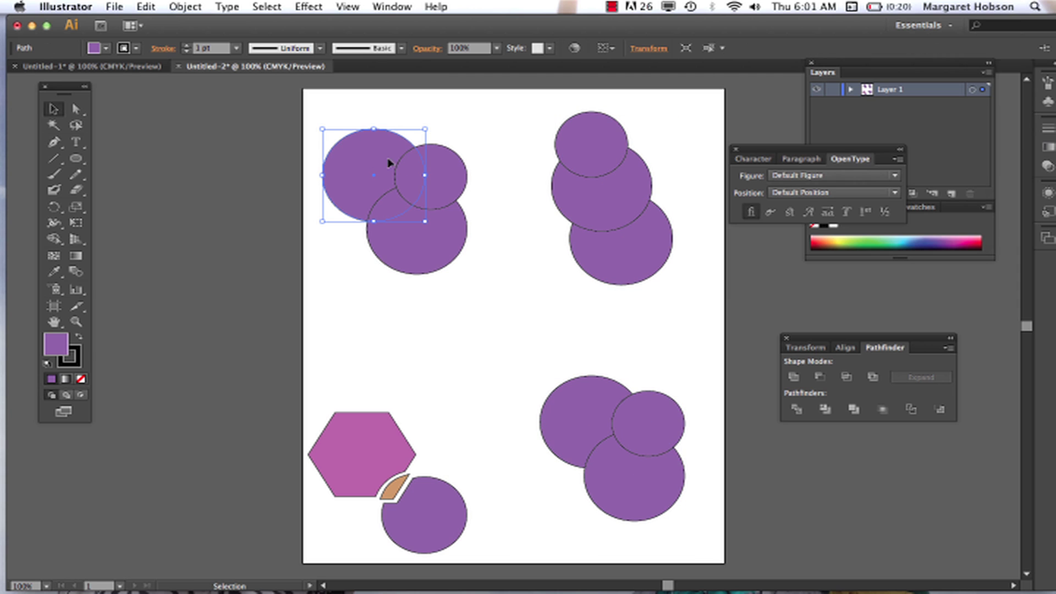
pyautogui.keyDown('shift'); pyautogui.click(433, 176); pyautogui.keyUp('shift')
pyautogui.keyDown('shift'); pyautogui.click(424, 259); pyautogui.keyUp('shift')
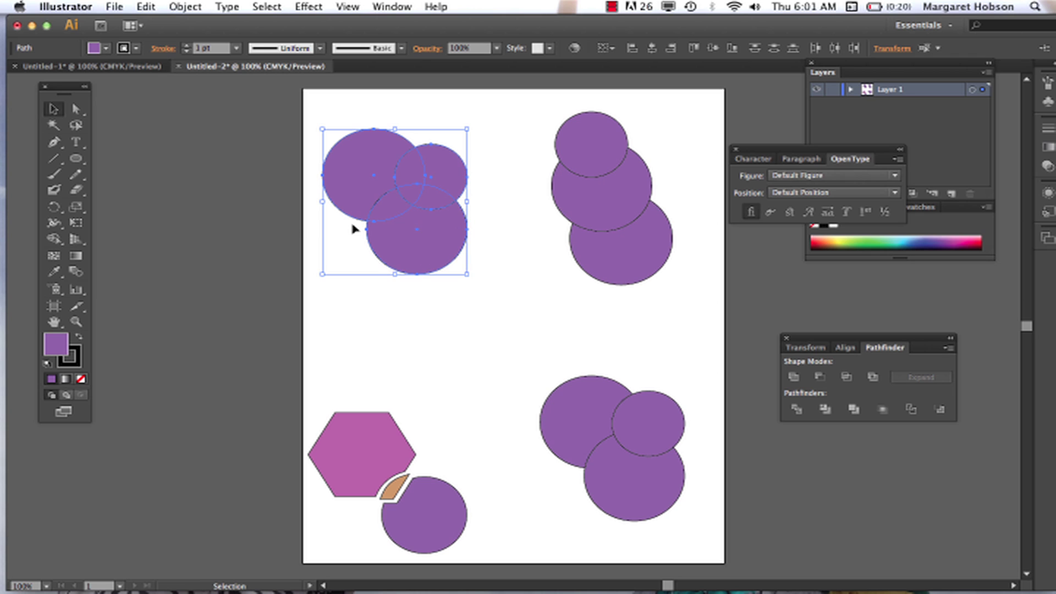
pyautogui.click(58, 241)
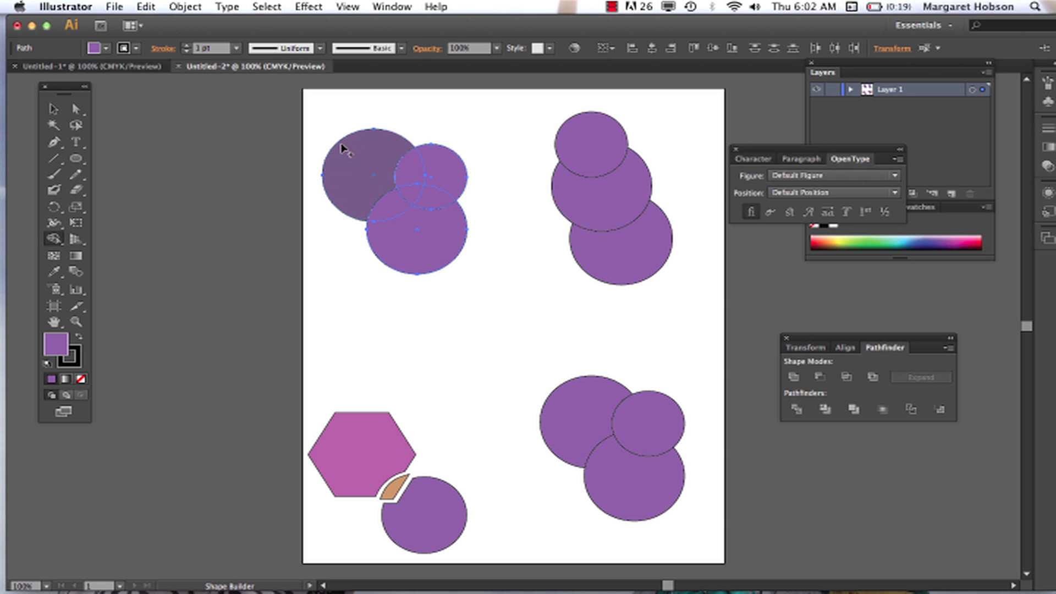
pyautogui.moveTo(341, 147)
pyautogui.mouseDown()
pyautogui.moveTo(420, 200)
pyautogui.moveTo(457, 263)
pyautogui.mouseUp()
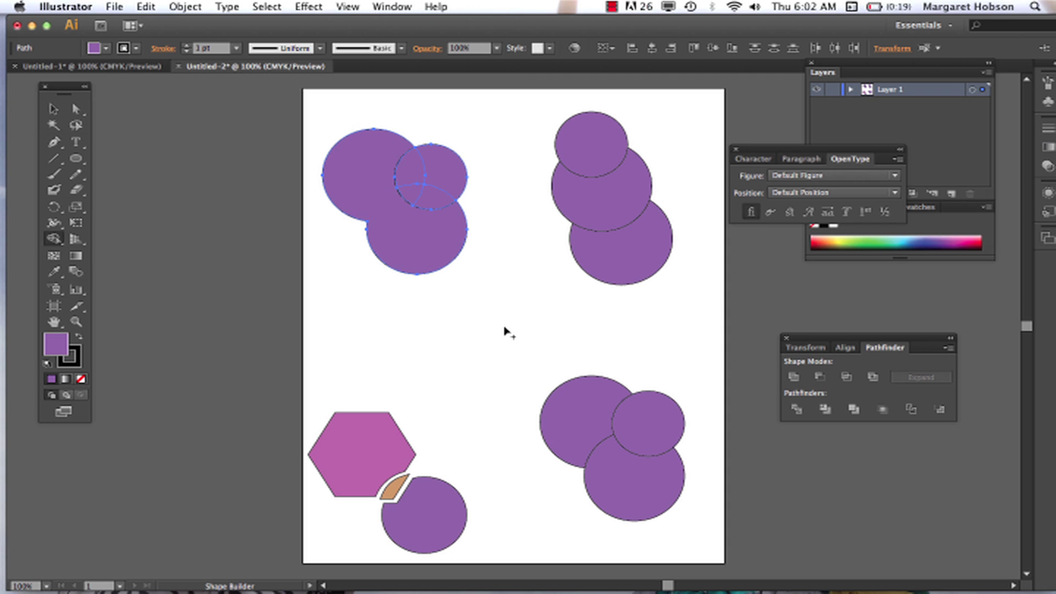
pyautogui.click(53, 108)
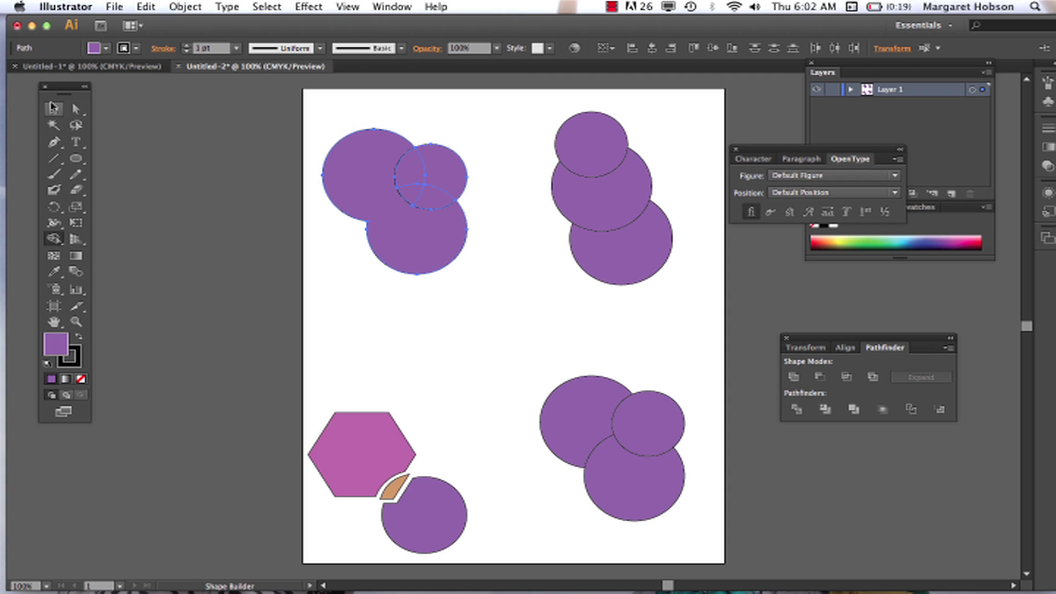
pyautogui.click(391, 329)
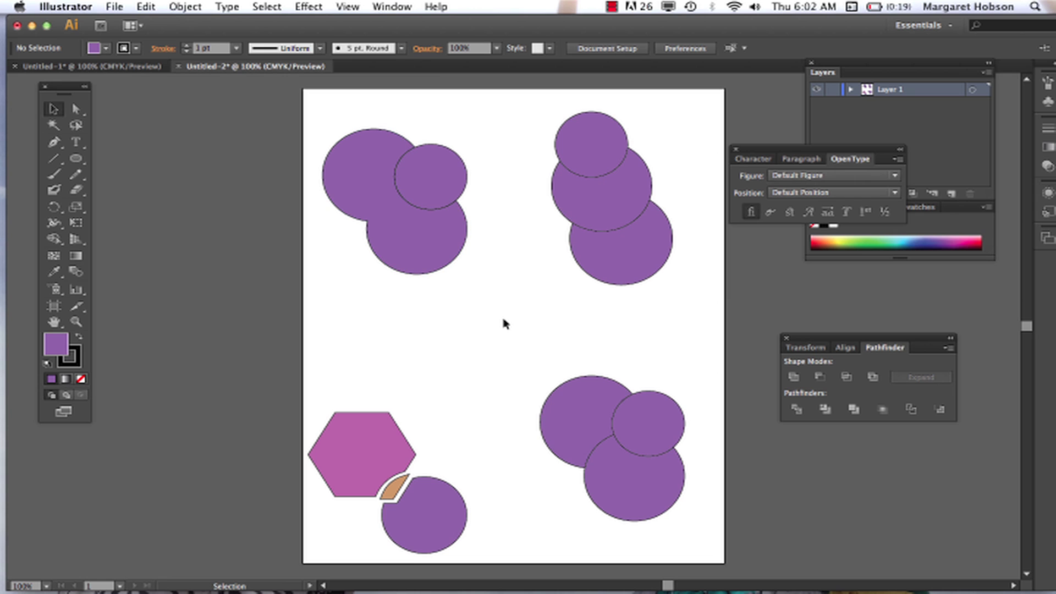
# Move the small circle up and right until it is clear of the merged upper-left shape.
pyautogui.click(436, 187)
pyautogui.press('Right')
pyautogui.press('Right')
pyautogui.press('Right')
pyautogui.press('Right')
pyautogui.press('Right')
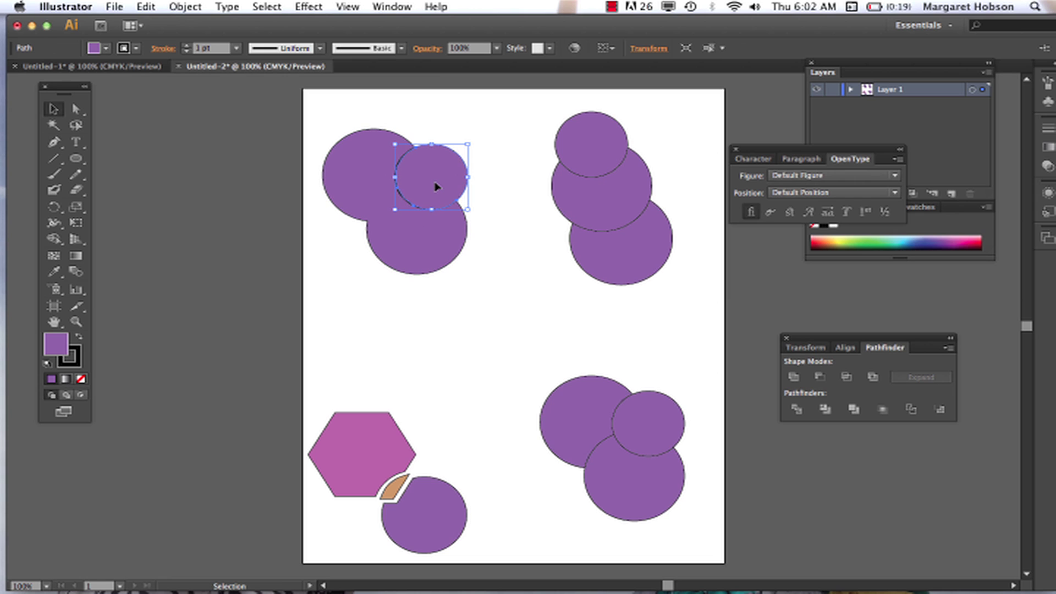
pyautogui.press('Up')
pyautogui.press('Up')
pyautogui.press('Up')
pyautogui.press('Right')
pyautogui.press('Right')
pyautogui.press('Right')
pyautogui.press('Right')
pyautogui.press('Right')
pyautogui.press('Right')
pyautogui.press('Right')
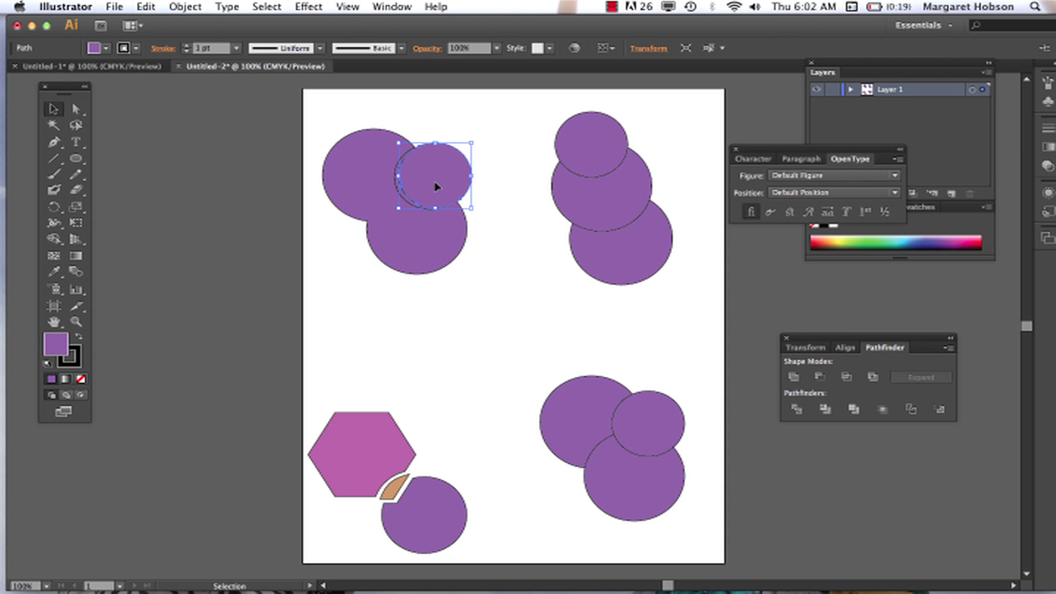
pyautogui.press('Up')
pyautogui.press('Right')
pyautogui.press('Right')
pyautogui.press('Right')
pyautogui.press('Right')
pyautogui.press('Right')
pyautogui.press('Right')
pyautogui.press('Right')
pyautogui.press('Right')
pyautogui.press('Right')
pyautogui.press('Right')
pyautogui.press('Right')
pyautogui.press('Right')
pyautogui.press('Right')
pyautogui.press('Right')
pyautogui.press('Right')
pyautogui.press('Right')
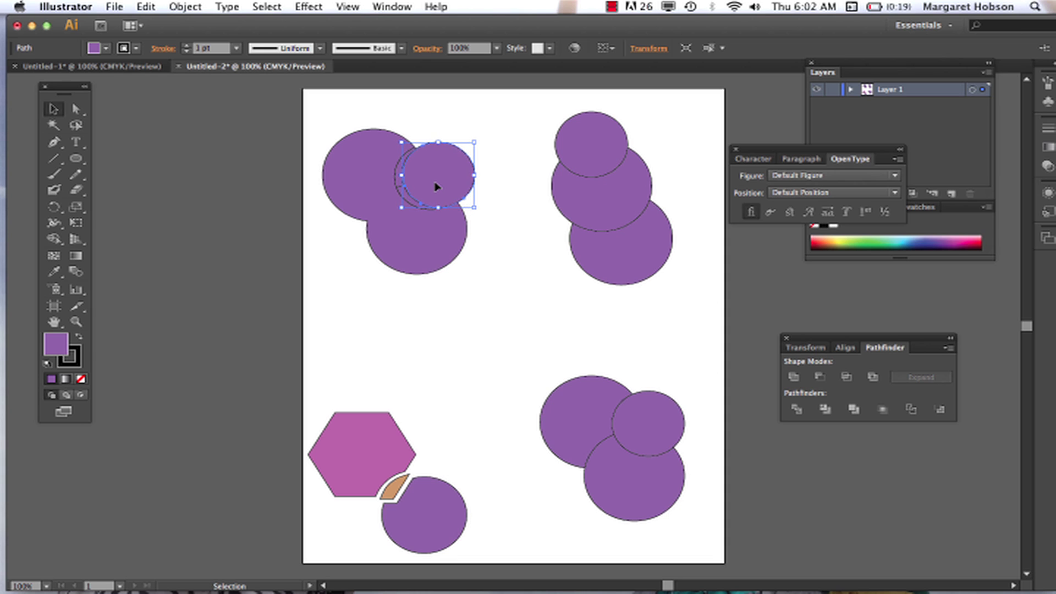
pyautogui.press('Up')
pyautogui.press('Up')
pyautogui.press('Up')
pyautogui.press('Up')
pyautogui.press('Up')
pyautogui.press('Up')
pyautogui.press('Up')
pyautogui.press('Up')
pyautogui.press('Up')
pyautogui.press('Up')
pyautogui.press('Up')
pyautogui.press('Up')
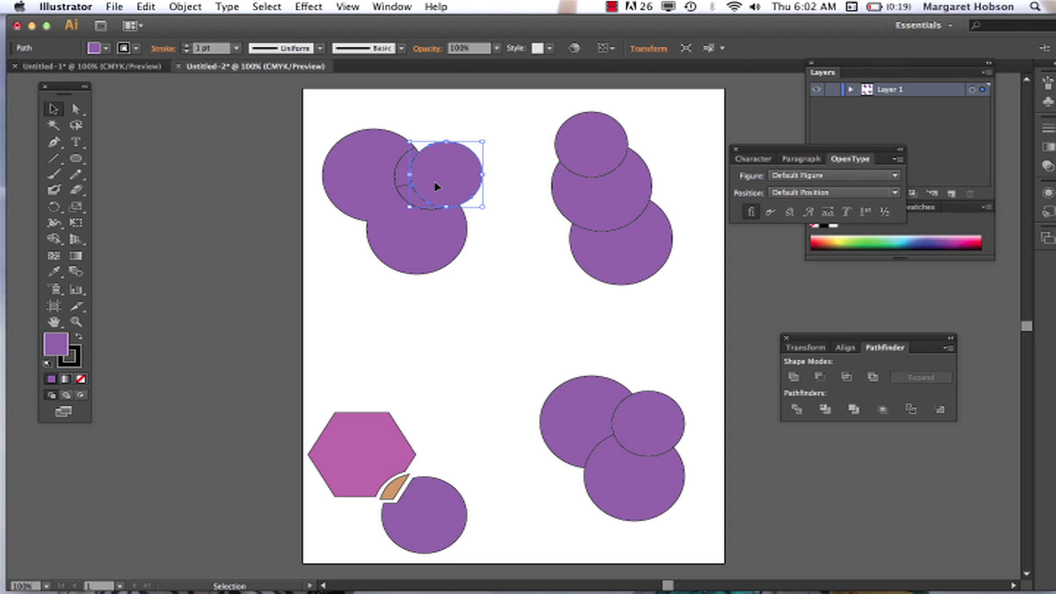
pyautogui.press('Right')
pyautogui.press('Right')
pyautogui.press('Right')
pyautogui.press('Right')
pyautogui.press('Right')
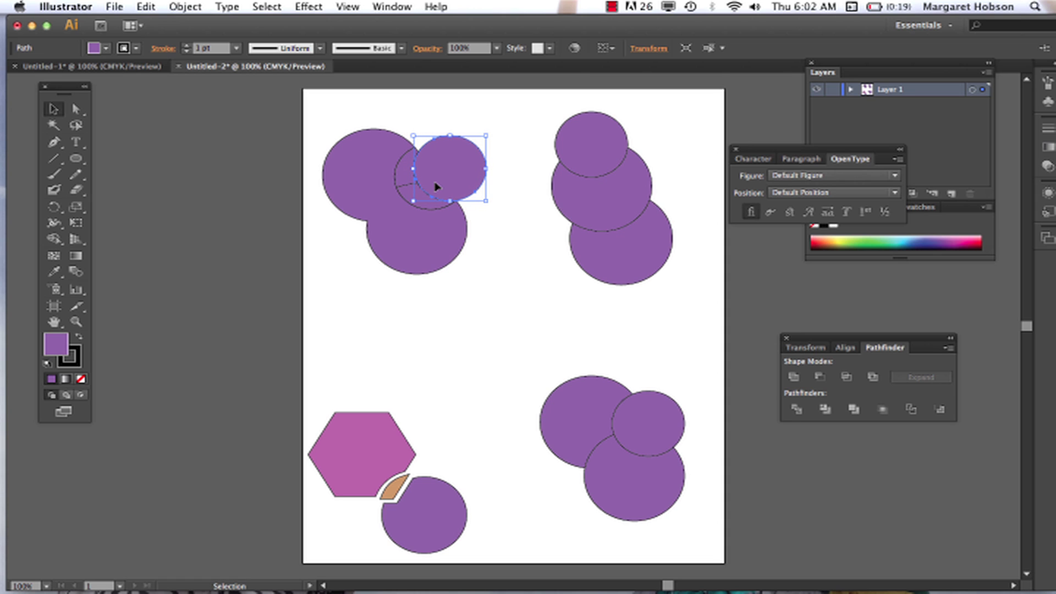
pyautogui.moveTo(467, 158); pyautogui.dragTo(493, 147)
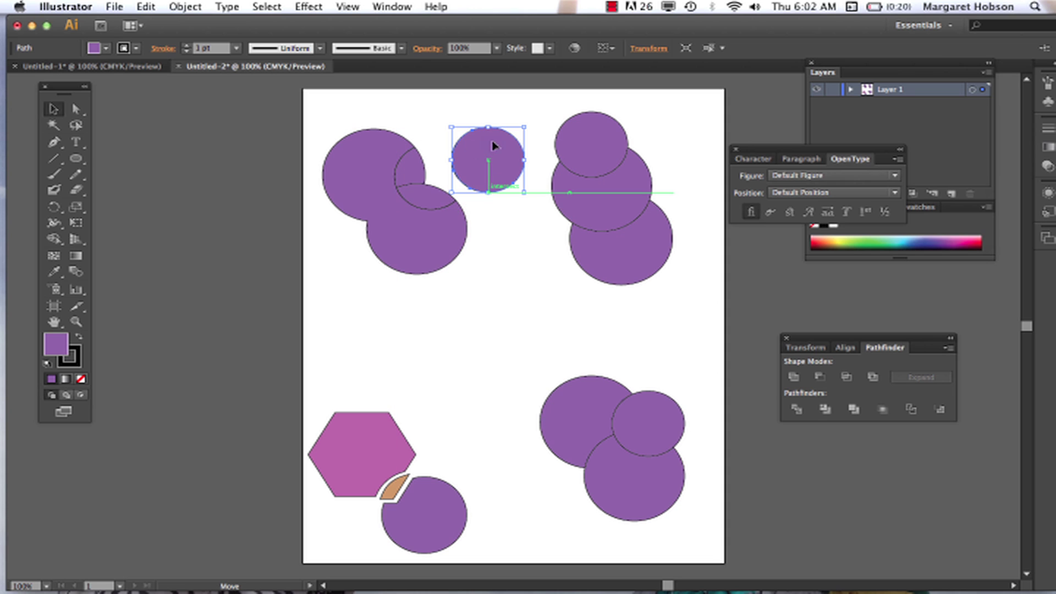
# Pull the lens-shaped overlap piece out of the merged shape and place it below the small circle.
pyautogui.click(425, 196)
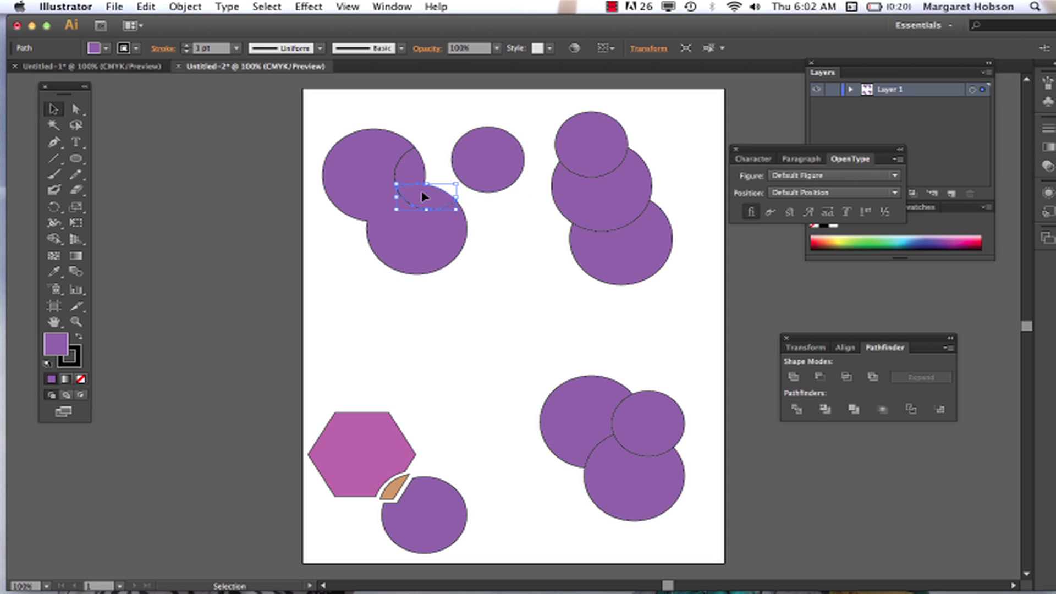
pyautogui.press('Up')
pyautogui.press('Right')
pyautogui.press('Up')
pyautogui.press('Right')
pyautogui.moveTo(424, 196); pyautogui.dragTo(491, 226)
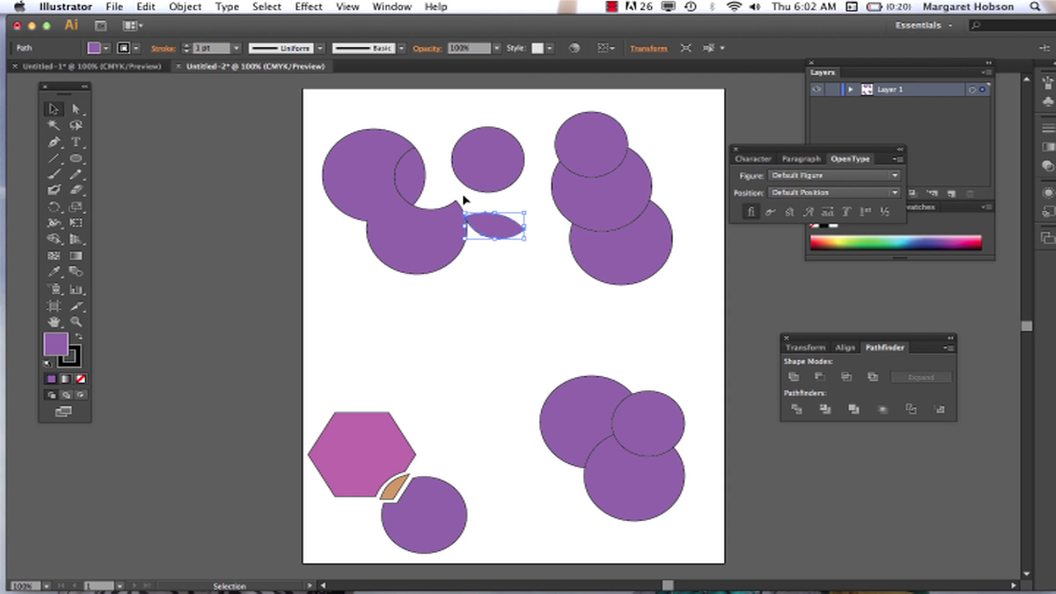
# Undo the moves of the overlap pieces and place the small circle back over the merged upper-left shape.
pyautogui.moveTo(420, 177); pyautogui.dragTo(444, 159)
pyautogui.hotkey('ctrl', 'z')
pyautogui.hotkey('ctrl', 'z')
pyautogui.hotkey('ctrl', 'z')
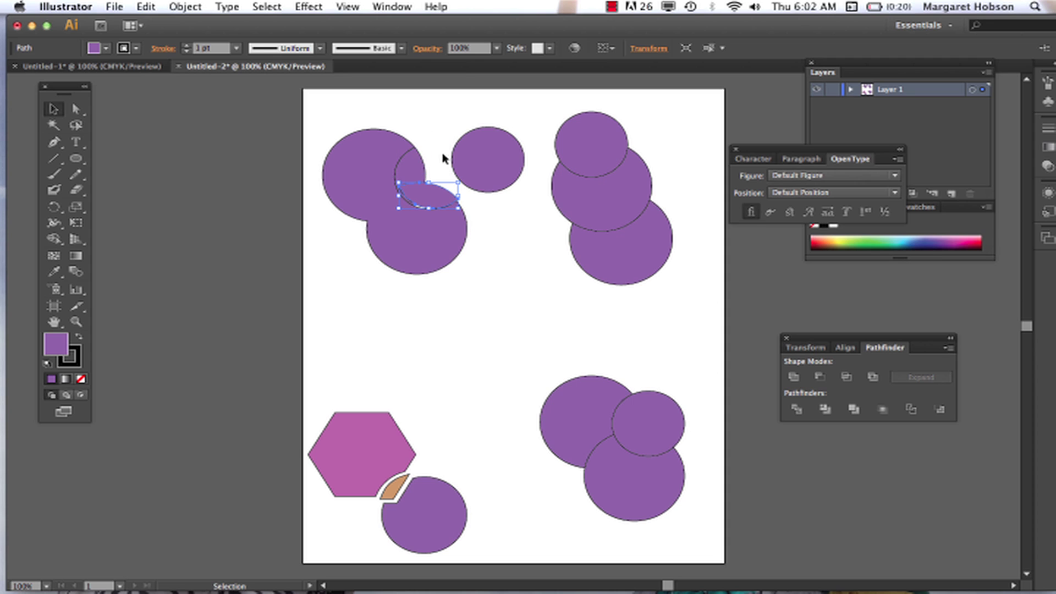
pyautogui.hotkey('ctrl', 'z')
pyautogui.hotkey('ctrl', 'z')
pyautogui.hotkey('ctrl', 'z')
pyautogui.hotkey('ctrl', 'z')
pyautogui.click(479, 166)
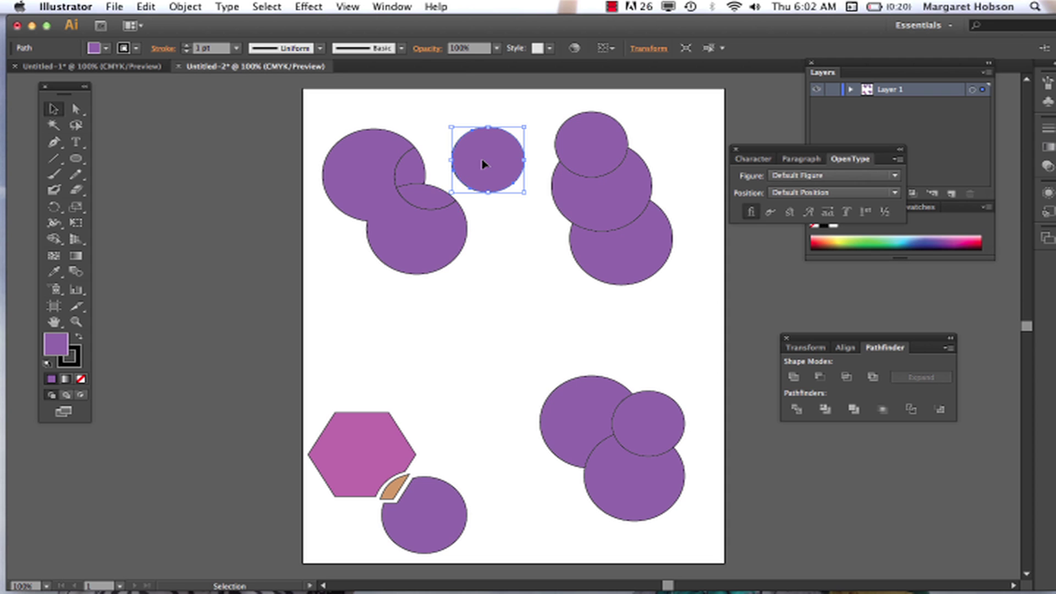
pyautogui.moveTo(482, 159); pyautogui.dragTo(425, 181)
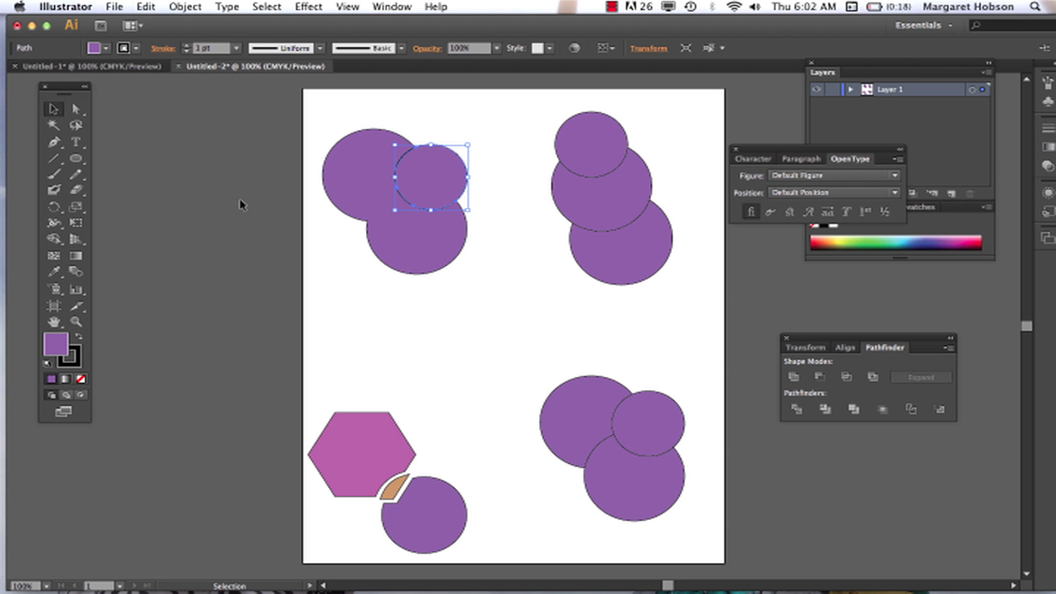
# Select all the upper-left shapes and separate their overlap regions with the Shape Builder tool.
pyautogui.moveTo(309, 127); pyautogui.dragTo(511, 281)
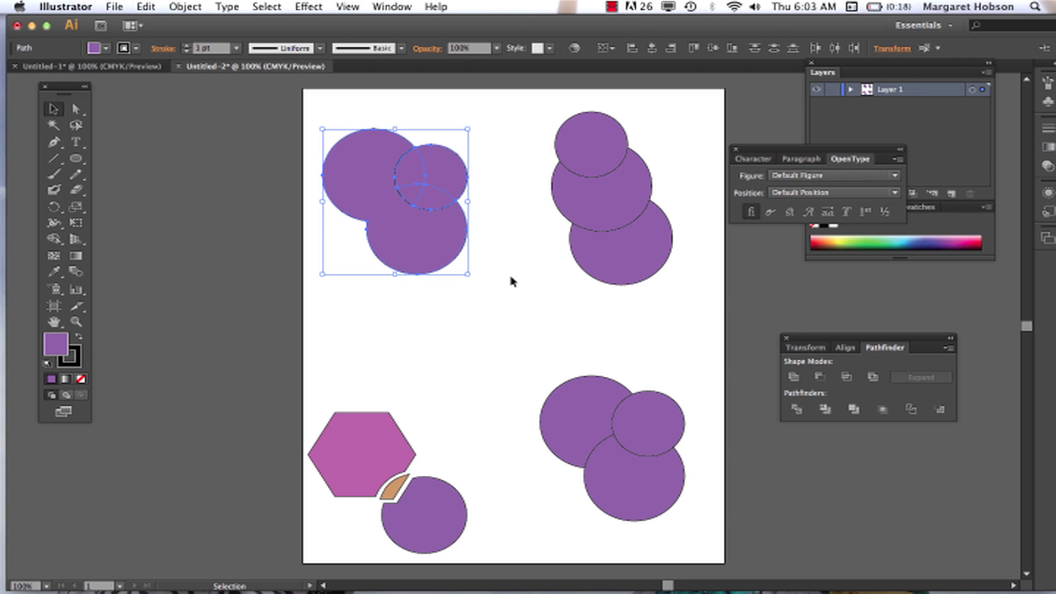
pyautogui.click(53, 238)
pyautogui.click(132, 237)
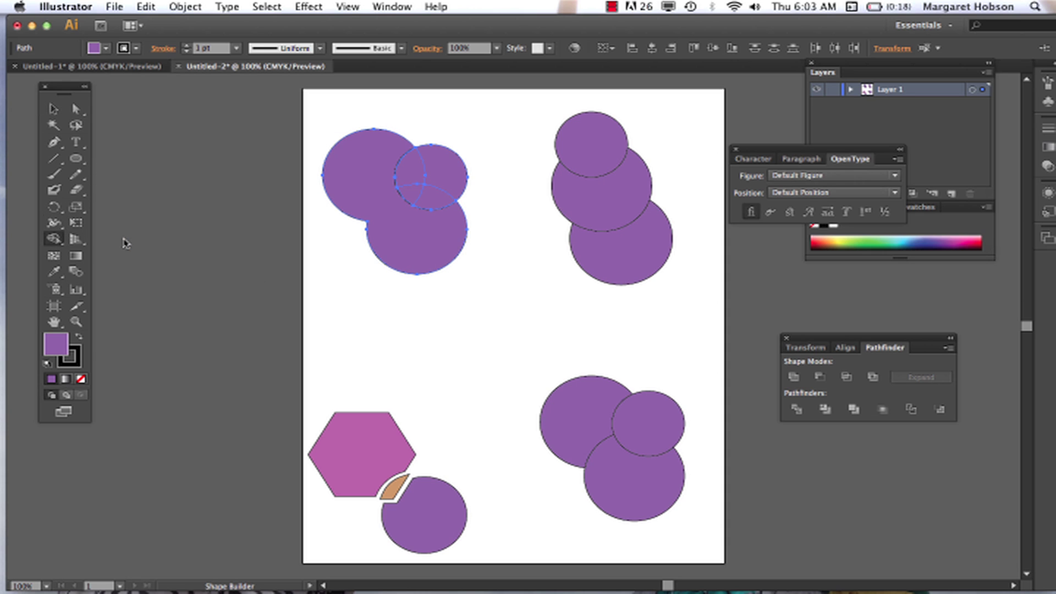
pyautogui.click(412, 178)
pyautogui.press('Delete')
pyautogui.press('super+z')
pyautogui.click(53, 108)
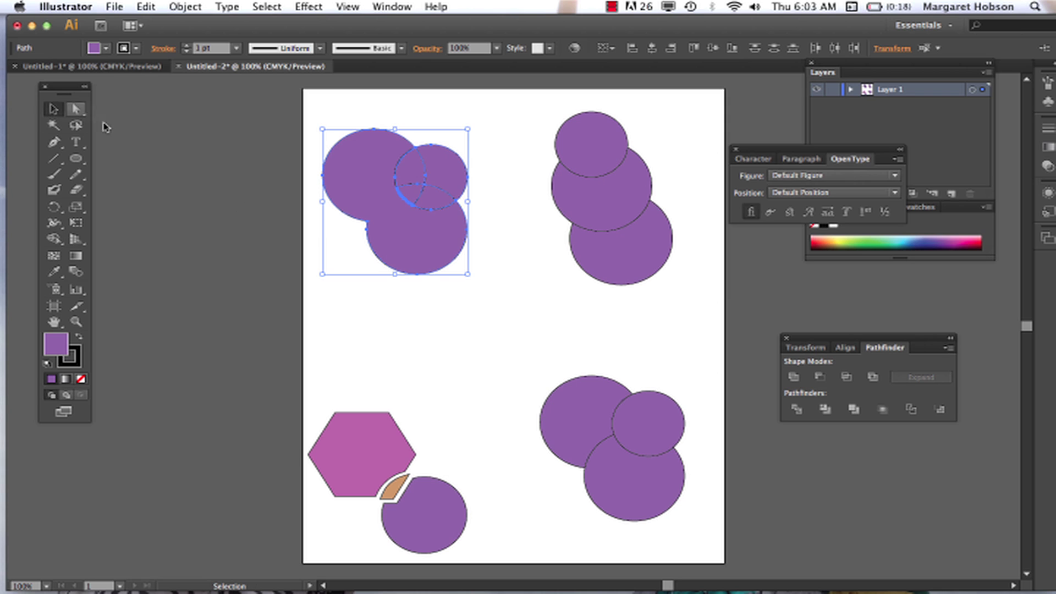
# Delete the two overlap pieces where the small circle crosses the upper and lower parts of the merged shape.
pyautogui.click(360, 310)
pyautogui.click(408, 173)
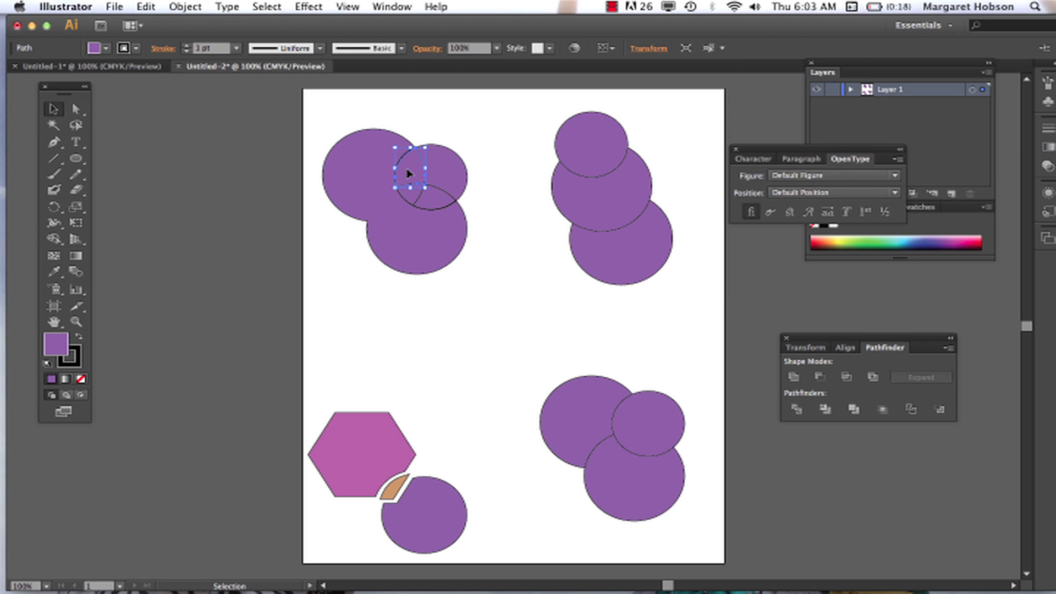
pyautogui.press('Delete')
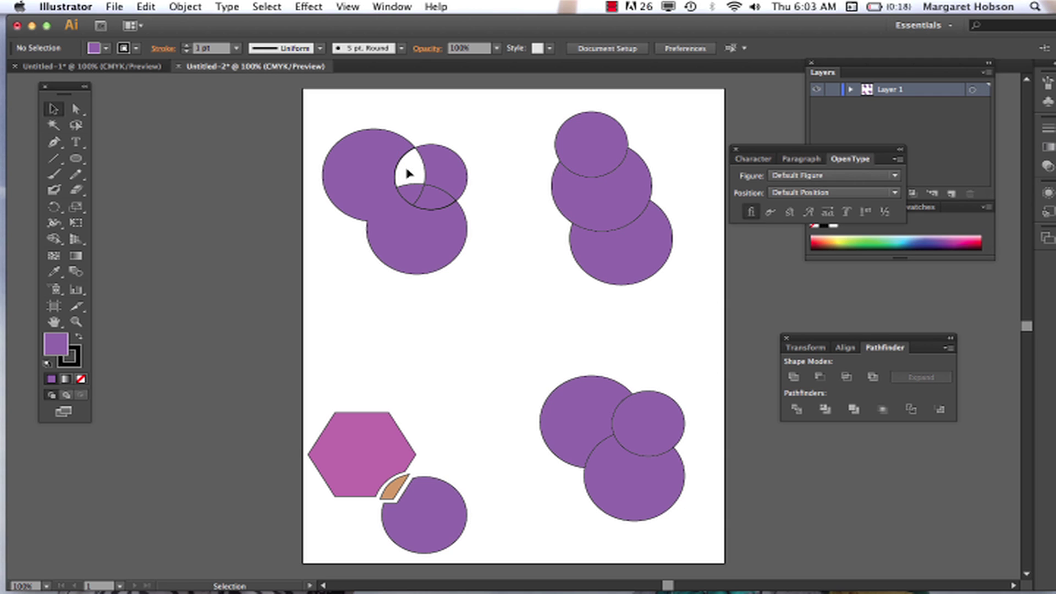
pyautogui.click(436, 198)
pyautogui.press('Delete')
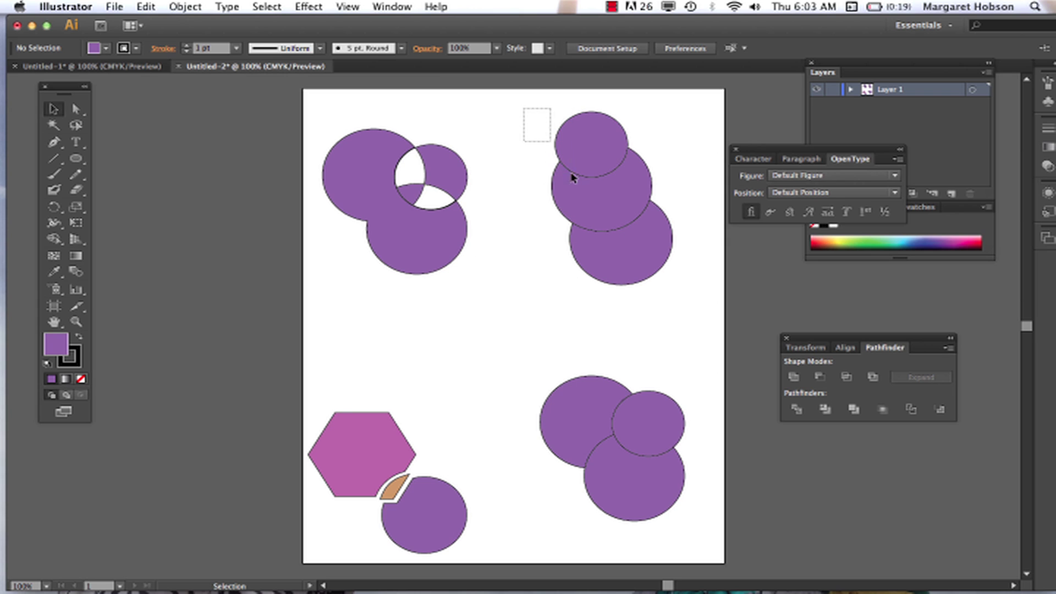
pyautogui.moveTo(572, 177); pyautogui.dragTo(685, 297)
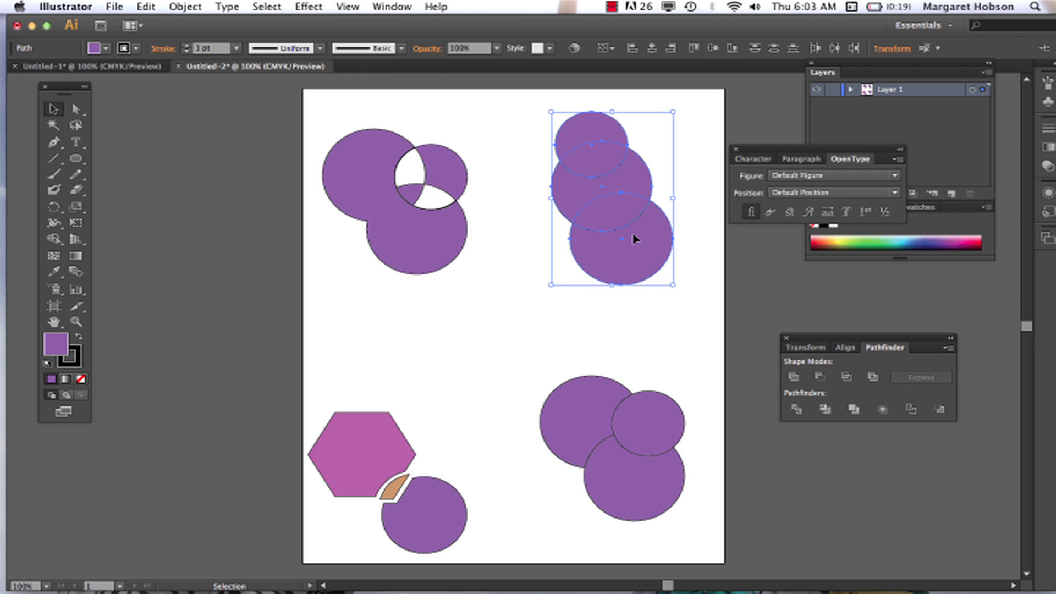
pyautogui.click(619, 341)
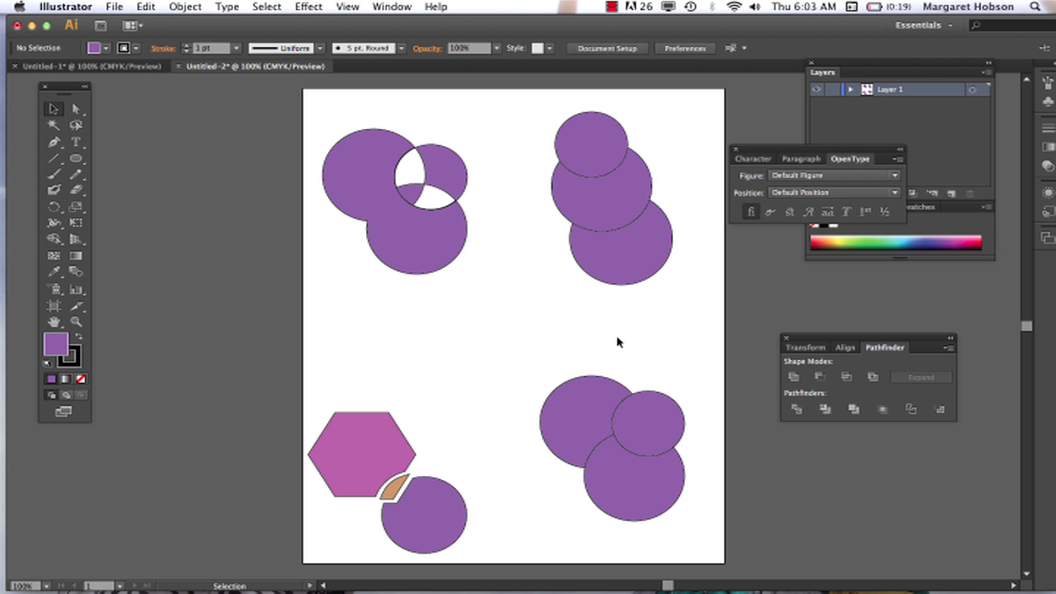
pyautogui.click(621, 268)
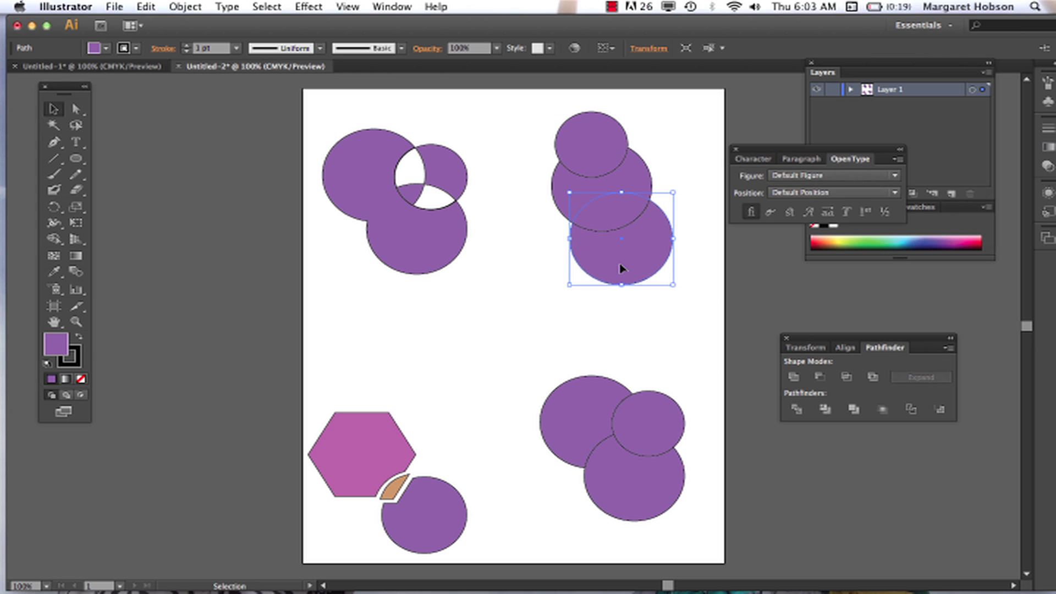
pyautogui.click(507, 274)
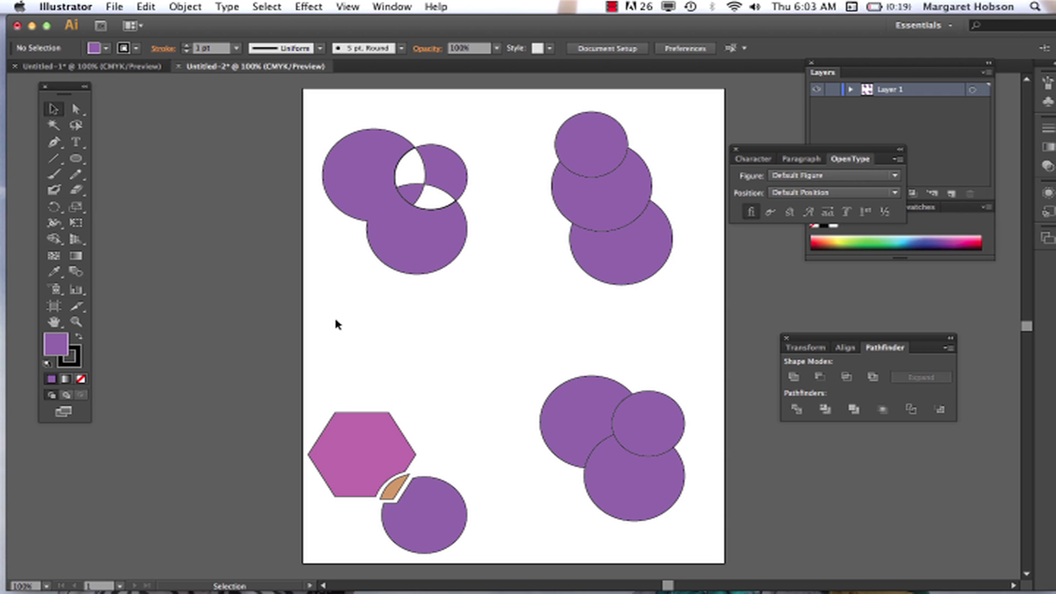
pyautogui.moveTo(533, 111); pyautogui.dragTo(636, 208)
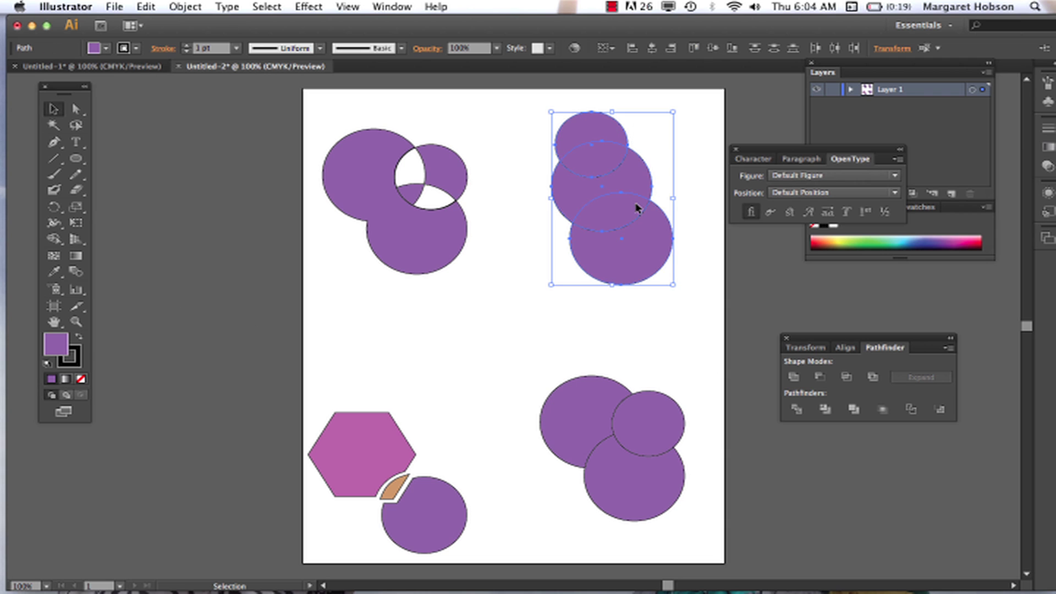
pyautogui.click(491, 286)
# Merge the top and middle circles of the artboard's upper-right stack into one shape with the Shape Builder tool.
pyautogui.click(620, 183)
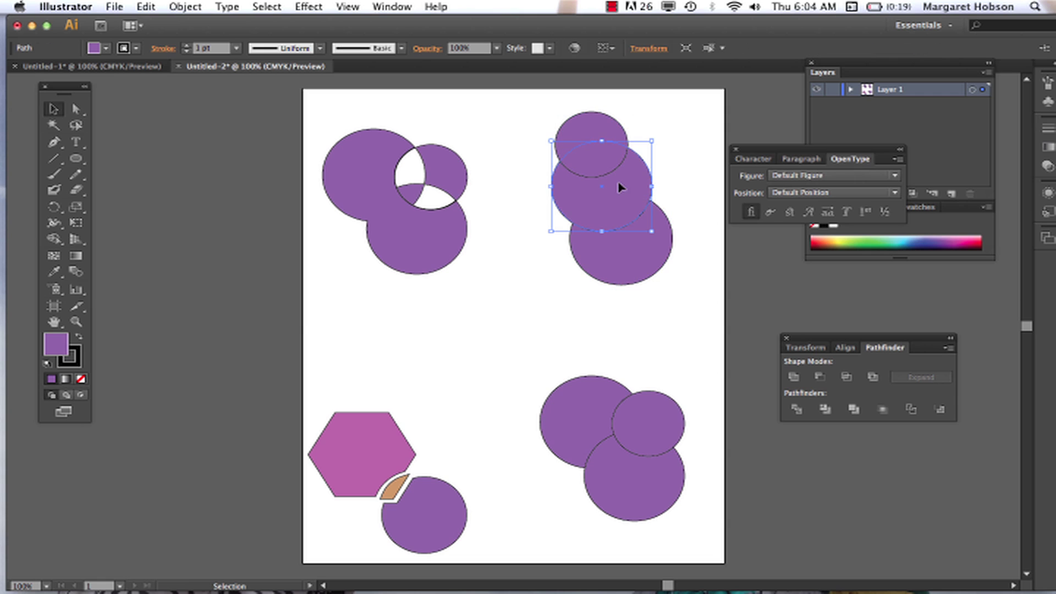
pyautogui.keyDown('shift'); pyautogui.click(579, 127); pyautogui.keyUp('shift')
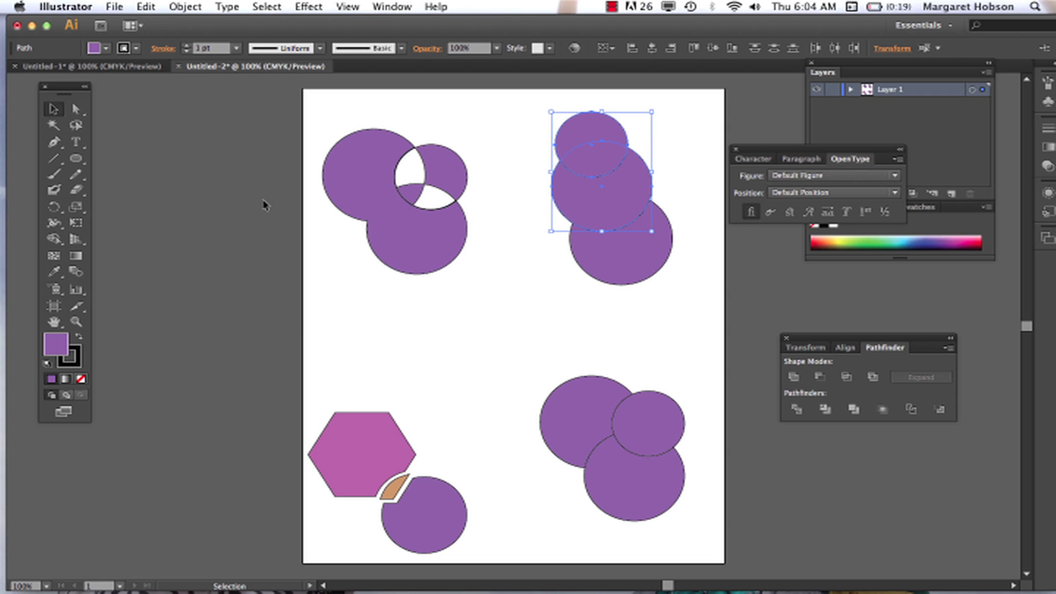
pyautogui.click(55, 240)
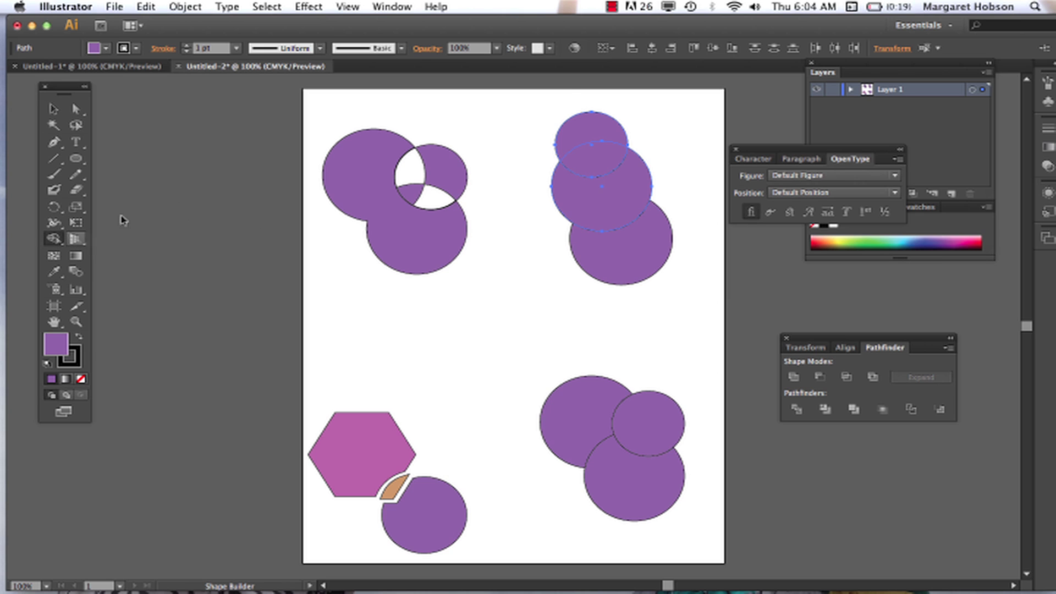
pyautogui.moveTo(581, 118); pyautogui.dragTo(607, 202)
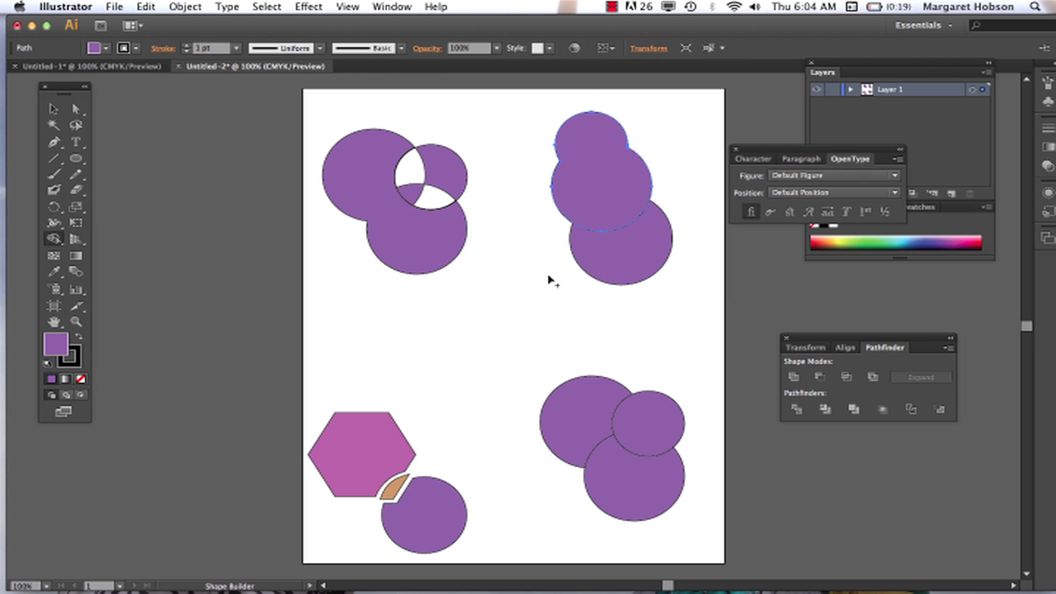
pyautogui.click(53, 109)
pyautogui.click(471, 300)
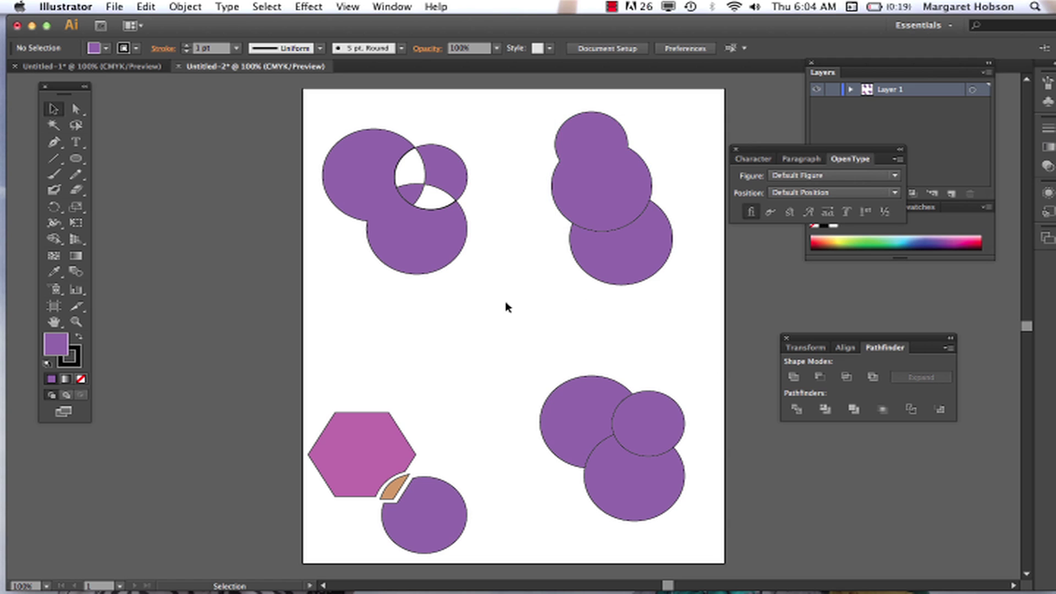
# Select the whole upper-right stack and separate the overlap between the merged shape and the bottom circle with the Shape Builder tool.
pyautogui.click(635, 253)
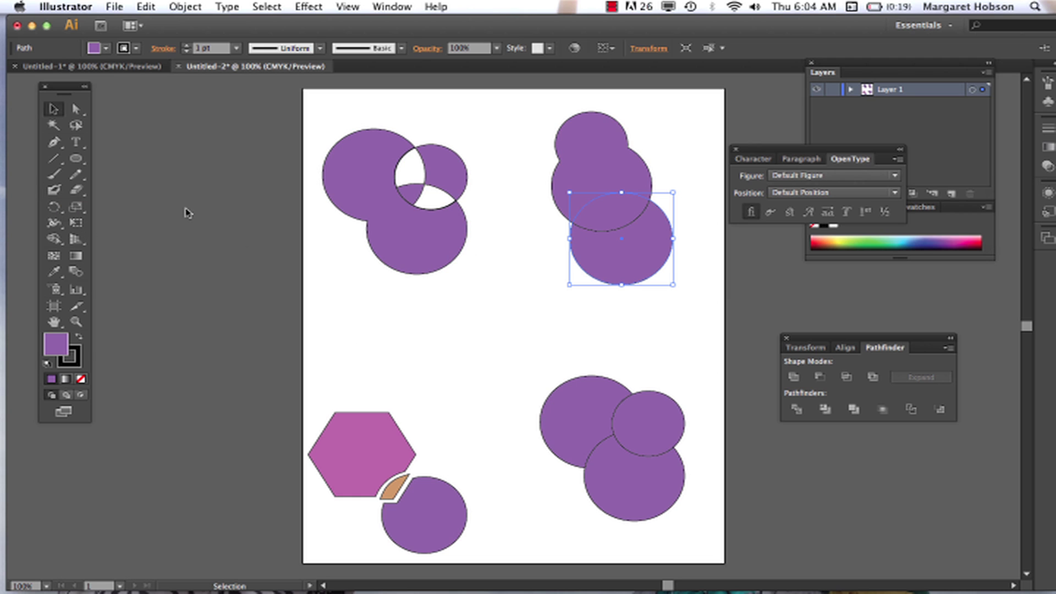
pyautogui.moveTo(514, 114); pyautogui.dragTo(692, 310)
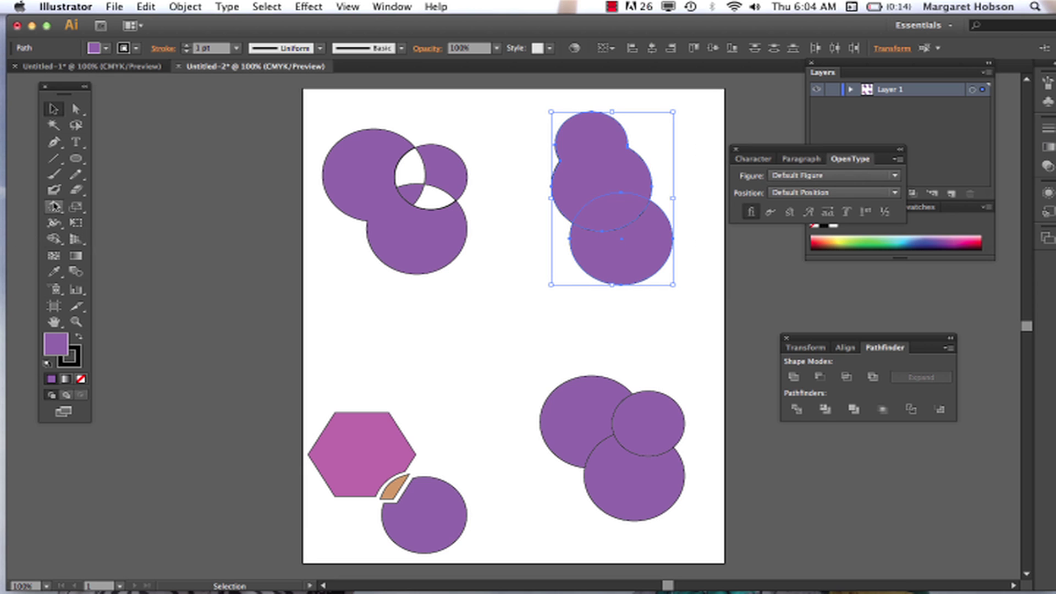
pyautogui.click(53, 238)
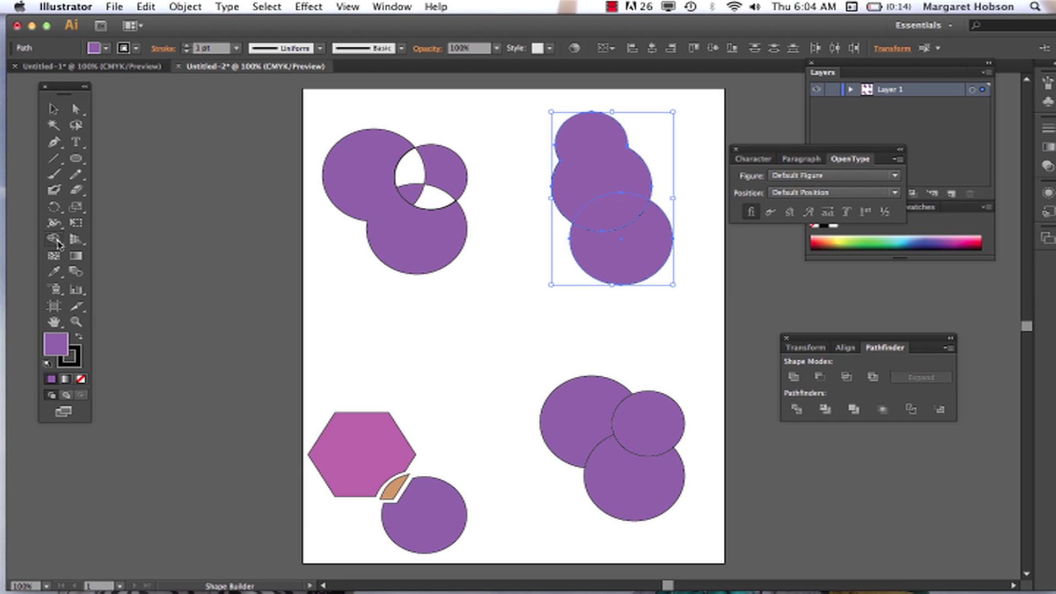
pyautogui.click(167, 243)
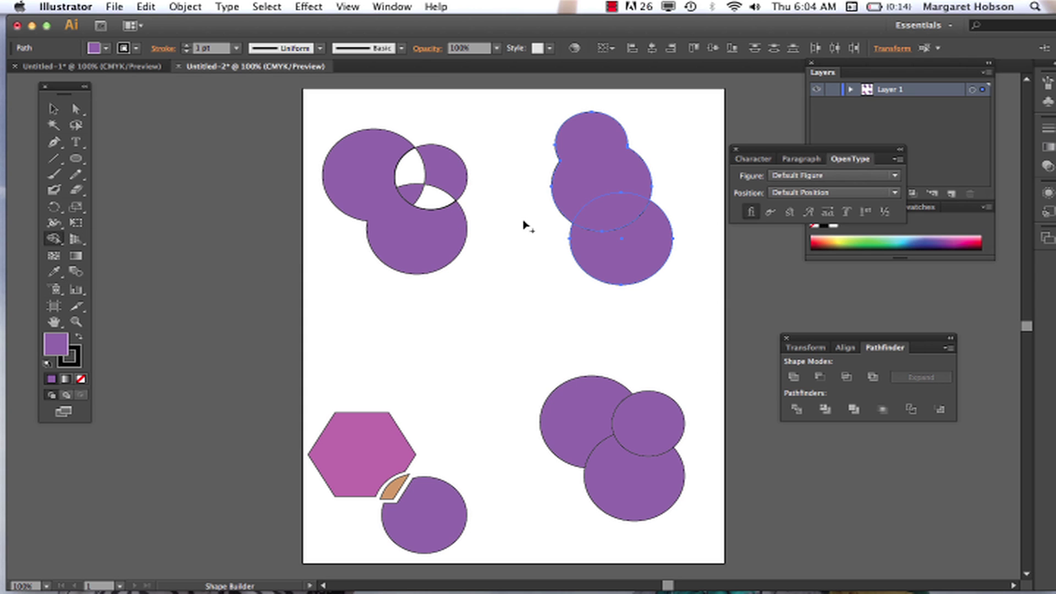
pyautogui.press('Delete')
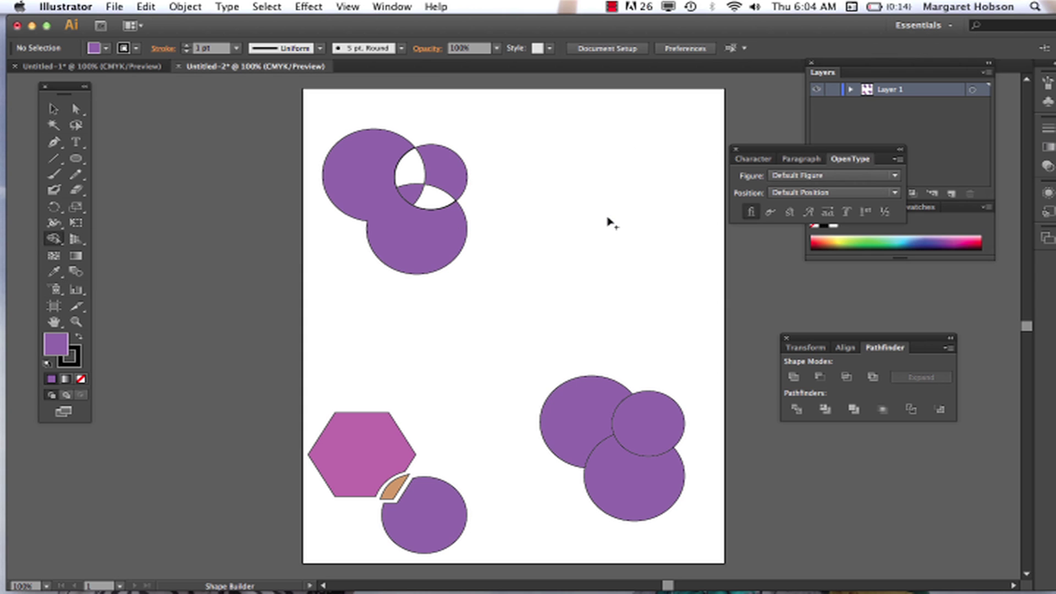
pyautogui.press('super+z')
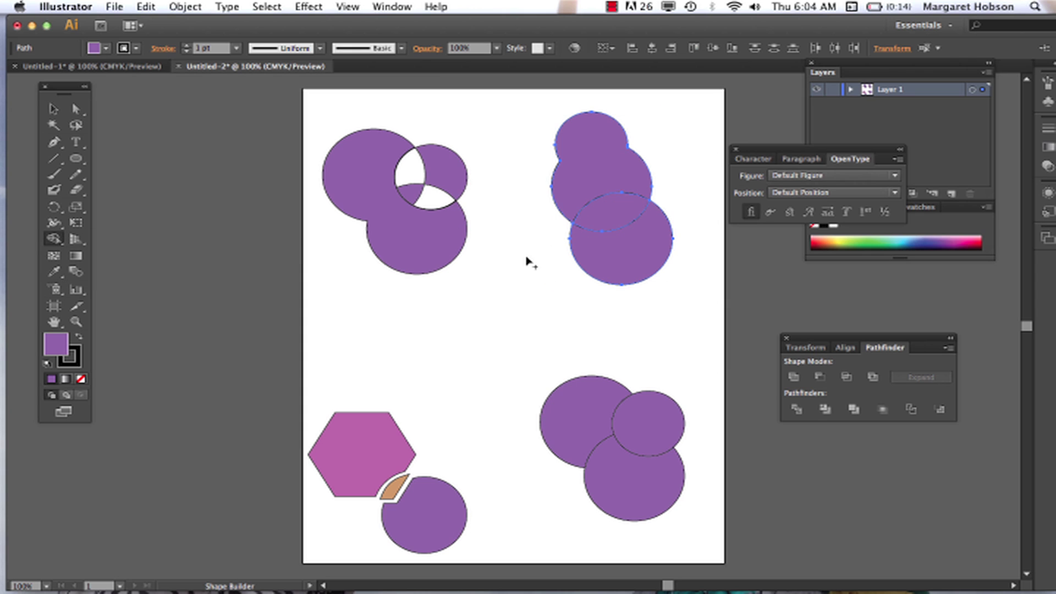
# Delete the lens-shaped overlap piece between the merged upper-right shape and the circle below it.
pyautogui.press('v')
pyautogui.click(528, 264)
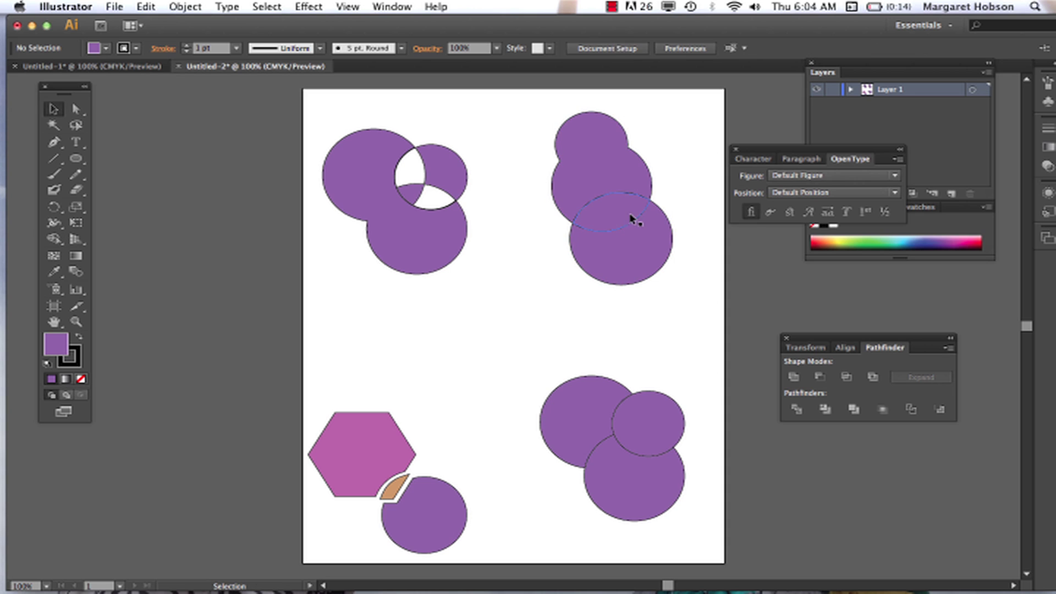
pyautogui.click(624, 209)
pyautogui.press('Delete')
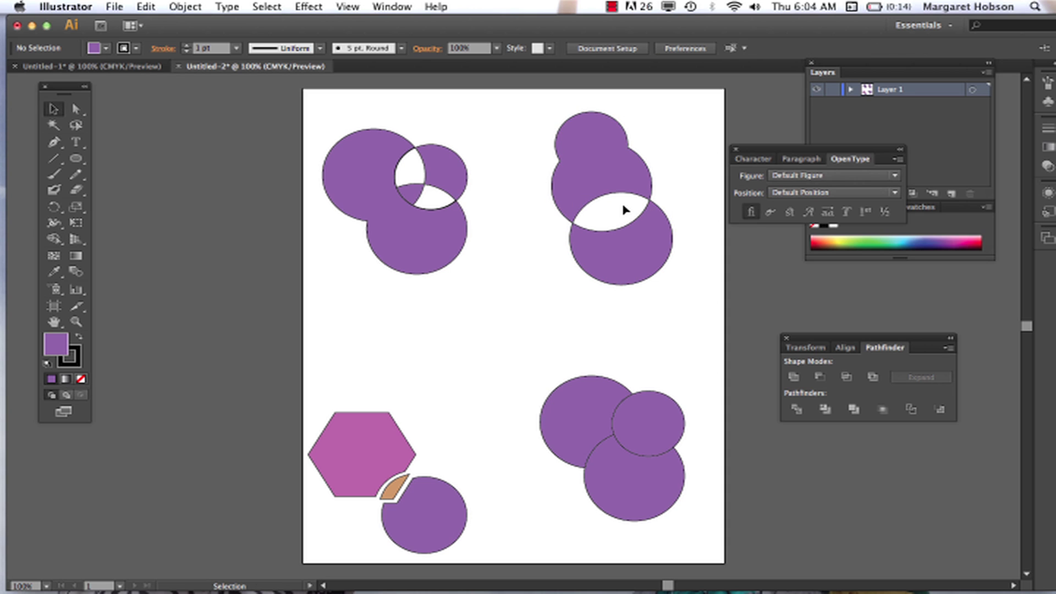
# Change the fill of the merged upper-right shape to the pink web color CC66CC.
pyautogui.click(601, 182)
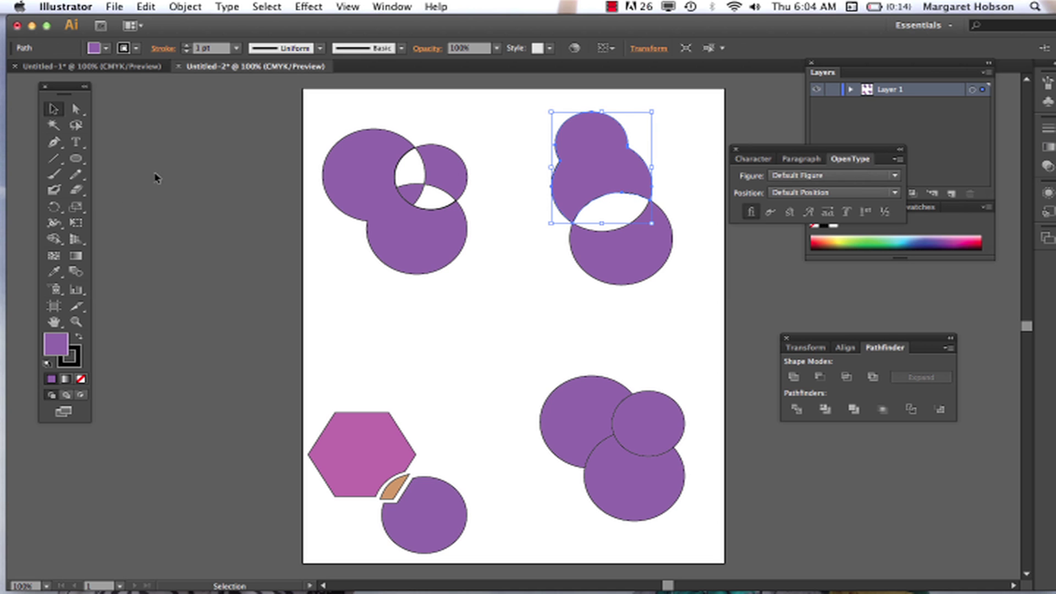
pyautogui.doubleClick(57, 345)
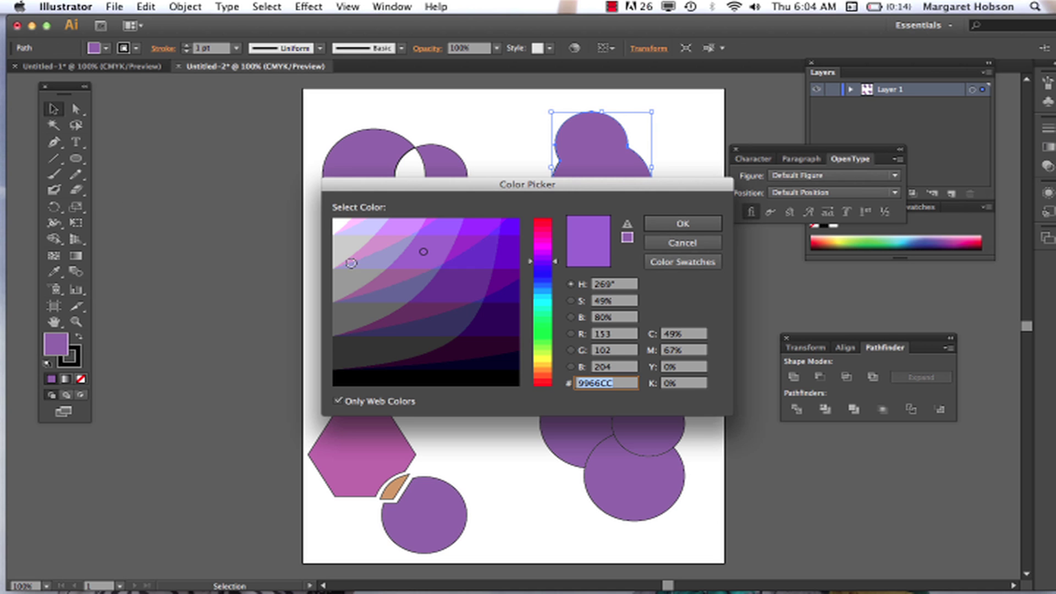
pyautogui.click(543, 248)
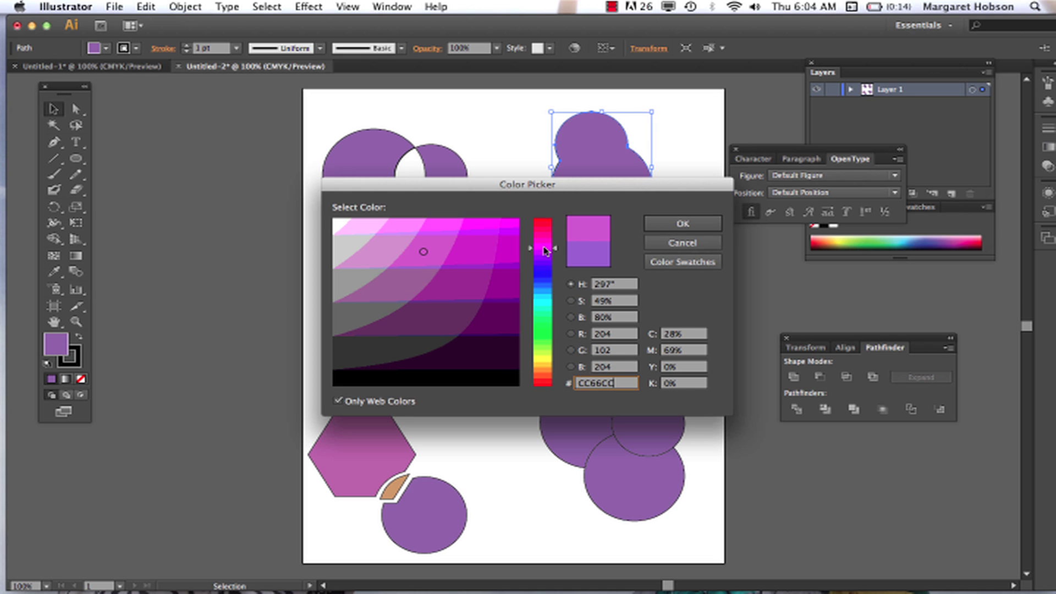
pyautogui.click(654, 223)
# Fill the cut circle beneath the pink shape with the light pink web color CC99CC and deselect it.
pyautogui.click(632, 254)
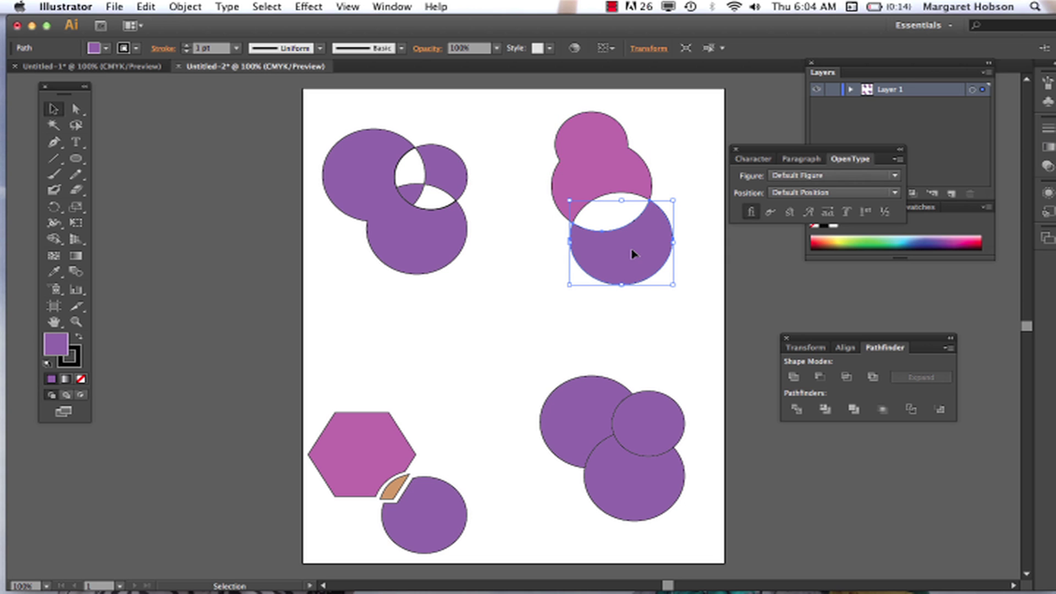
pyautogui.doubleClick(55, 344)
pyautogui.click(385, 248)
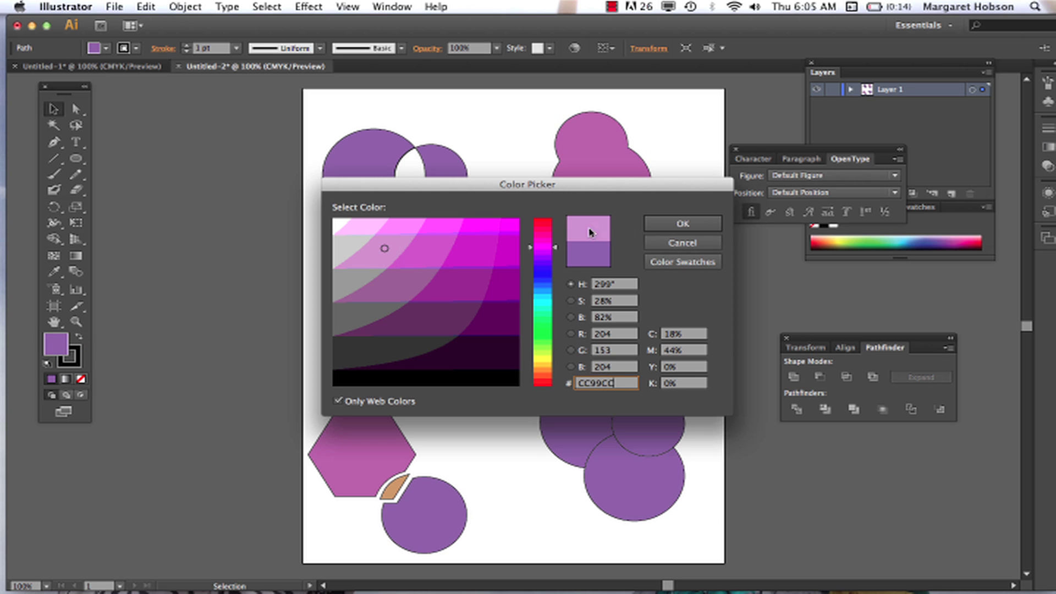
pyautogui.click(660, 224)
pyautogui.click(519, 246)
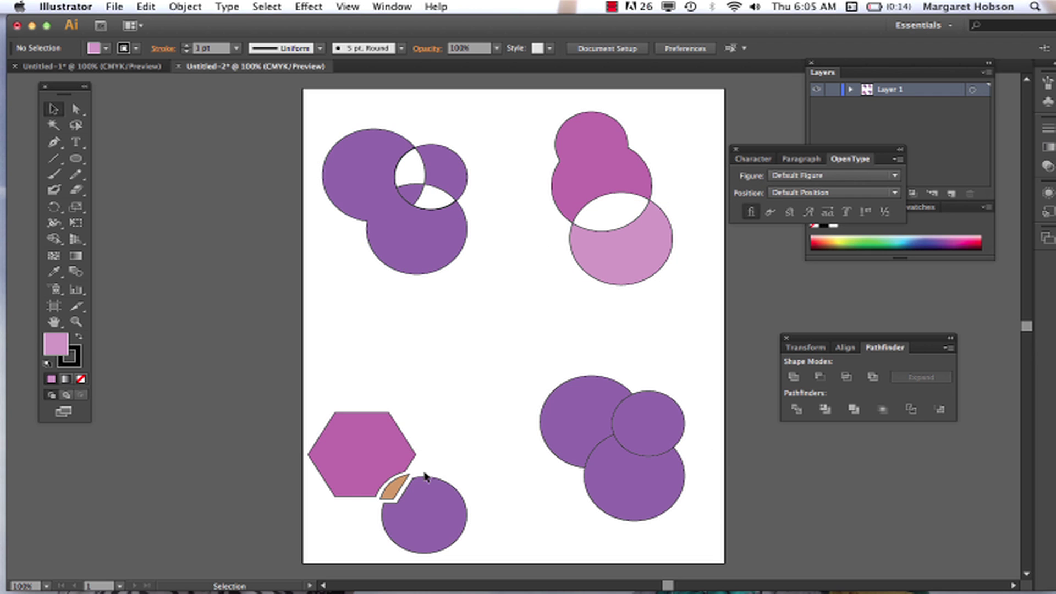
# Select each of the three overlapping circles in the artboard's lower-right group in turn.
pyautogui.click(579, 405)
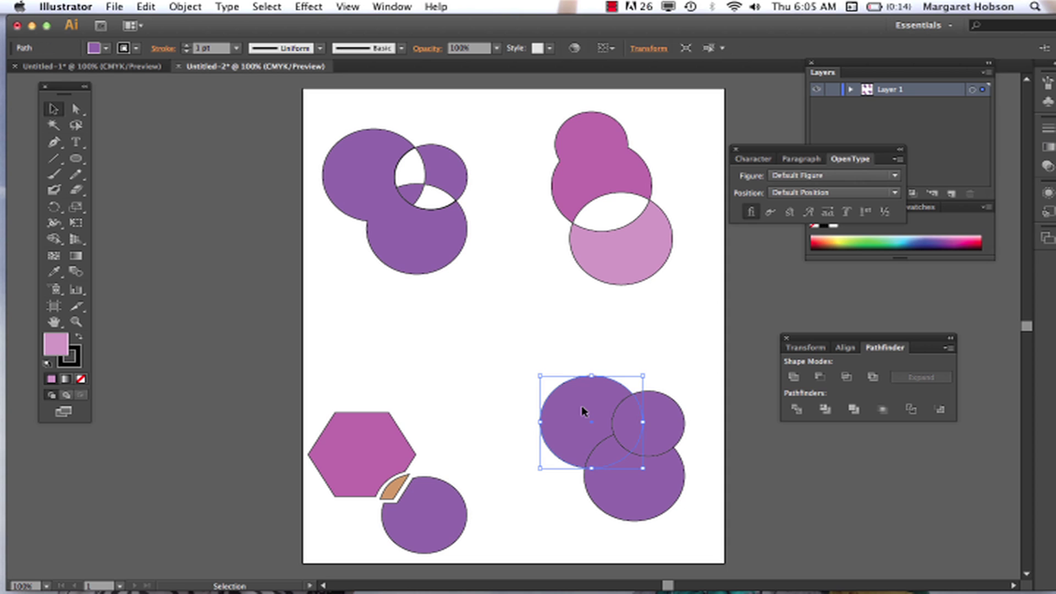
pyautogui.click(651, 424)
pyautogui.click(641, 498)
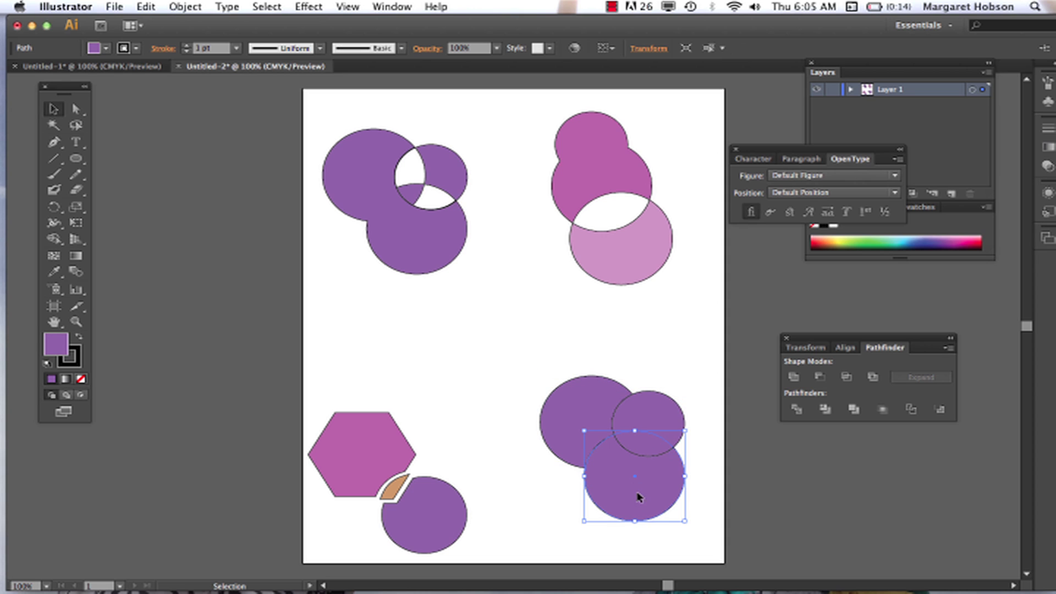